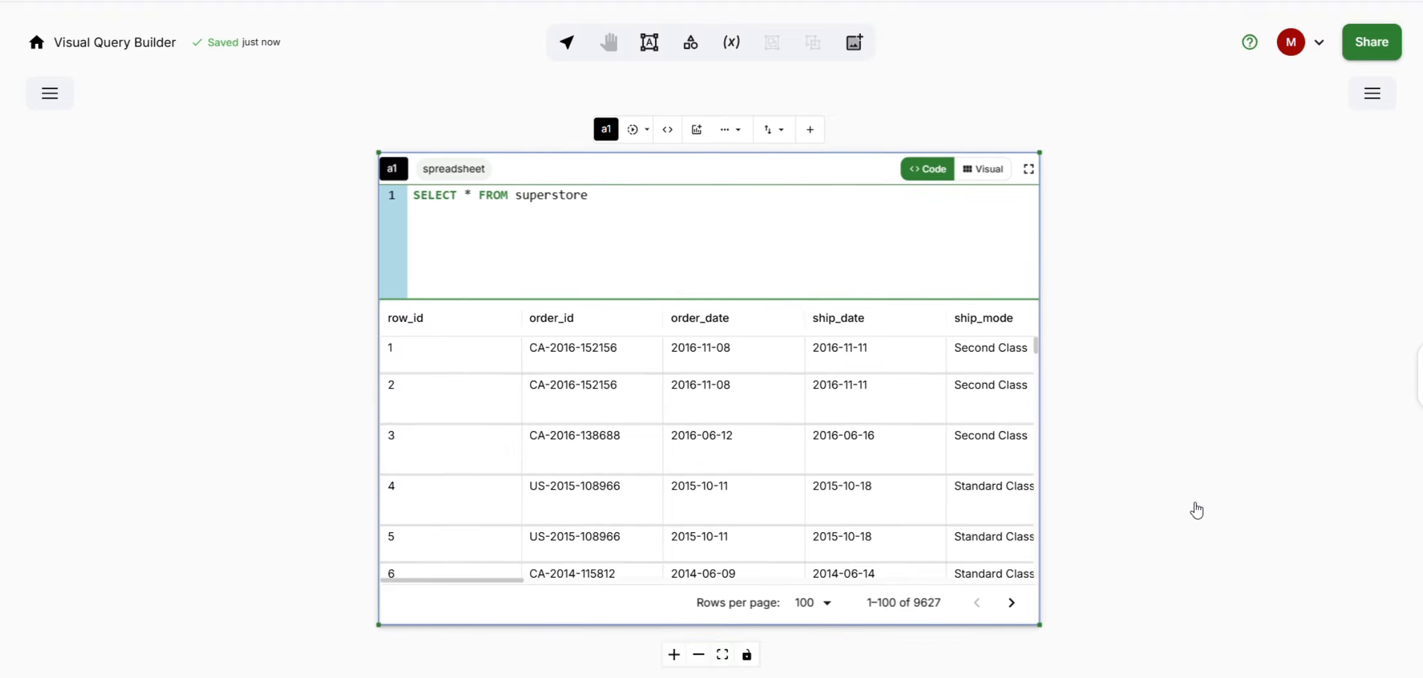
- Reposition the superstore query block on the canvas, set it to visual mode and enlarge its editor area
drag(1194, 505, 1016, 502)
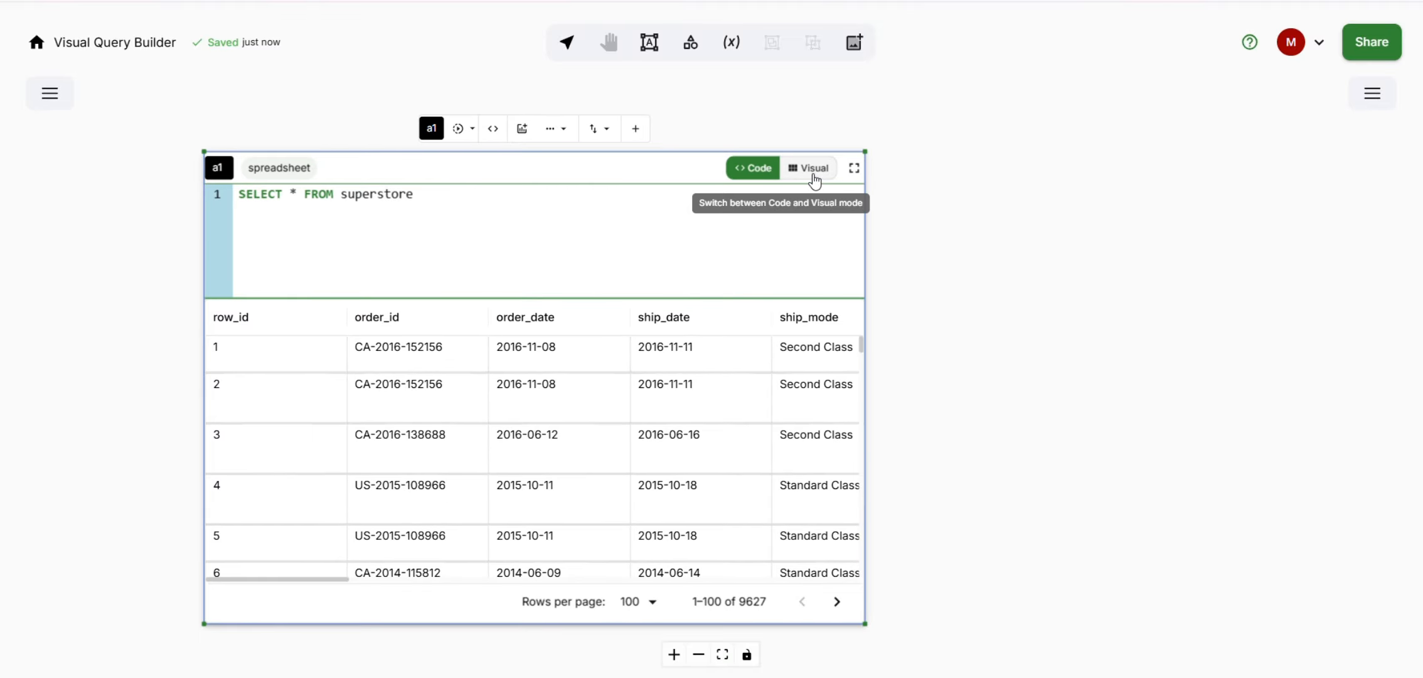
click(813, 169)
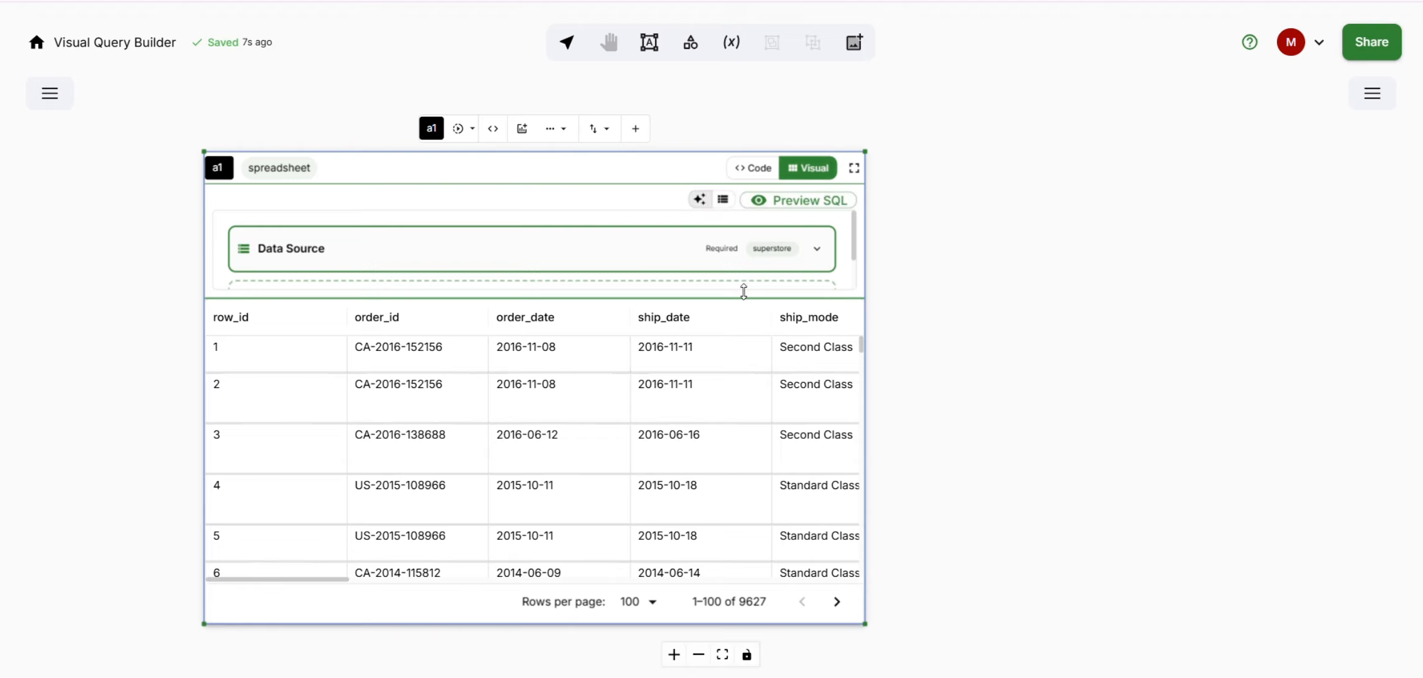
drag(744, 292, 760, 542)
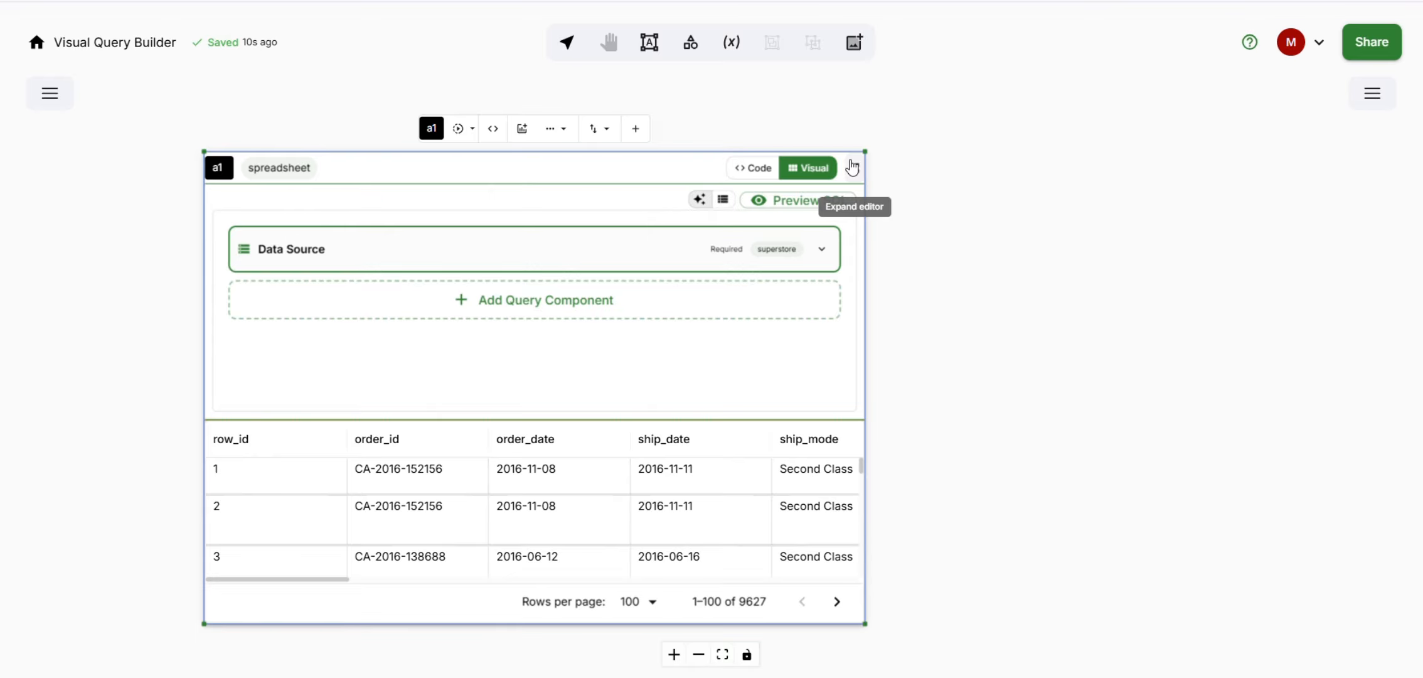
click(768, 173)
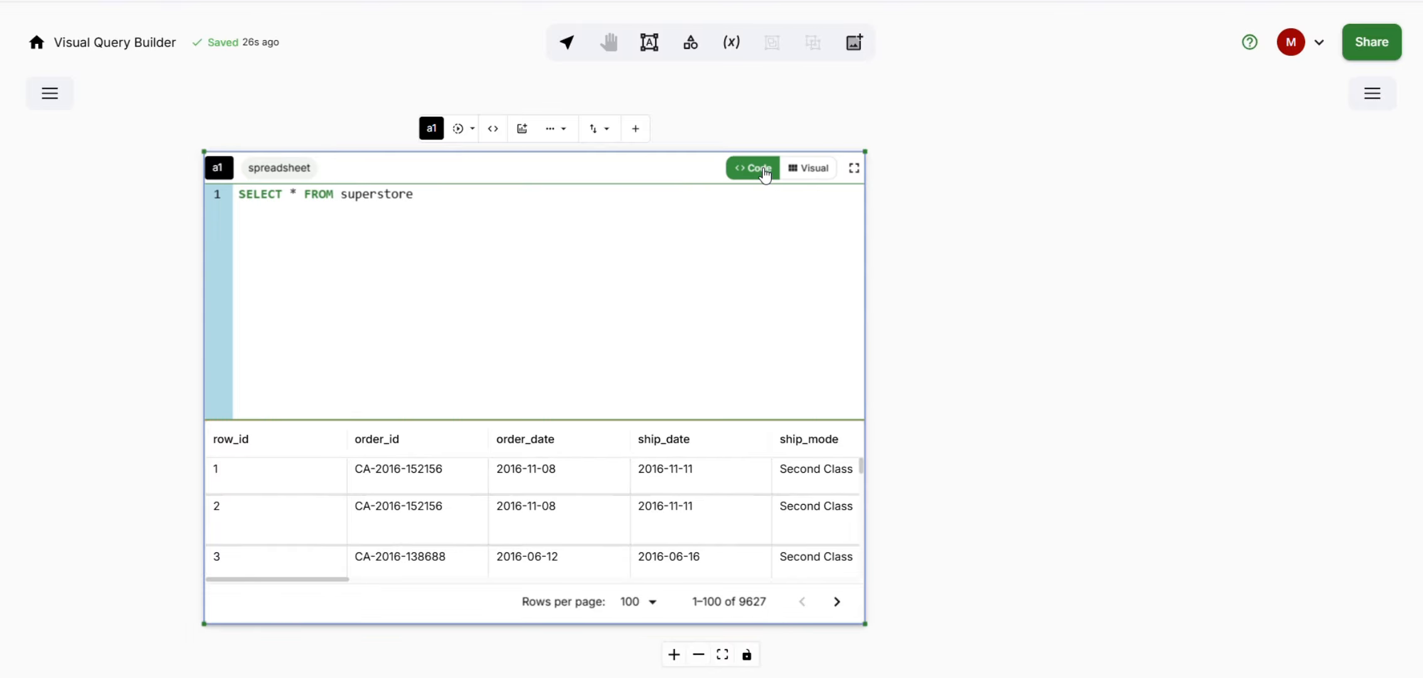
click(814, 174)
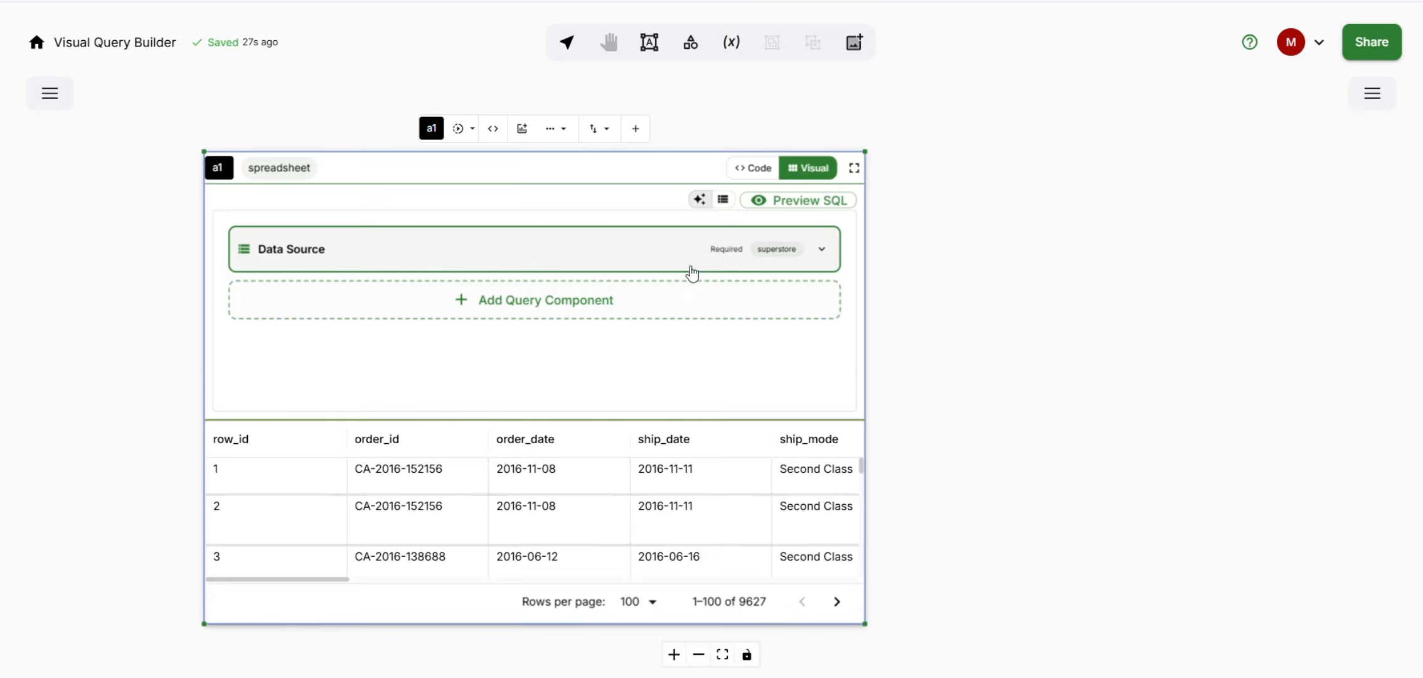
- Examine the tables available in the query's Data Source section, leaving superstore as the source
click(605, 256)
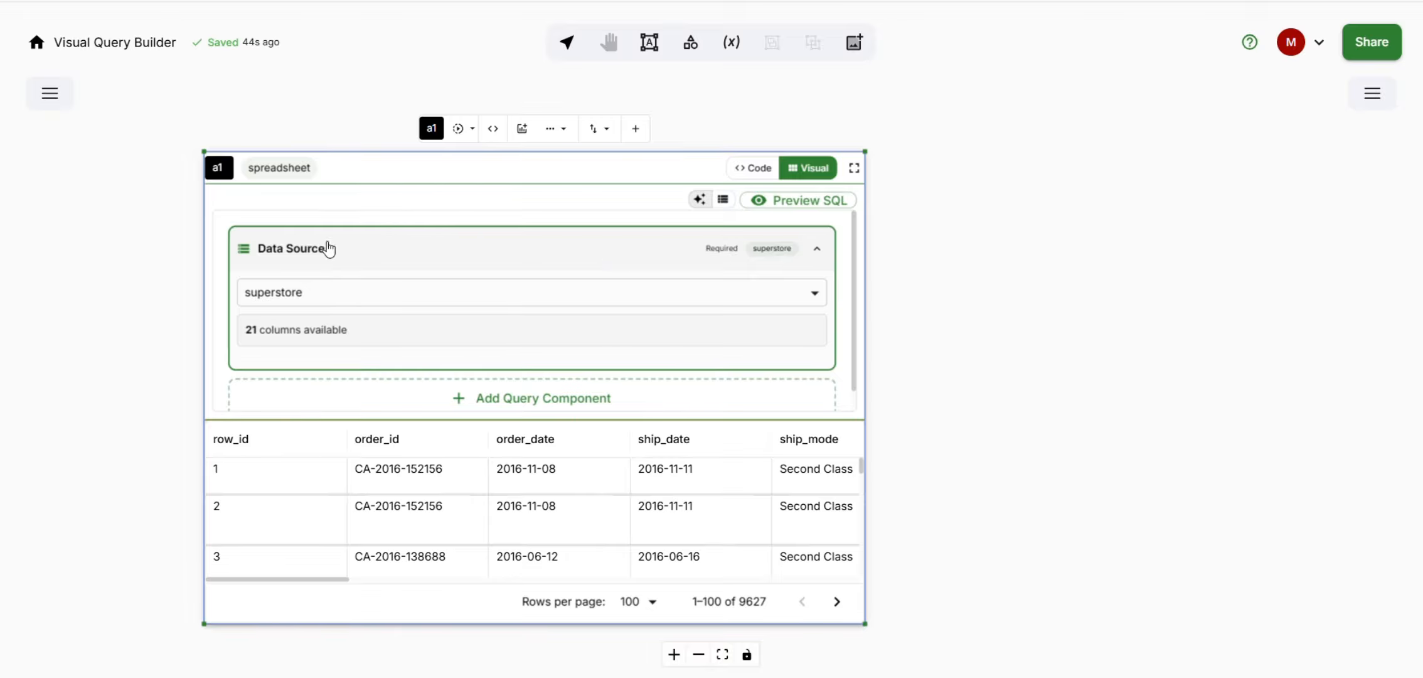
click(372, 294)
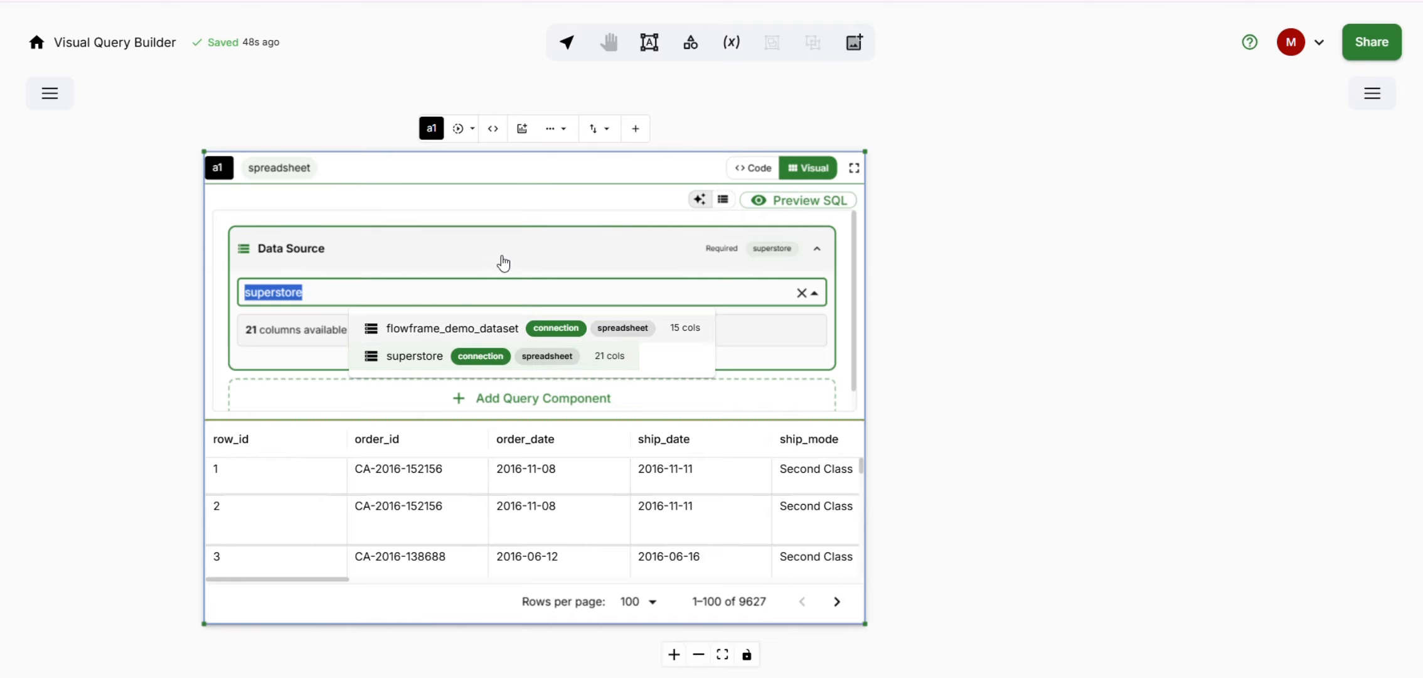
click(479, 214)
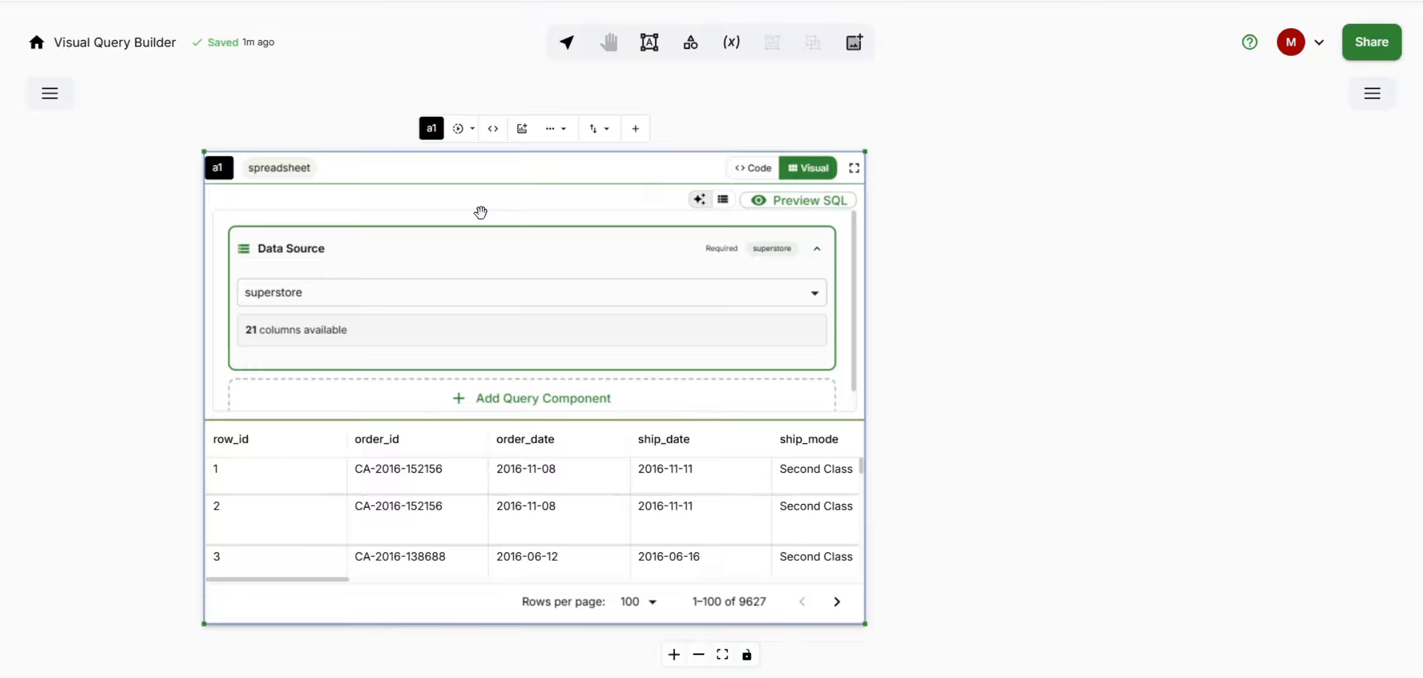
click(450, 263)
- Add a Select Columns component to the query and include order_date, ship_date and order_id
click(521, 303)
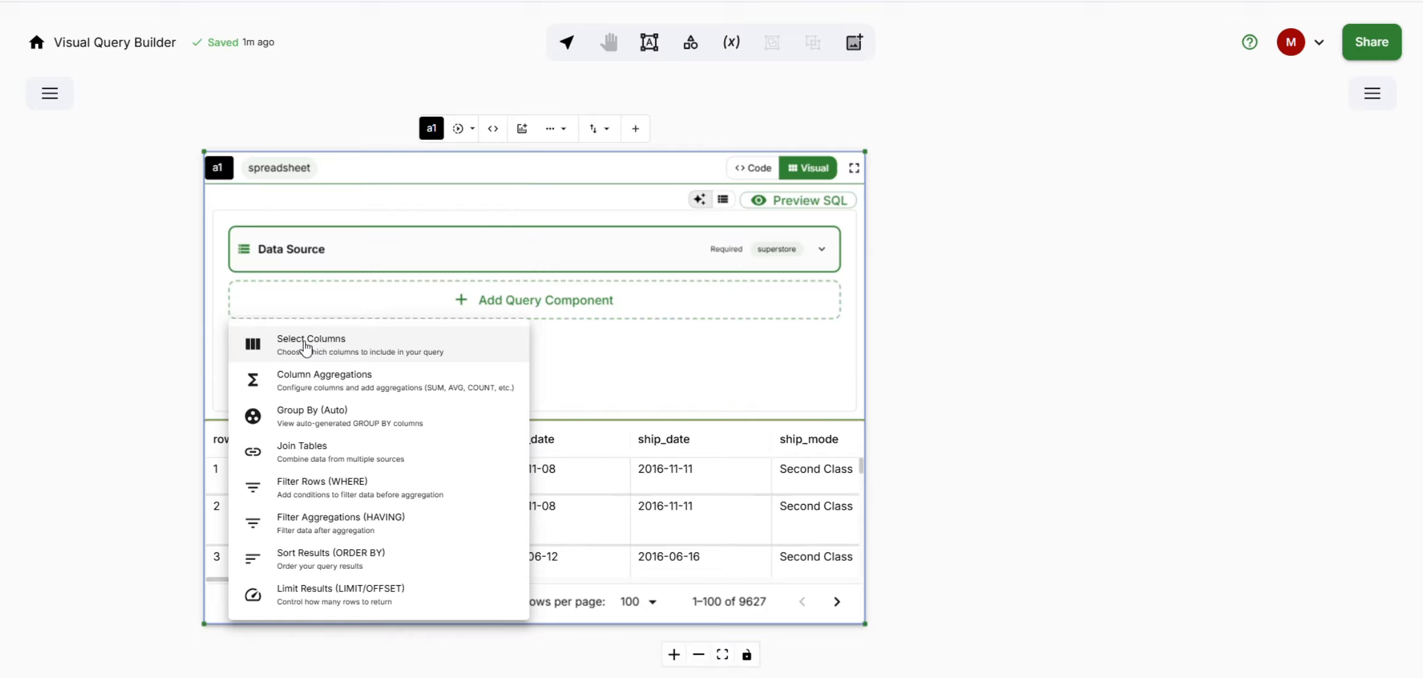
click(305, 345)
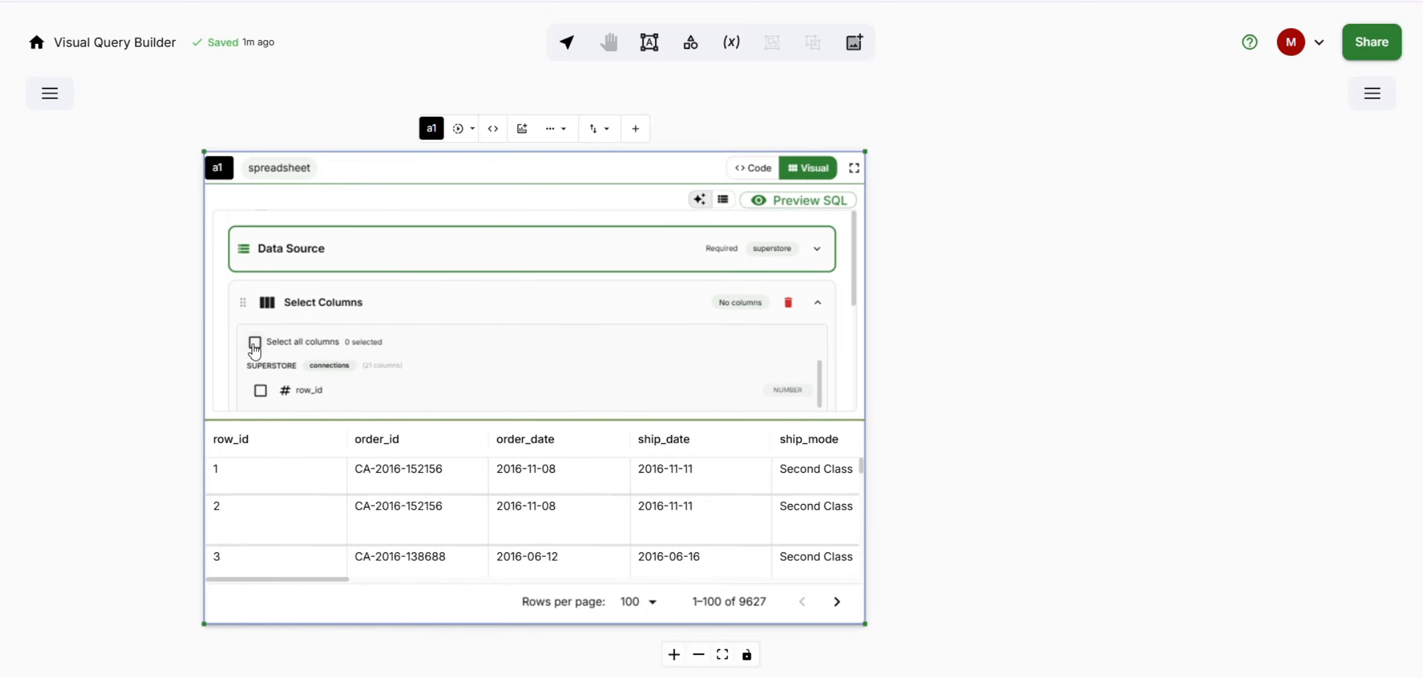
scroll(254, 349, down, 2)
click(260, 365)
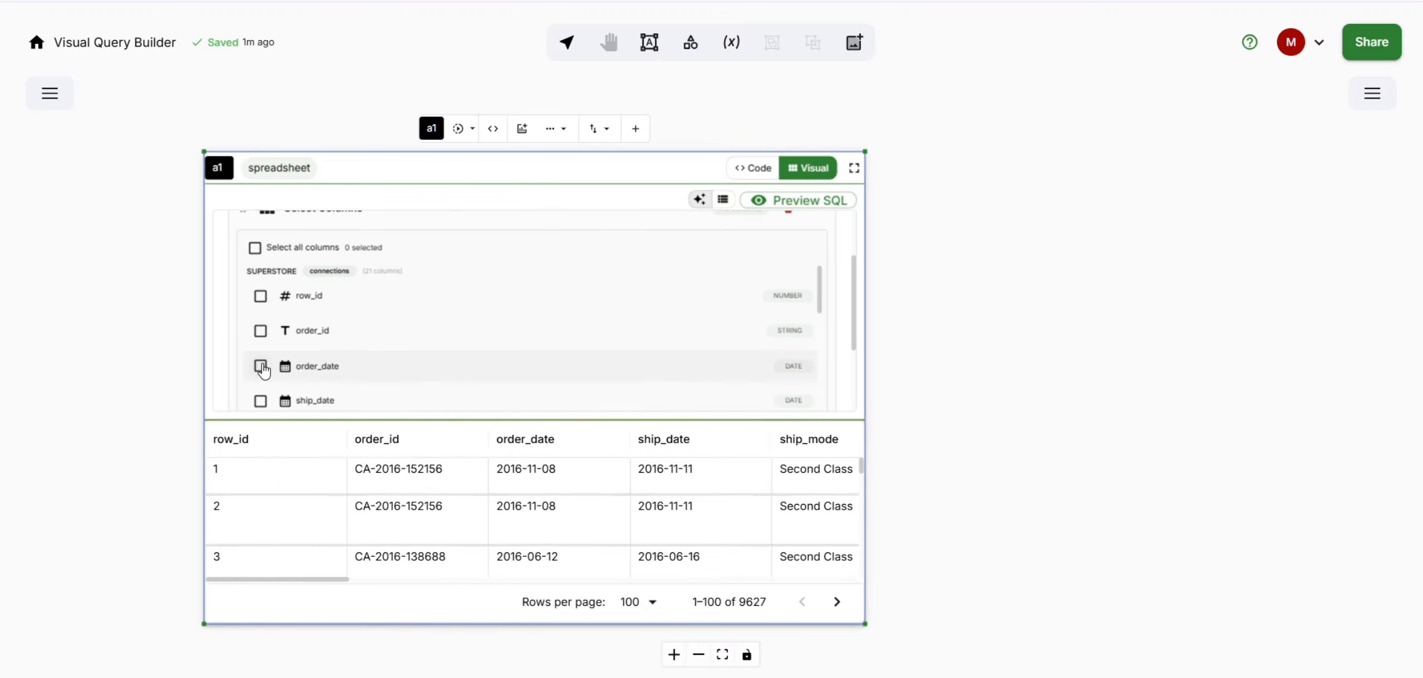
click(261, 400)
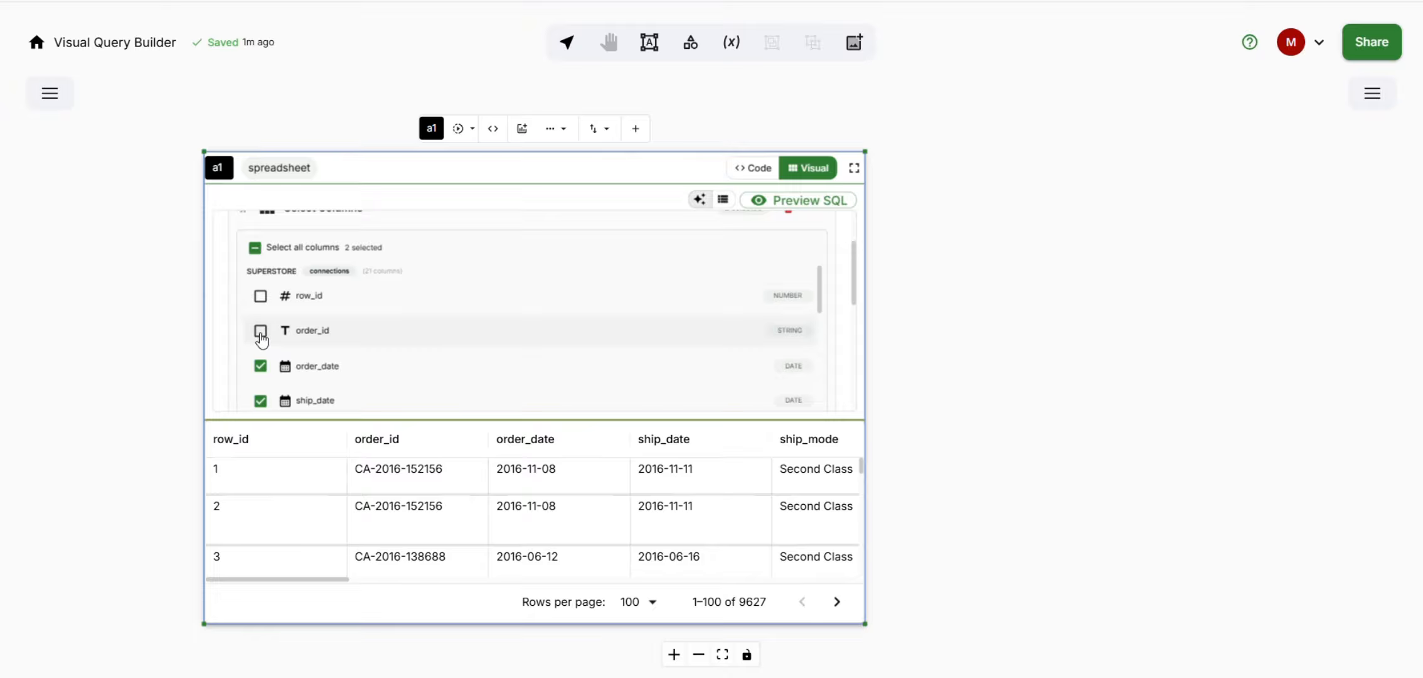
click(260, 330)
scroll(379, 324, up, 3)
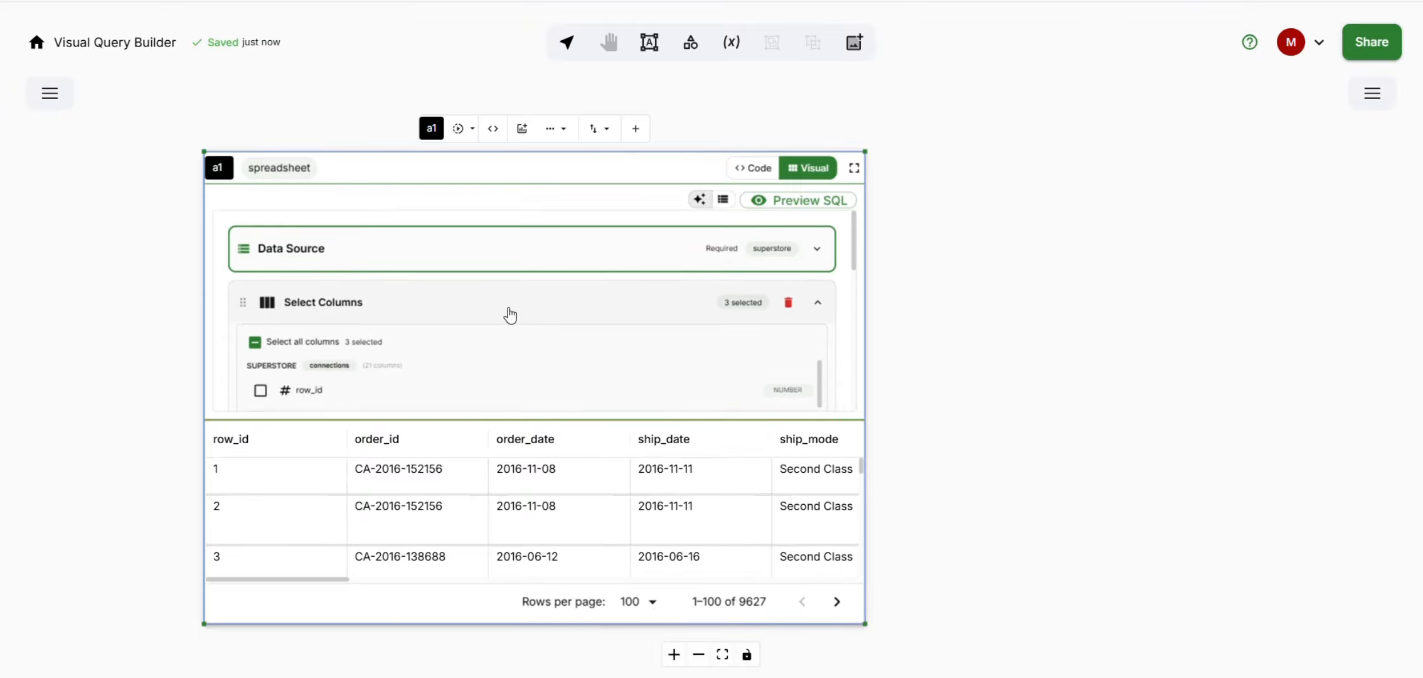
- Collapse the Select Columns and Column Aggregations sections and run the query
click(479, 304)
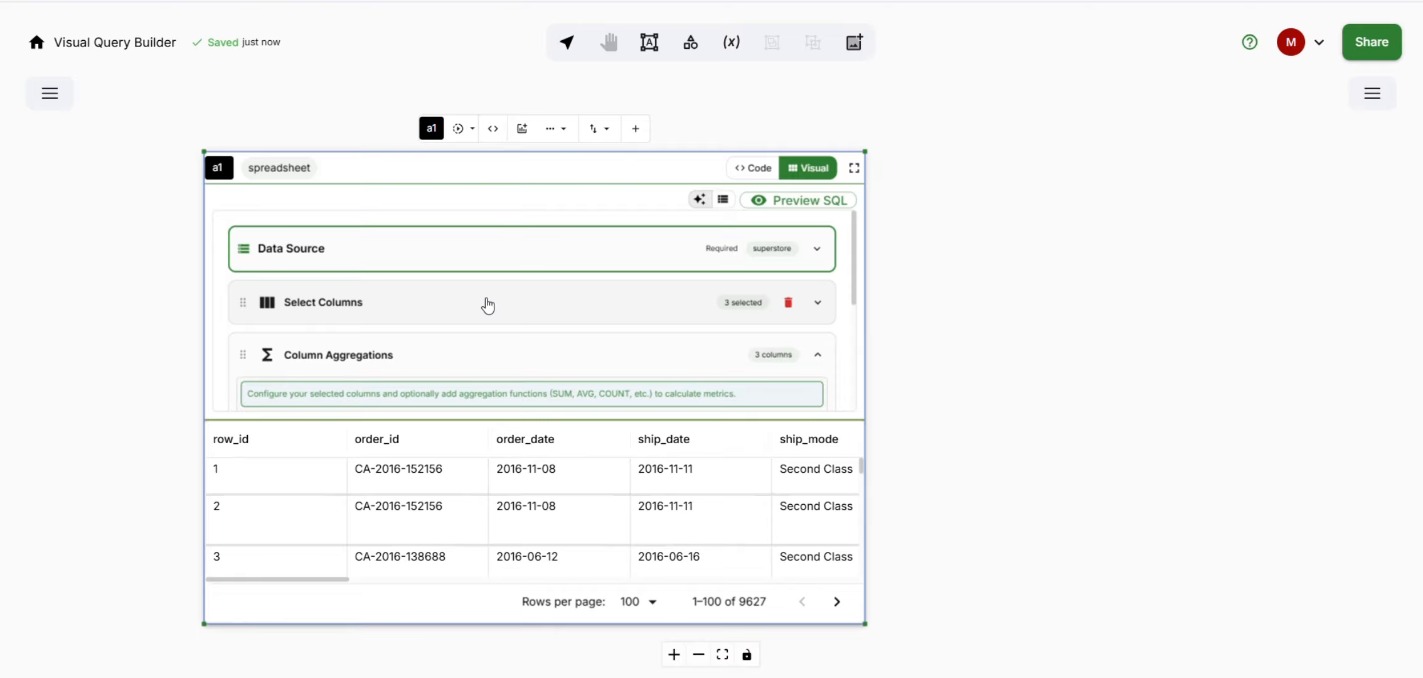
click(482, 354)
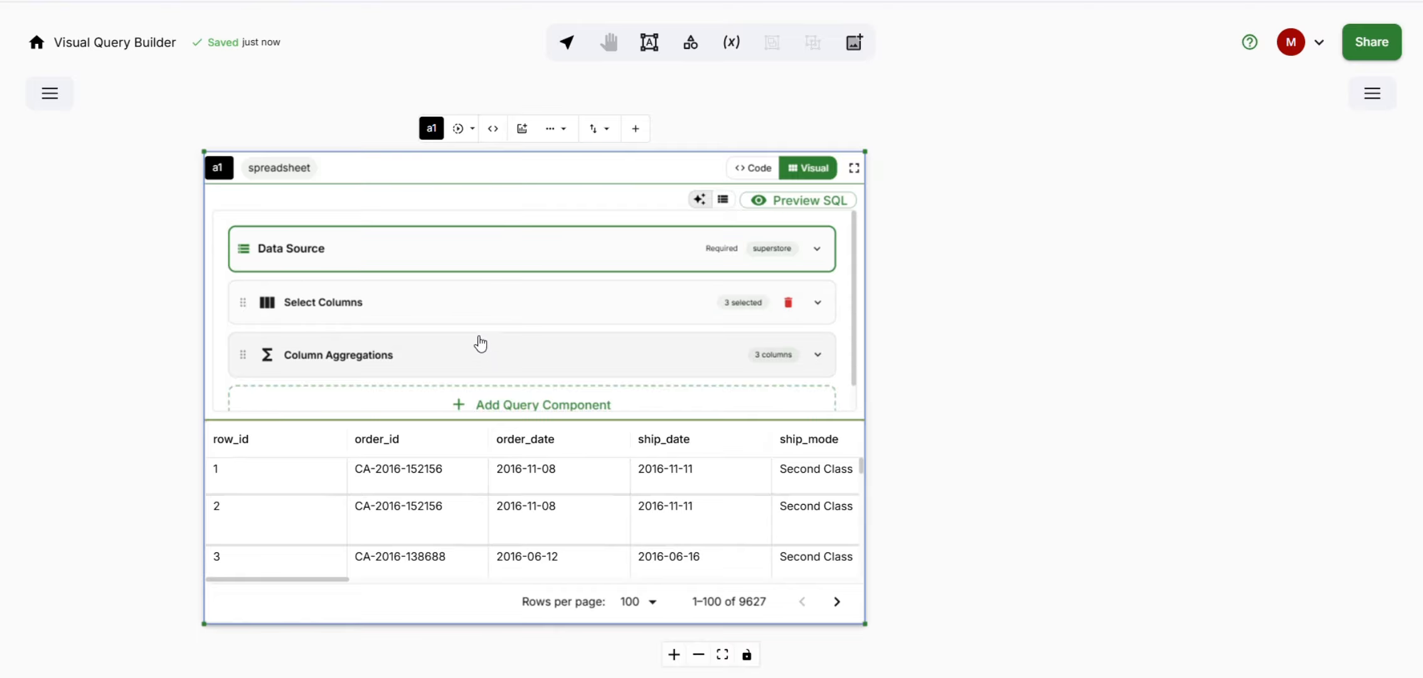
click(456, 129)
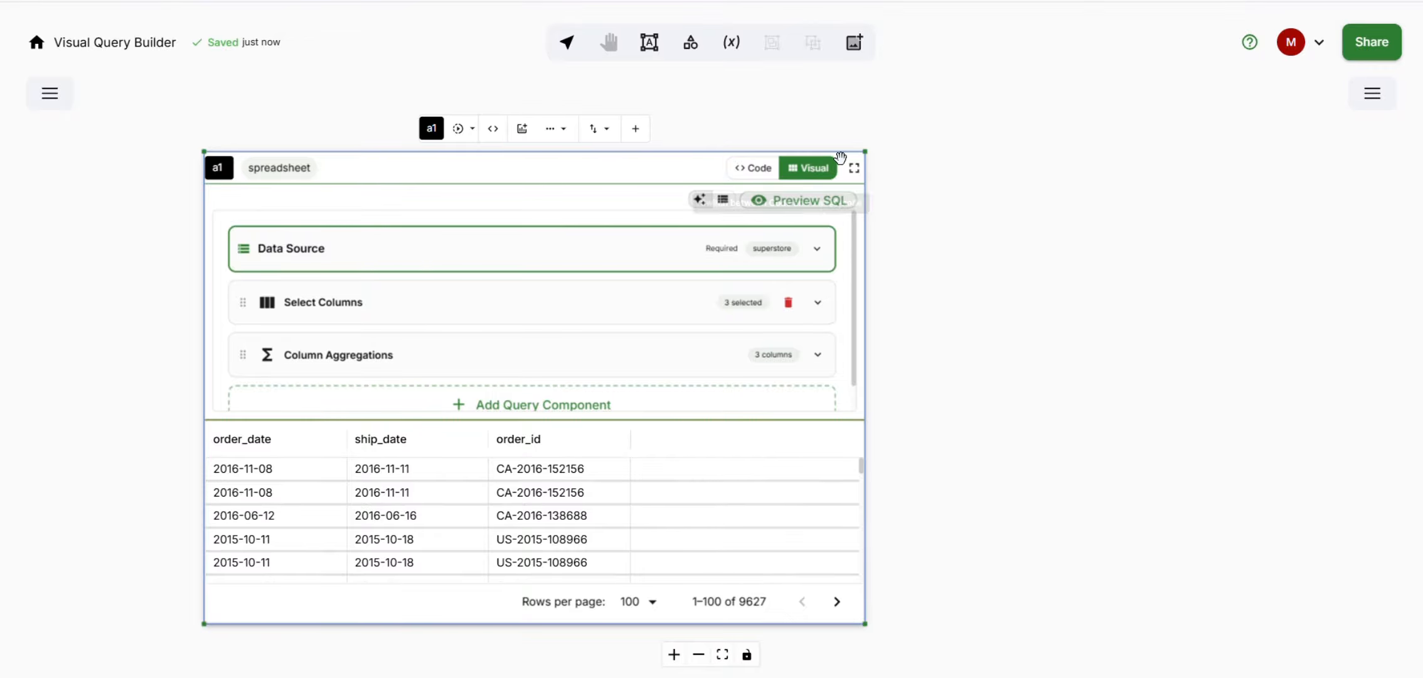
- Expand the visual query editor and replace the existing Select Columns section with a new empty one
click(856, 175)
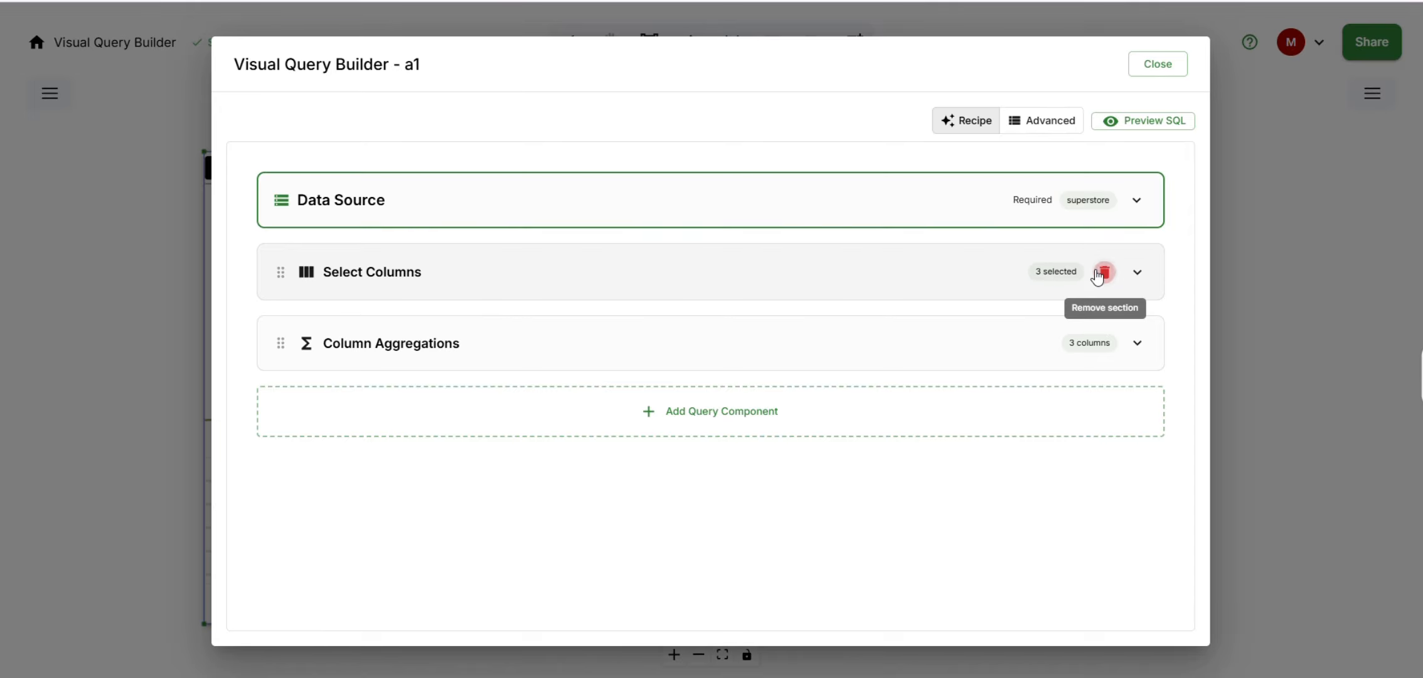
click(1105, 272)
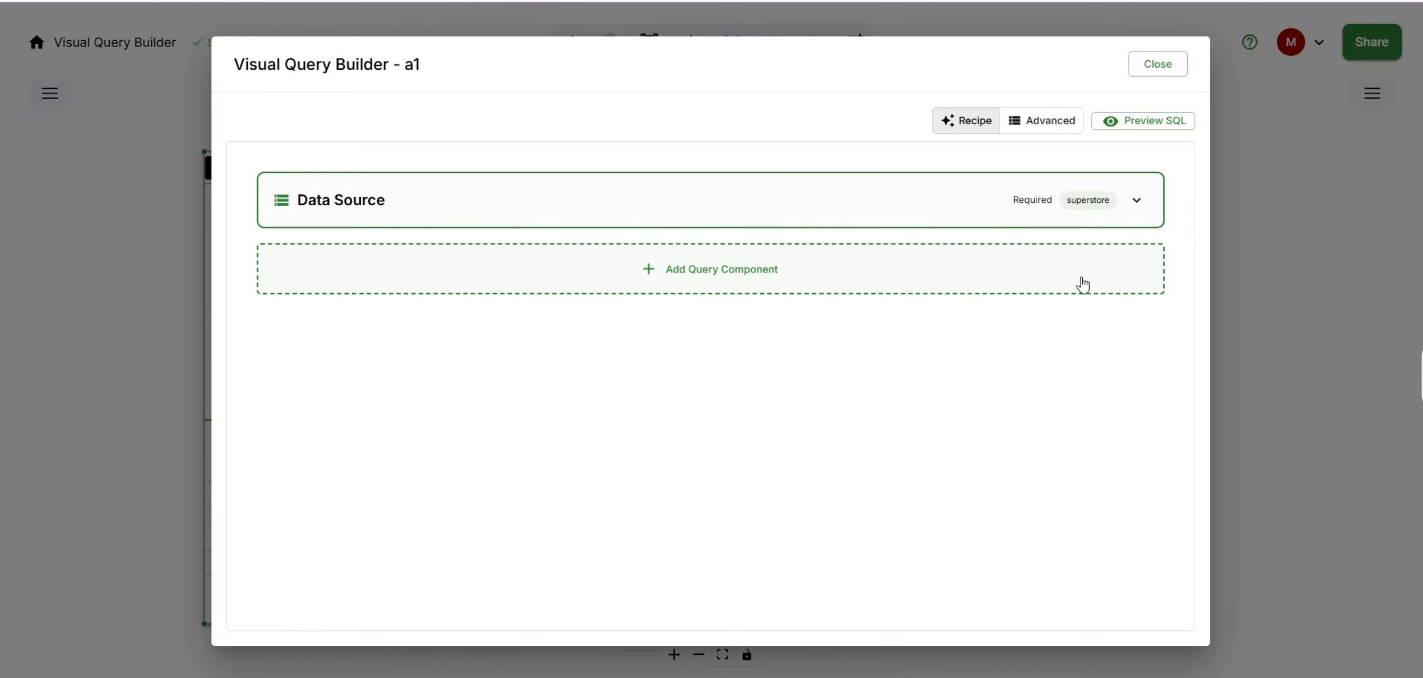
click(476, 276)
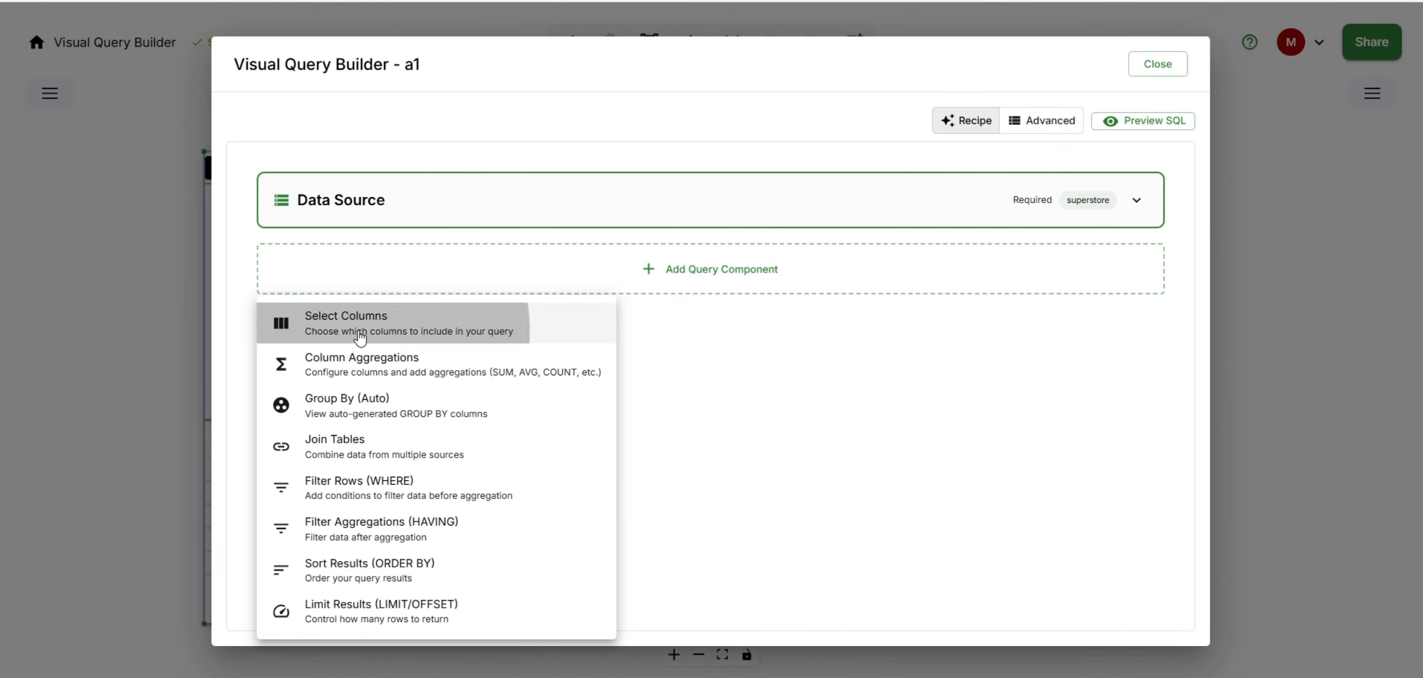
click(364, 337)
- Include all superstore columns in the Select Columns section, then collapse it
click(307, 254)
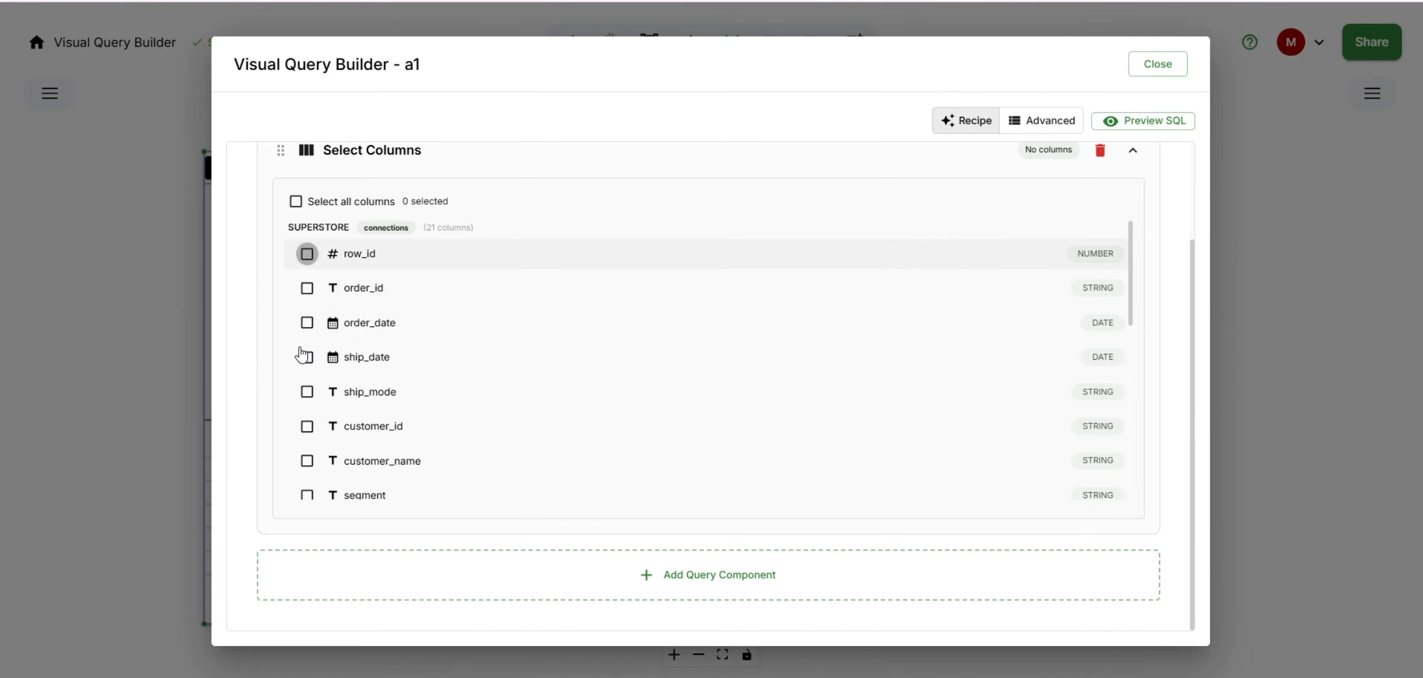
click(307, 358)
click(307, 392)
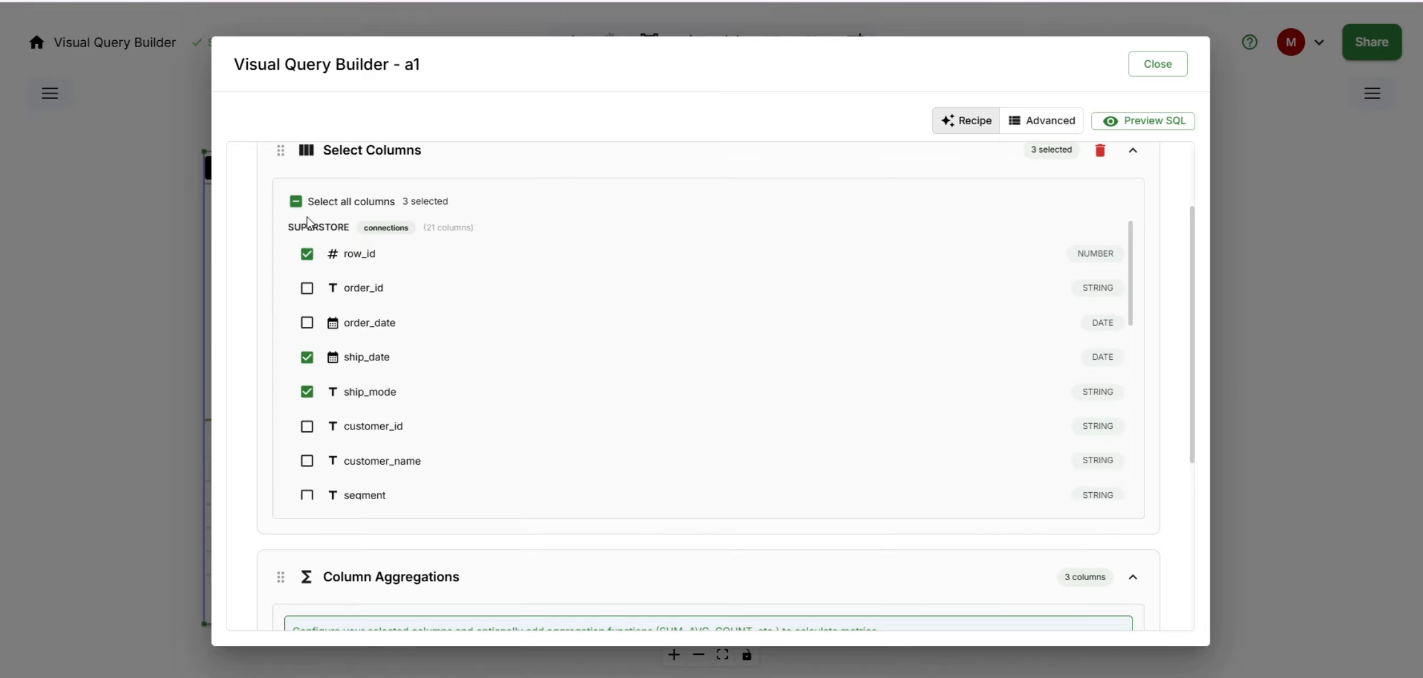
click(295, 201)
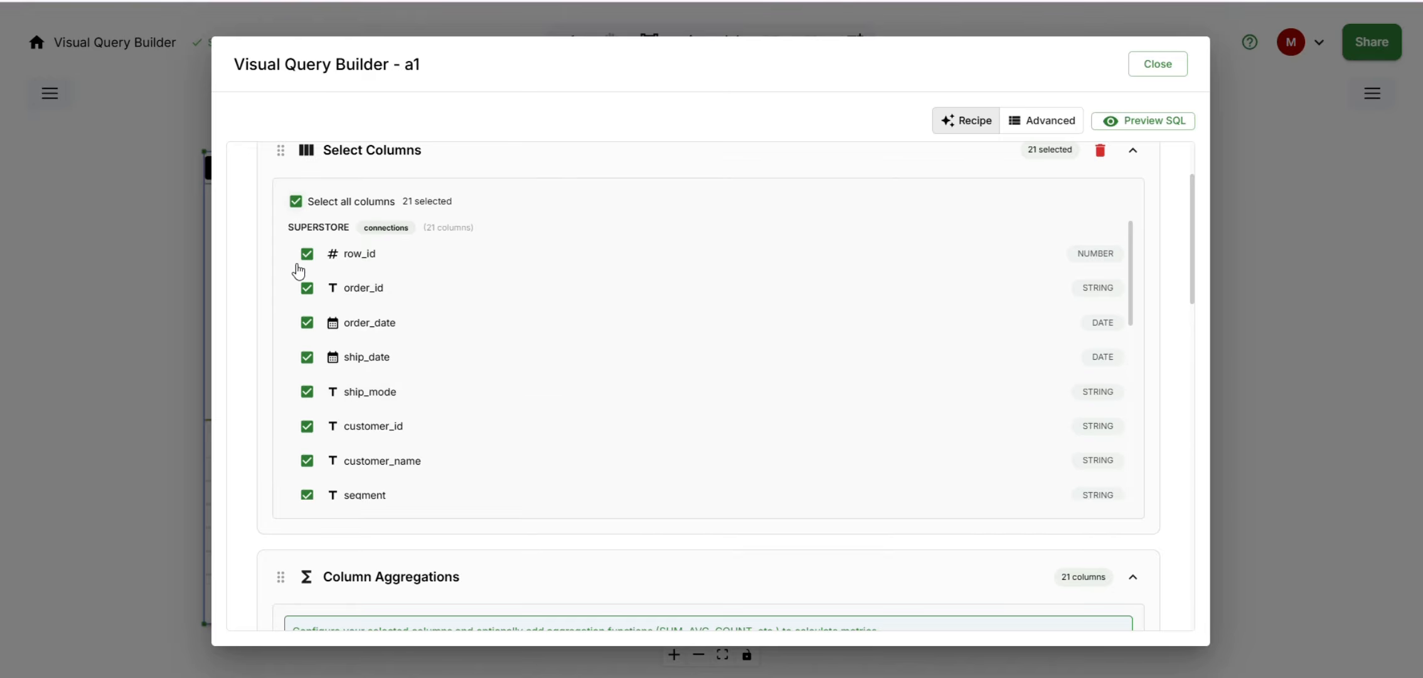
scroll(311, 317, down, 5)
scroll(315, 310, up, 8)
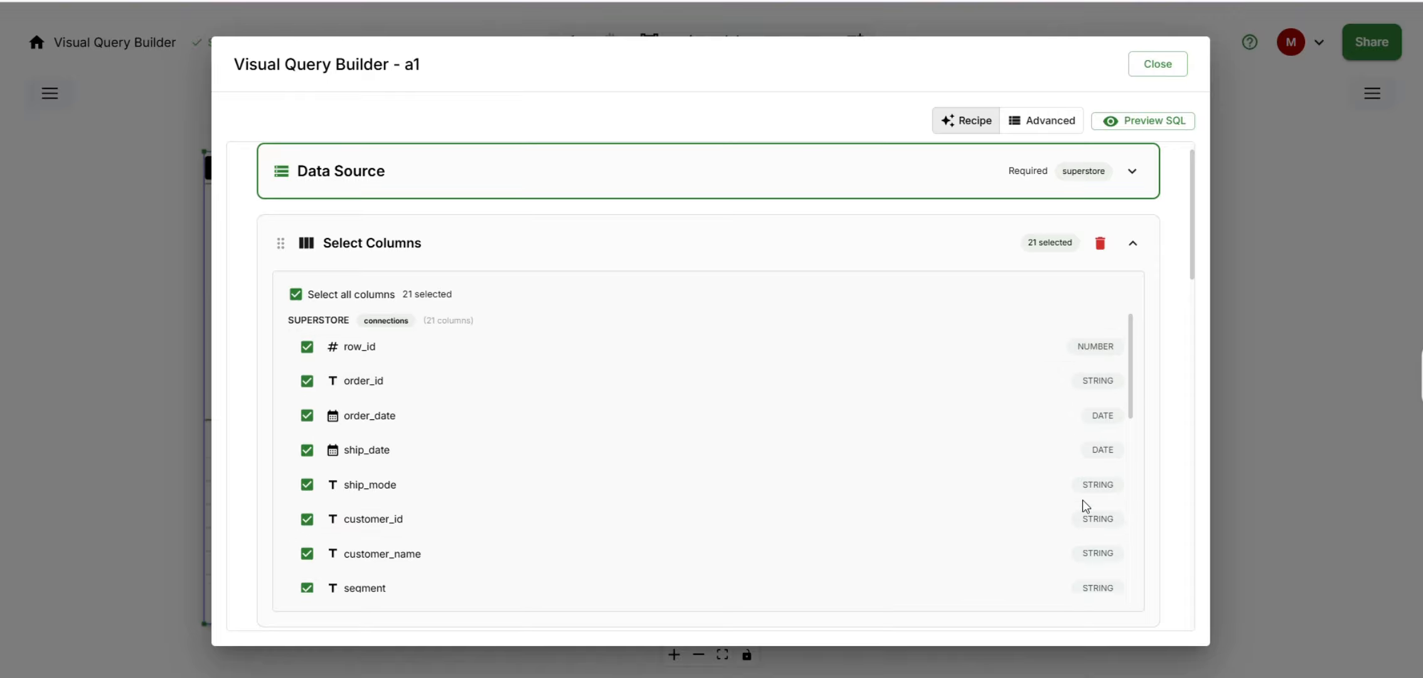
click(986, 254)
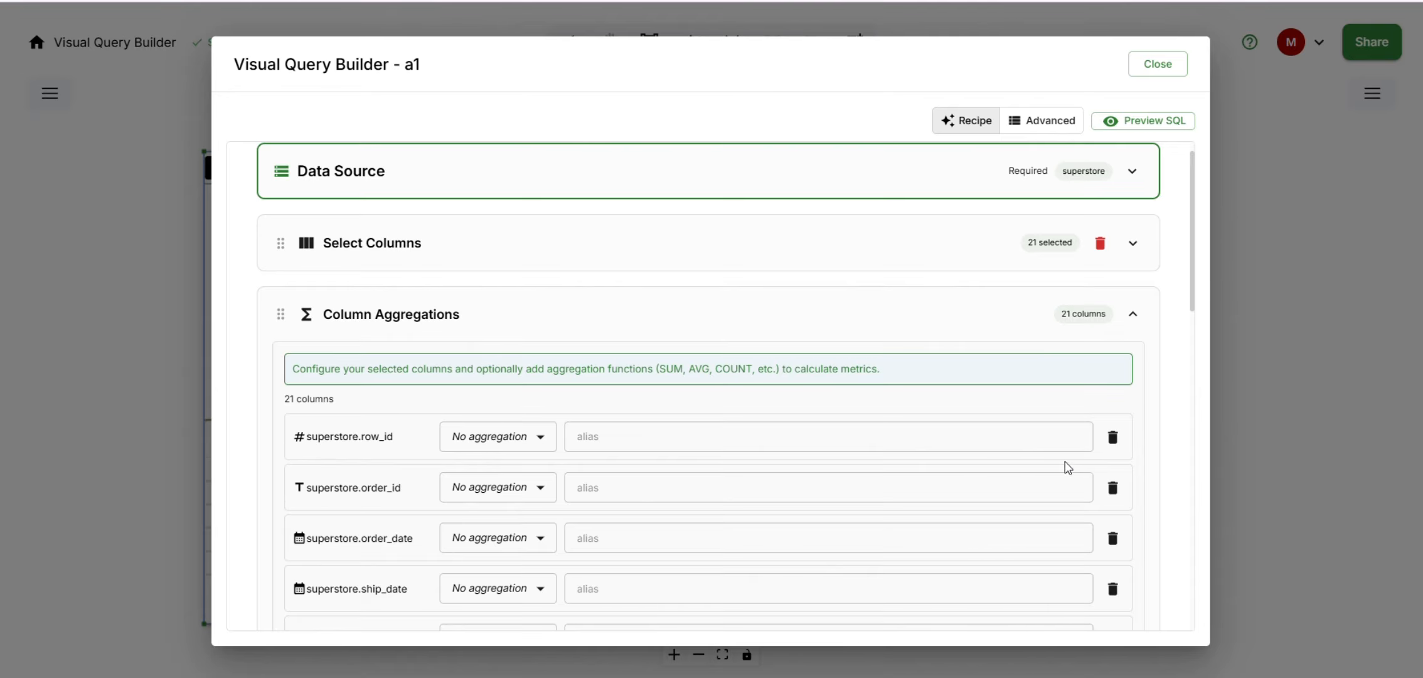
- Remove row_id, order_id, customer_id, customer_name and country from the Column Aggregations list
click(1113, 437)
click(1113, 442)
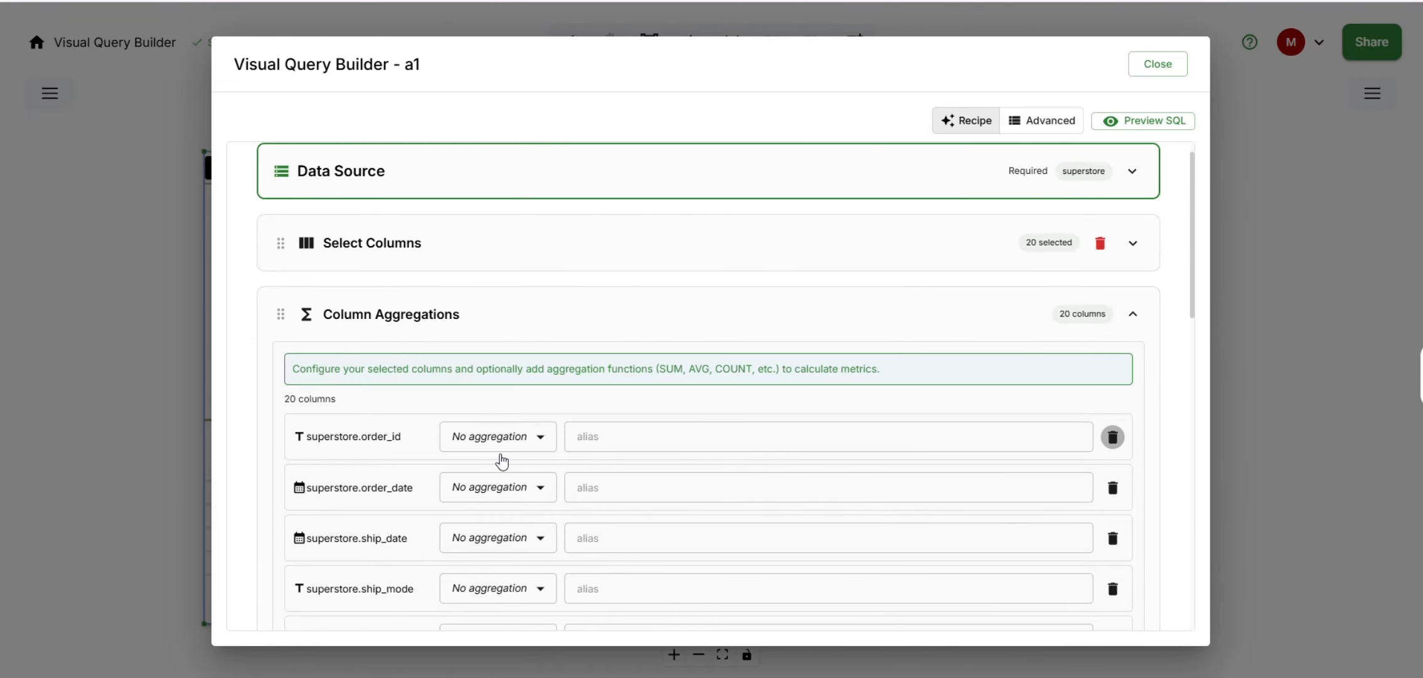
scroll(489, 480, down, 2)
scroll(490, 478, down, 2)
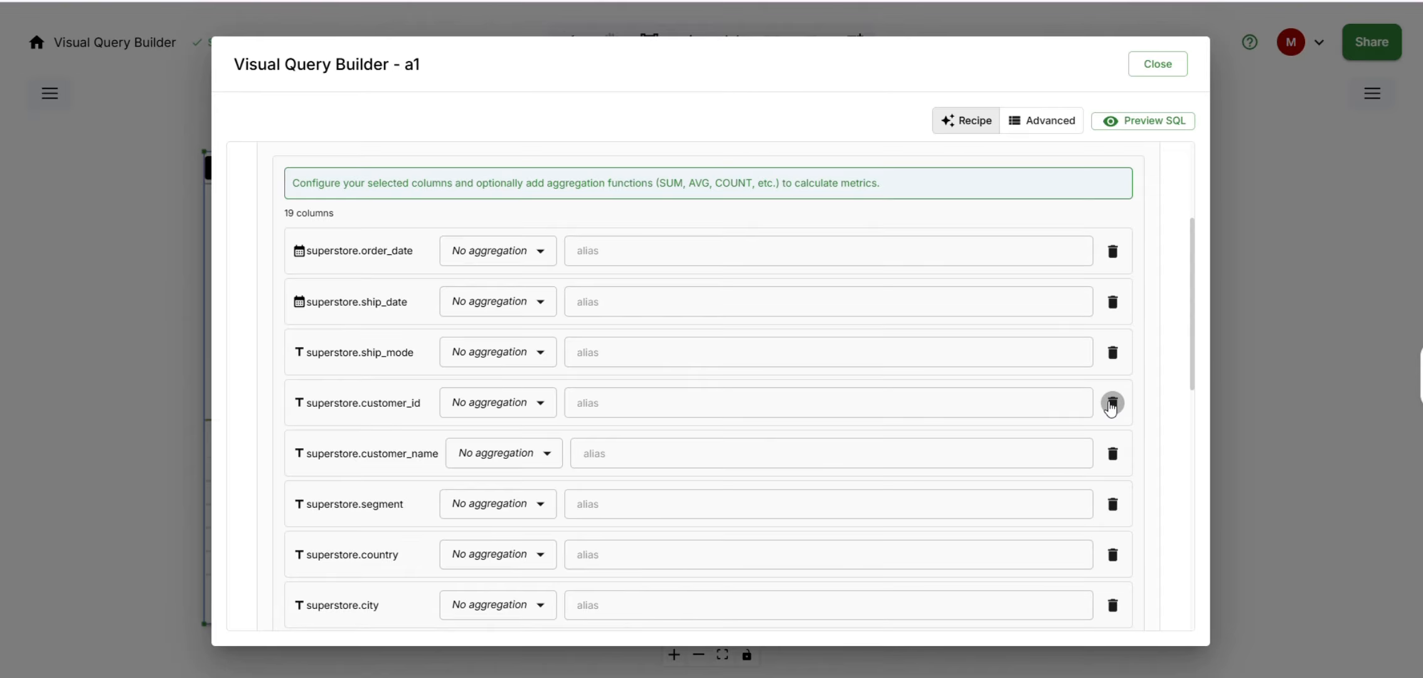
click(1112, 405)
click(1112, 405)
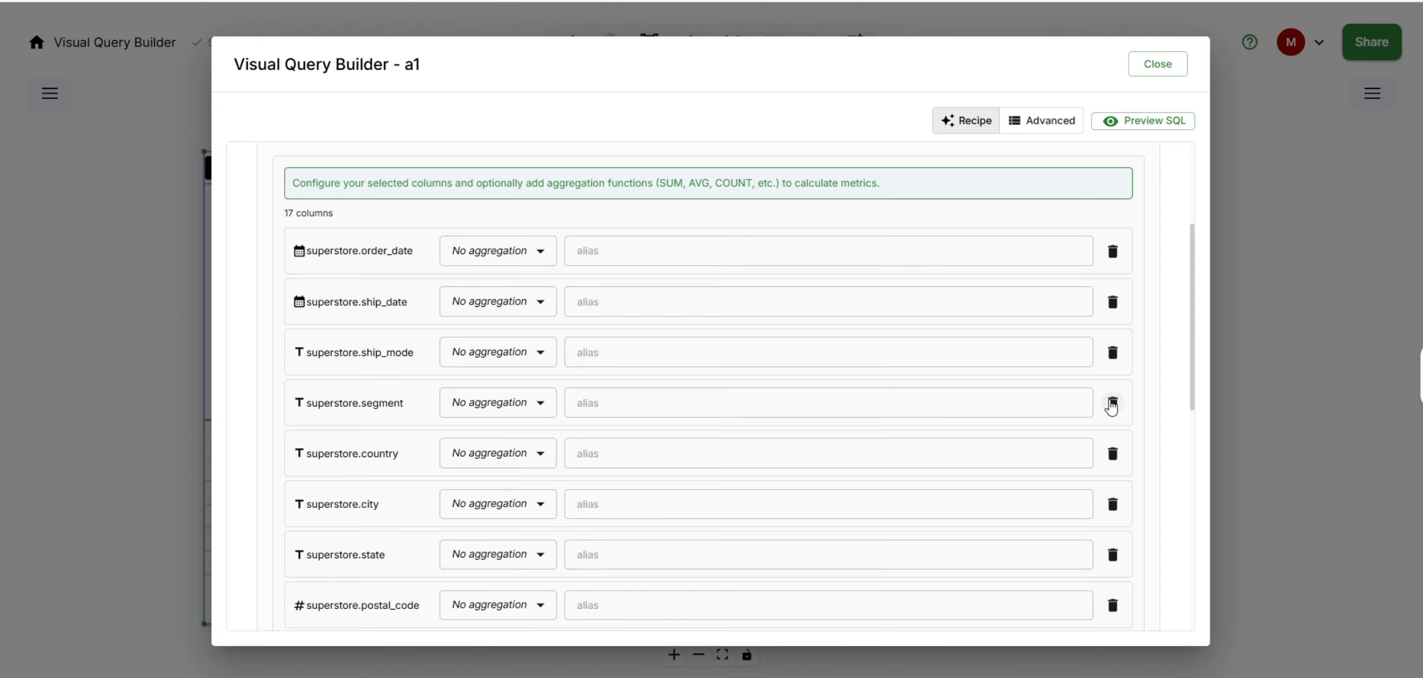
click(1113, 453)
- Apply a SUM aggregation to the sales column and give it the alias total_sales
scroll(559, 470, down, 8)
click(599, 436)
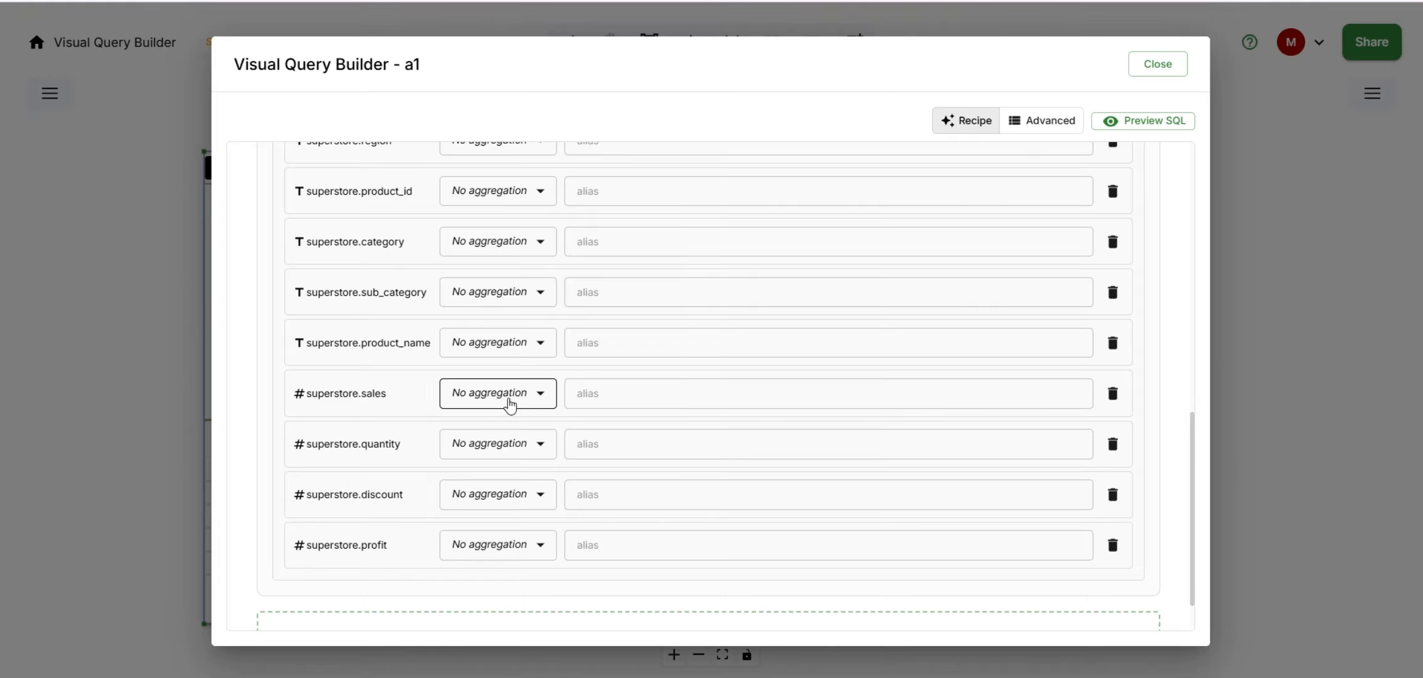
click(489, 392)
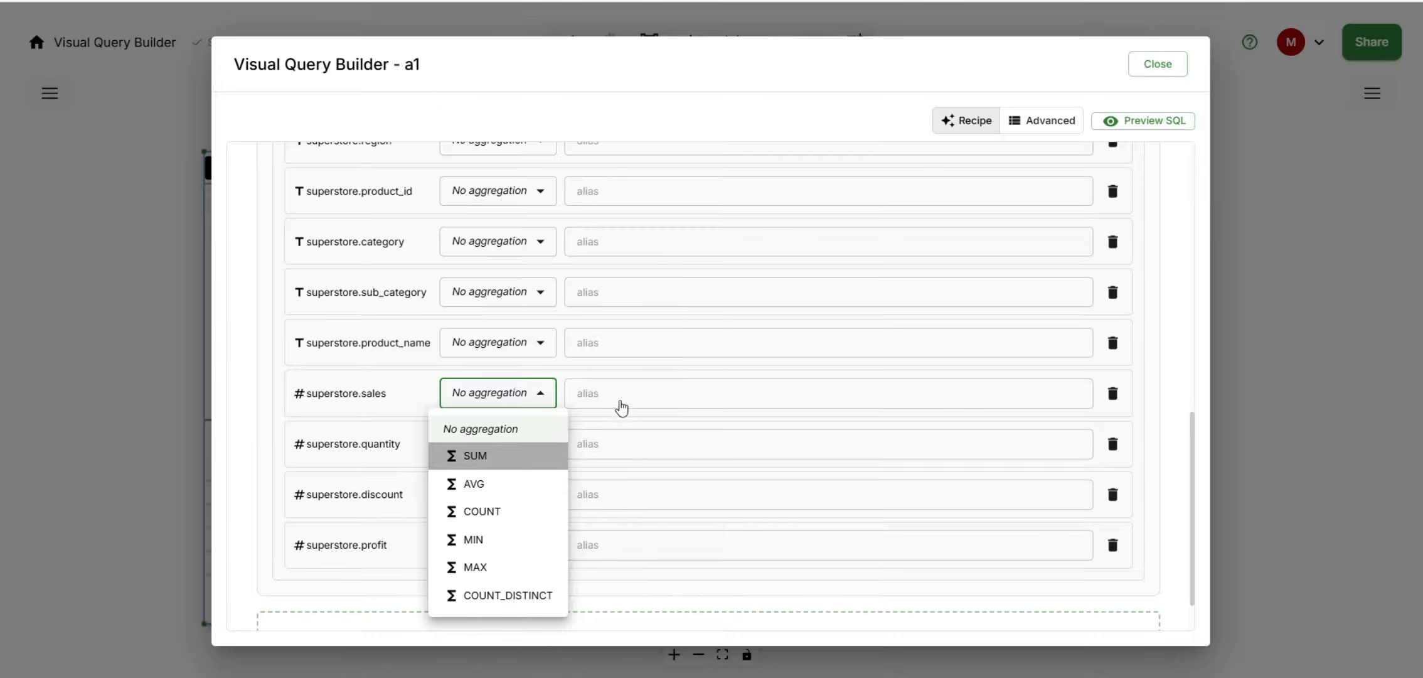
click(601, 394)
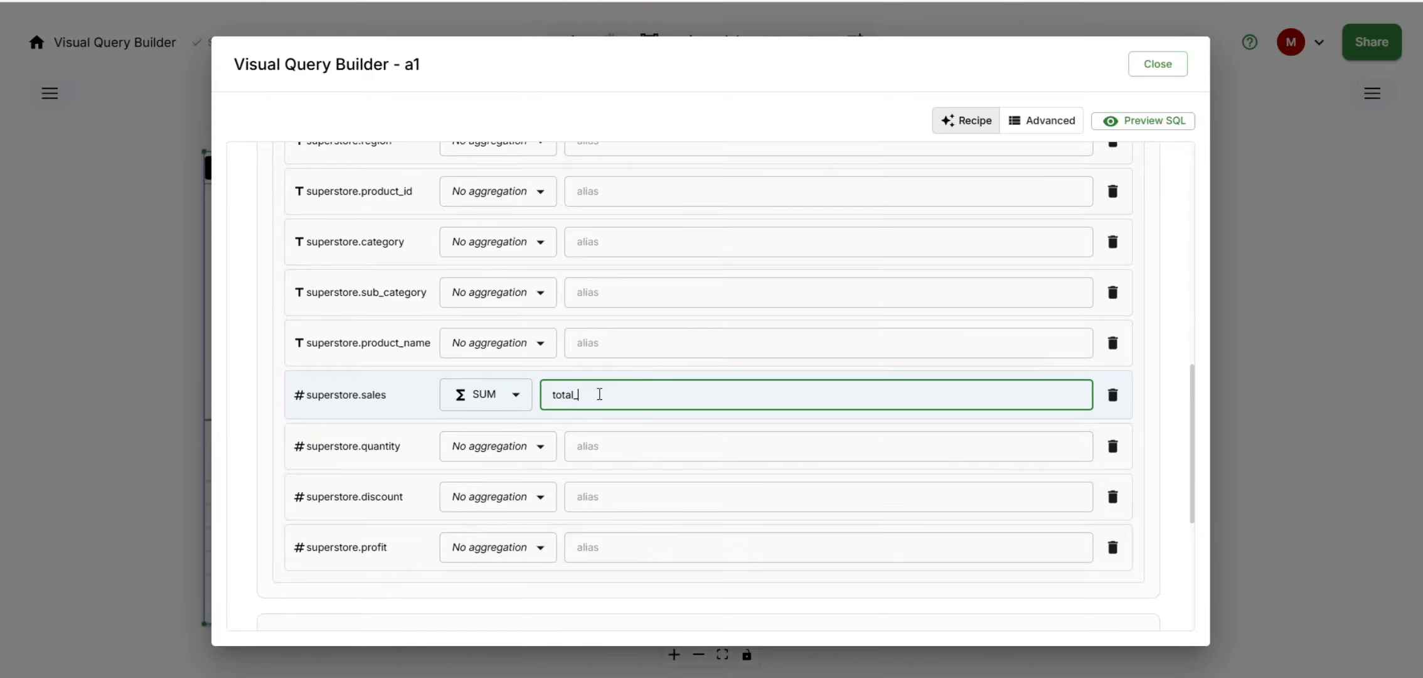
text(total_sales)
click(338, 409)
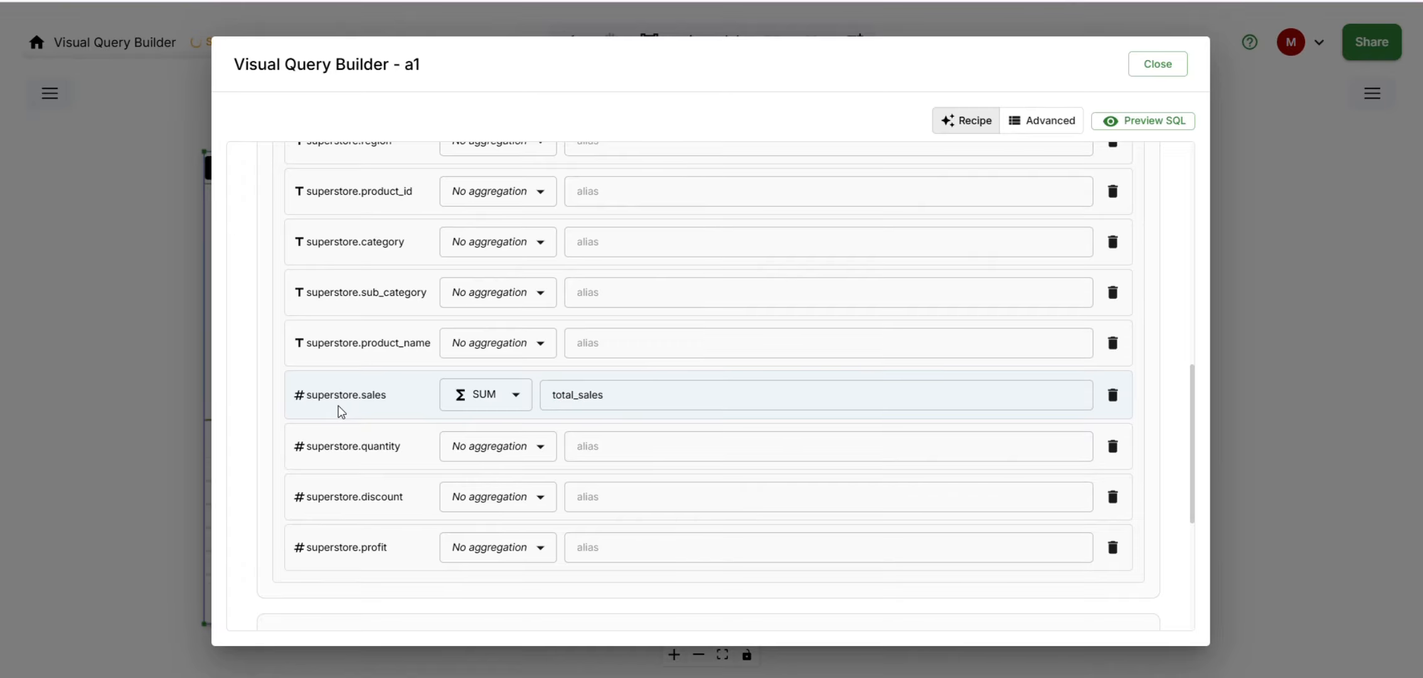
- Collapse the Column Aggregations section and review the columns in the automatic Group By section
scroll(414, 455, down, 2)
scroll(425, 471, up, 6)
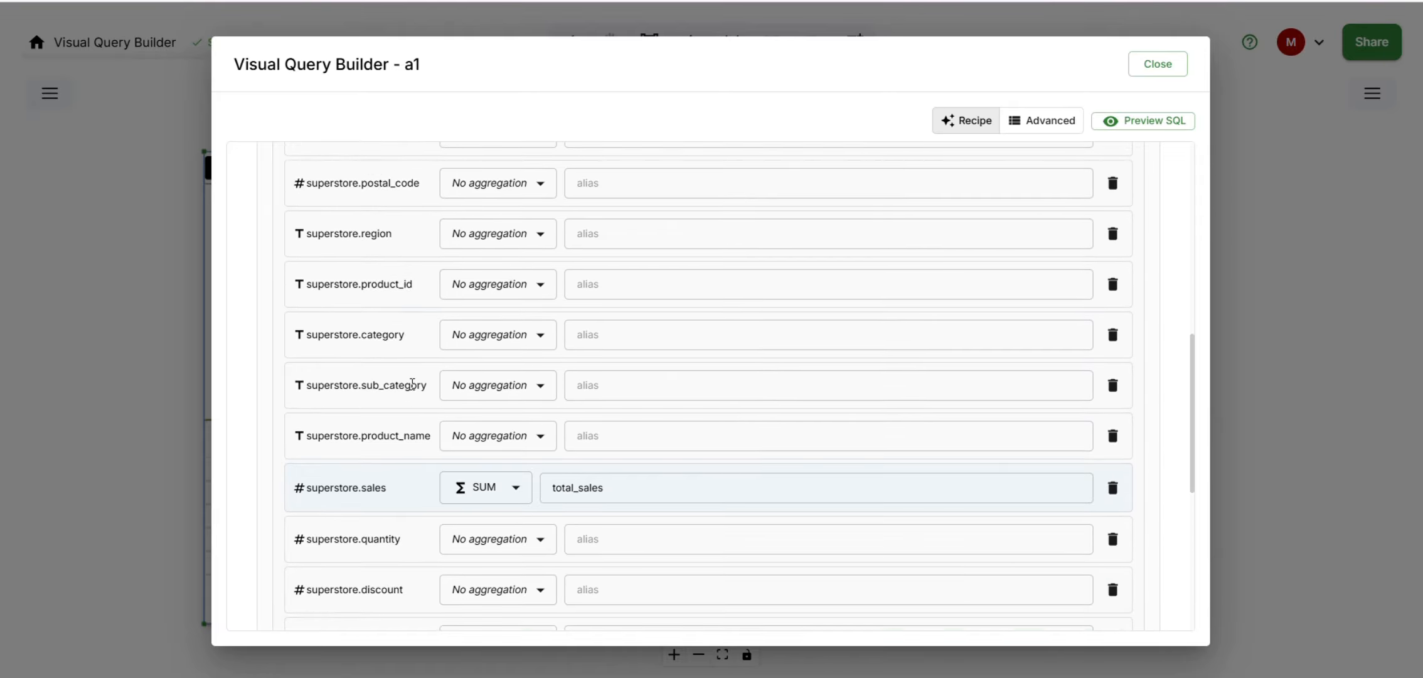
scroll(421, 357, up, 4)
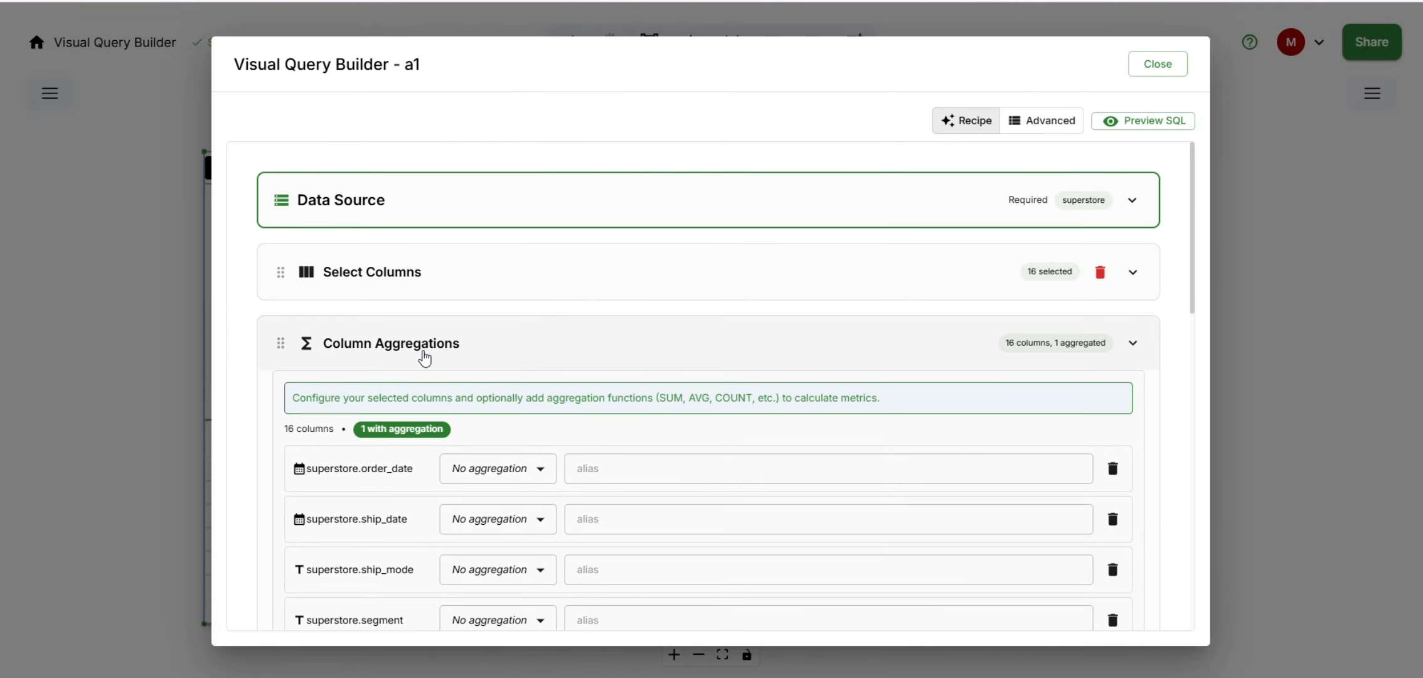
click(425, 357)
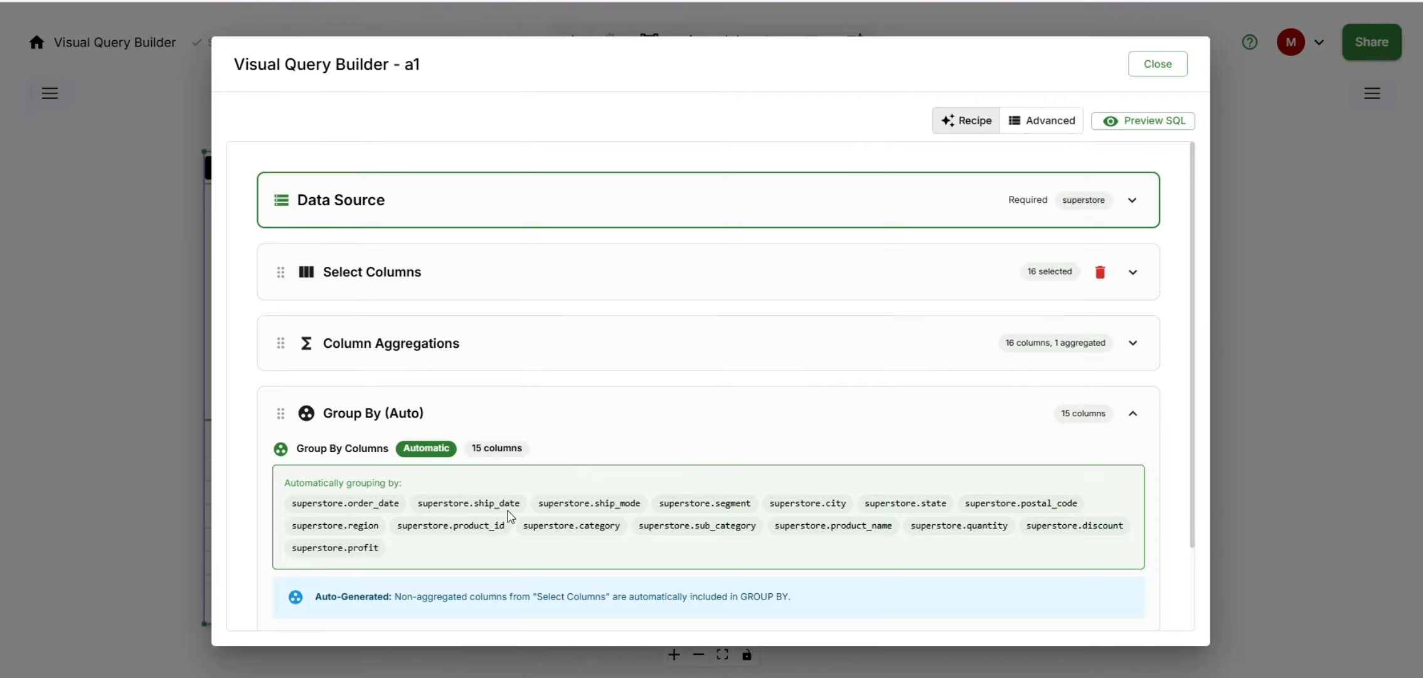
scroll(558, 489, down, 2)
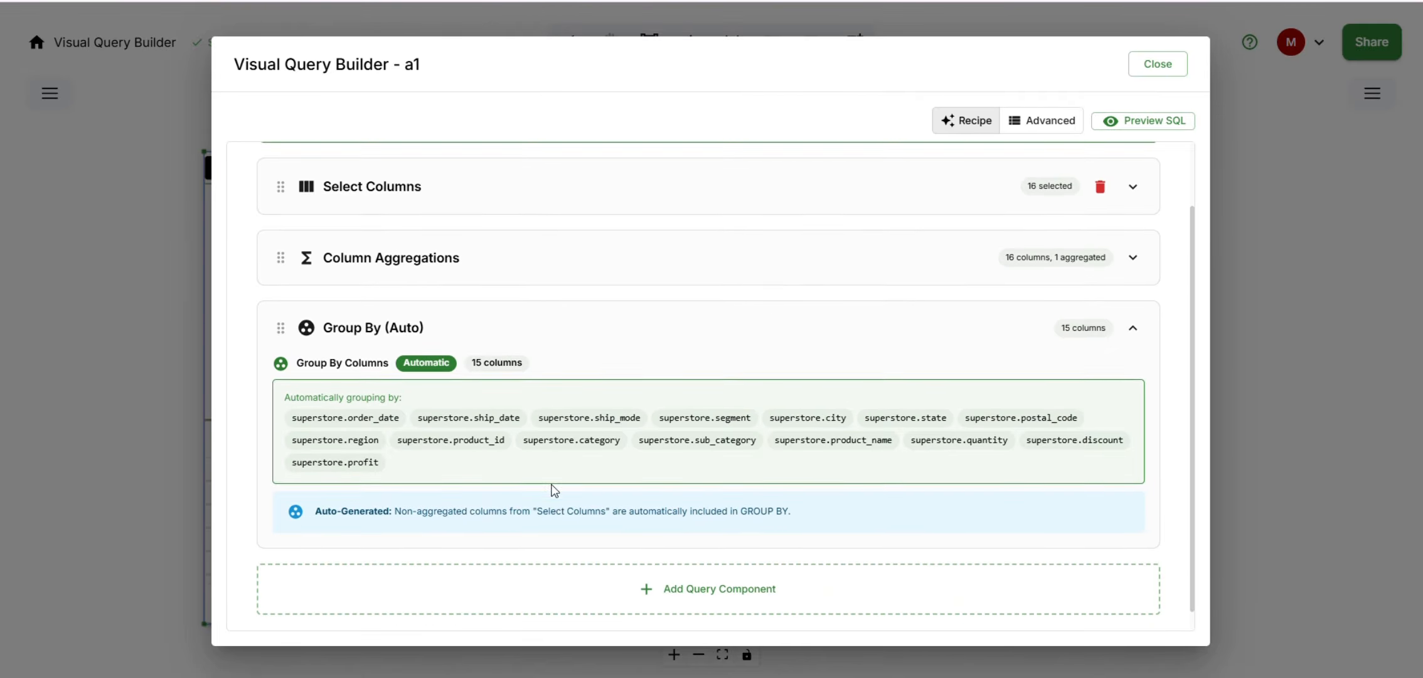
- Add a Filter Aggregations (HAVING) component with the condition total_sales Greater or Equal (>=) 10, and collapse it
click(448, 569)
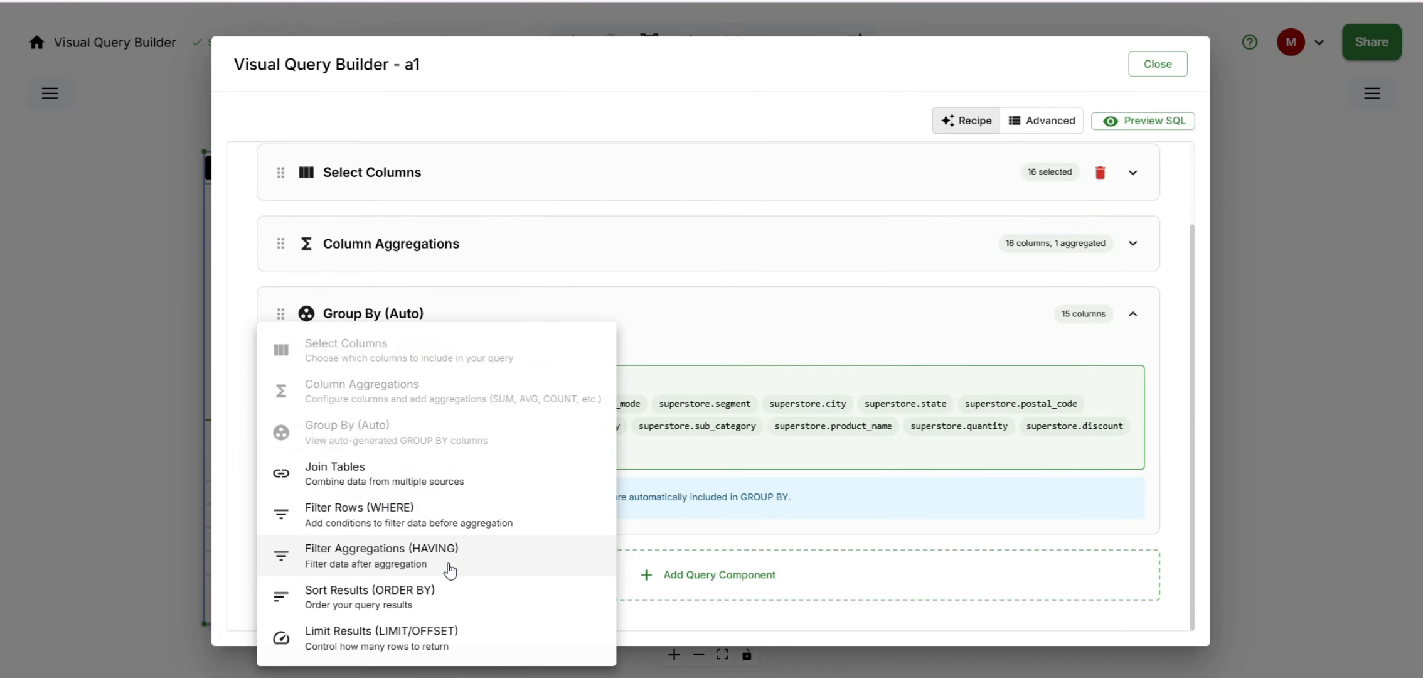
click(369, 560)
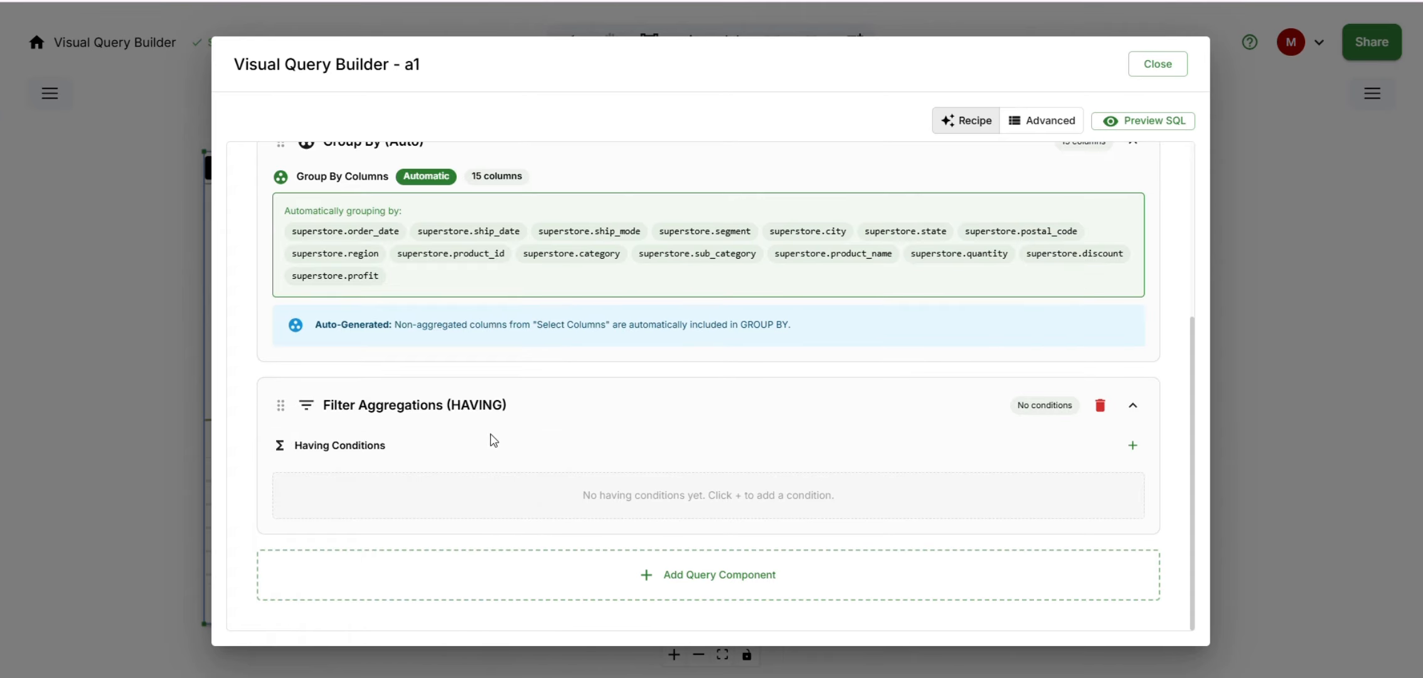
click(1130, 446)
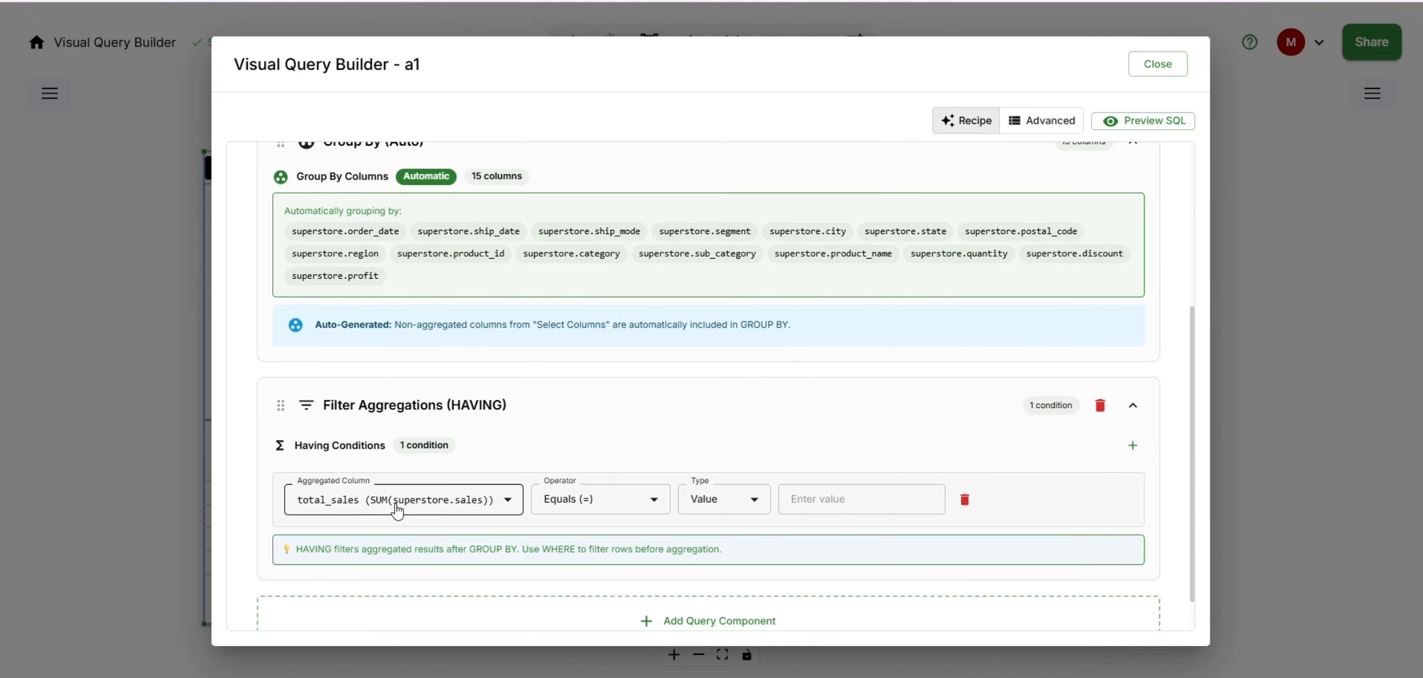
click(626, 516)
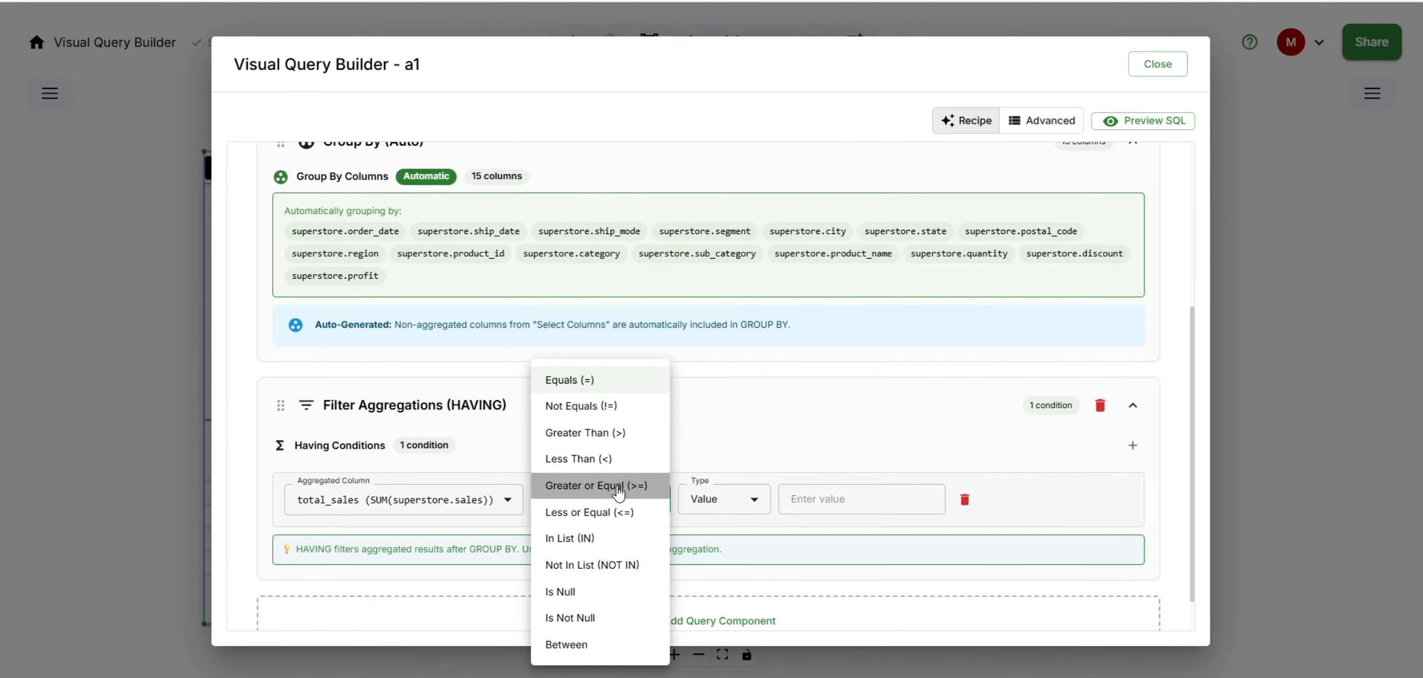
click(611, 491)
click(826, 500)
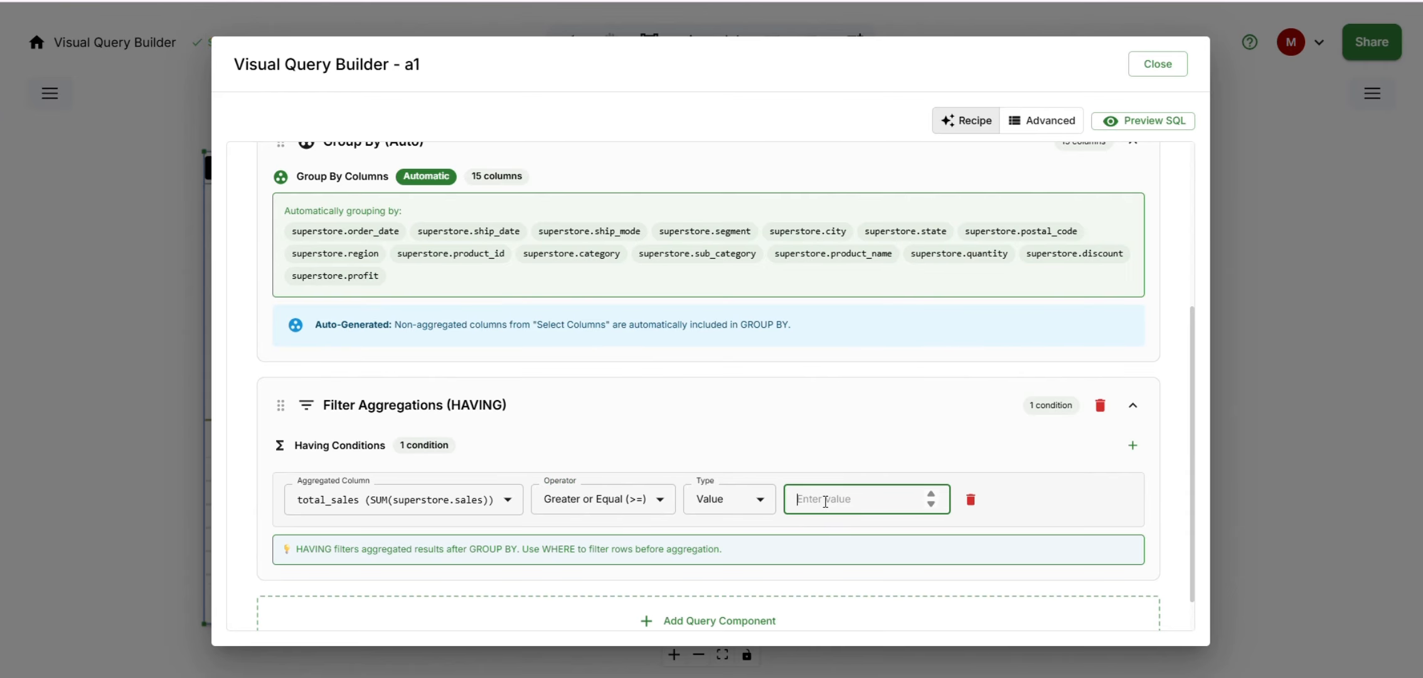
text(1000)
click(886, 408)
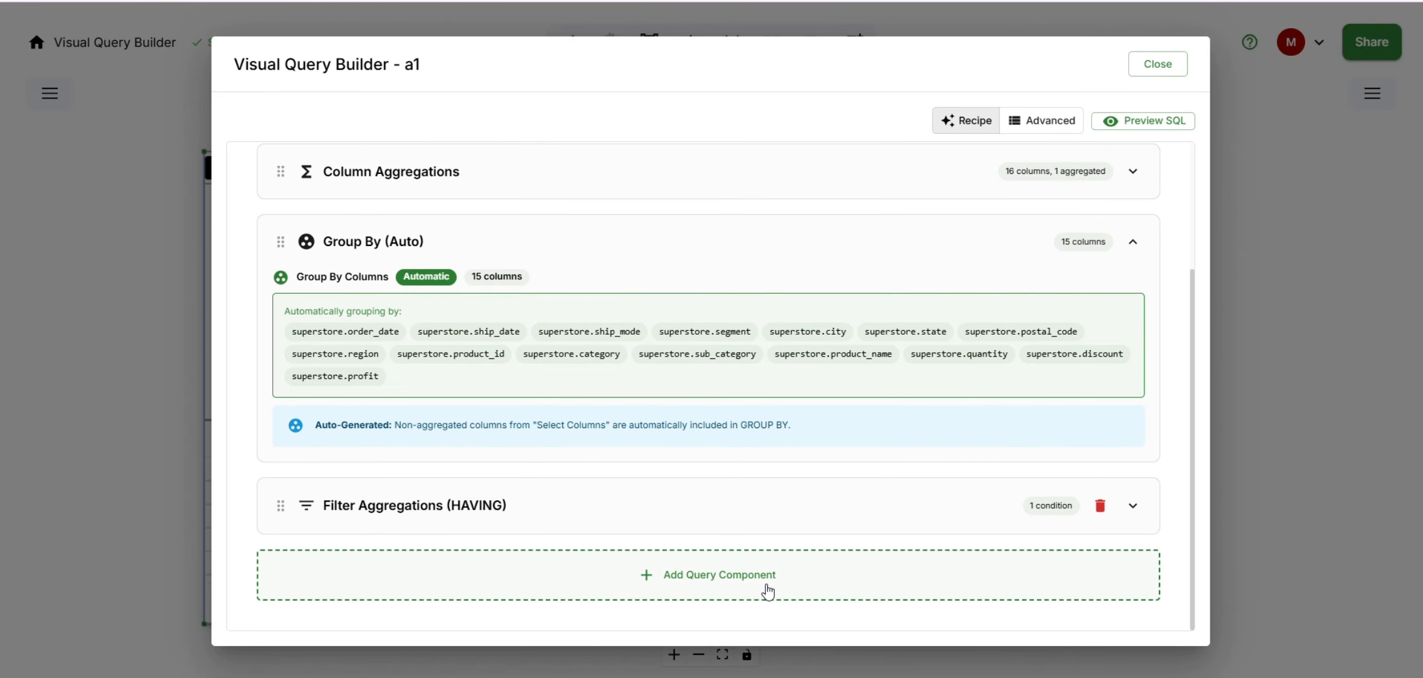
- Add a Sort Results (ORDER BY) component that orders by superstore.sales in descending order
click(764, 590)
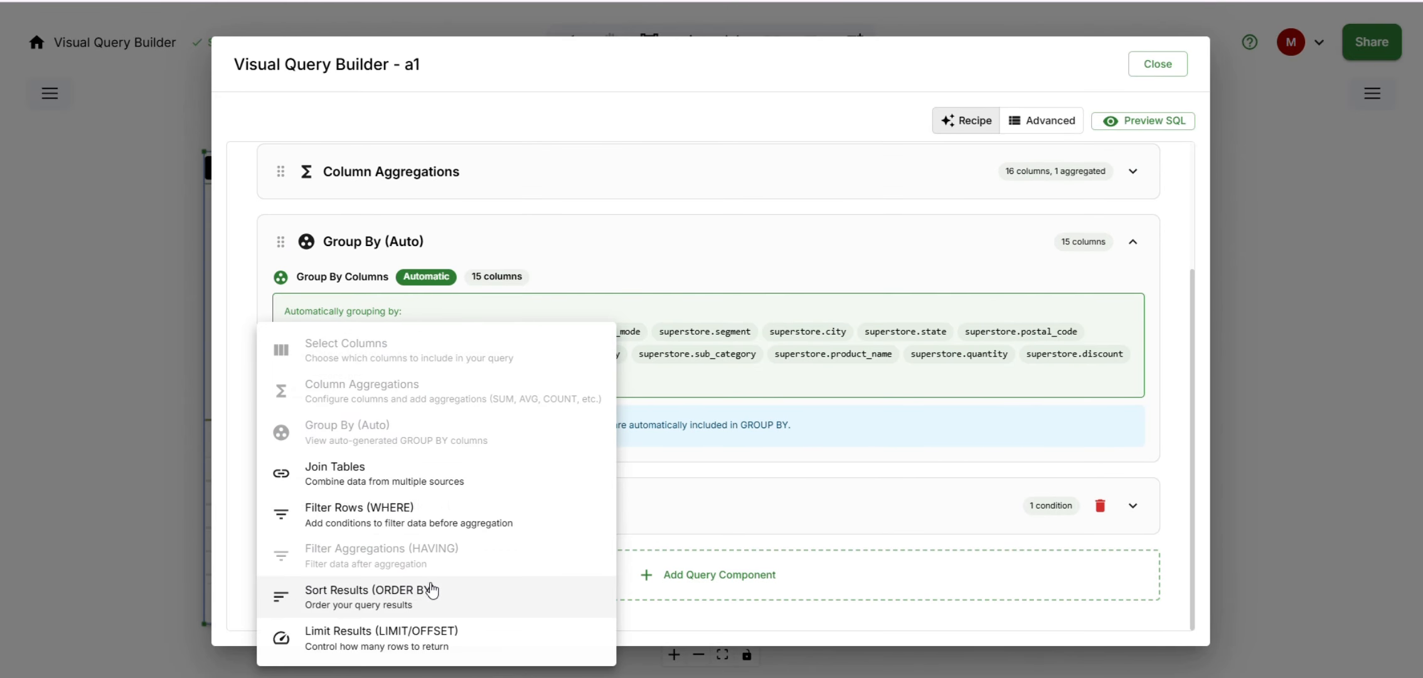
click(363, 604)
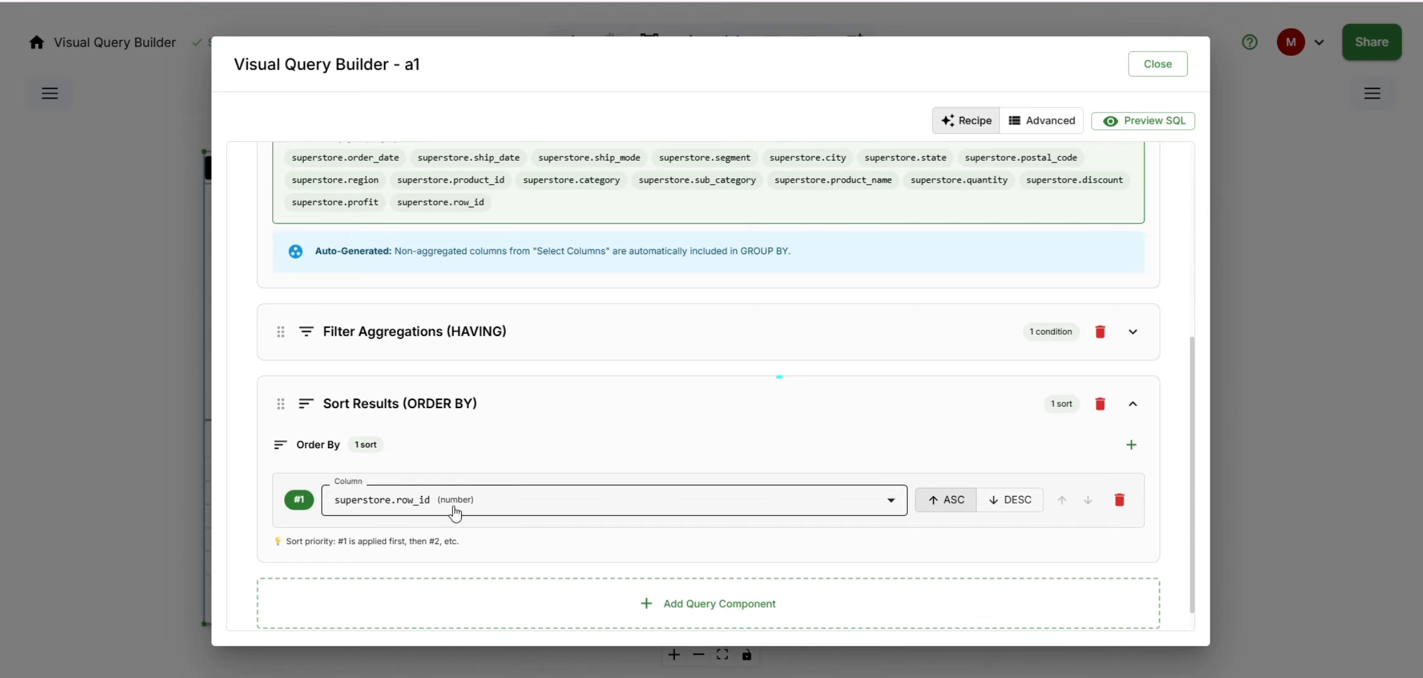
click(456, 508)
click(447, 569)
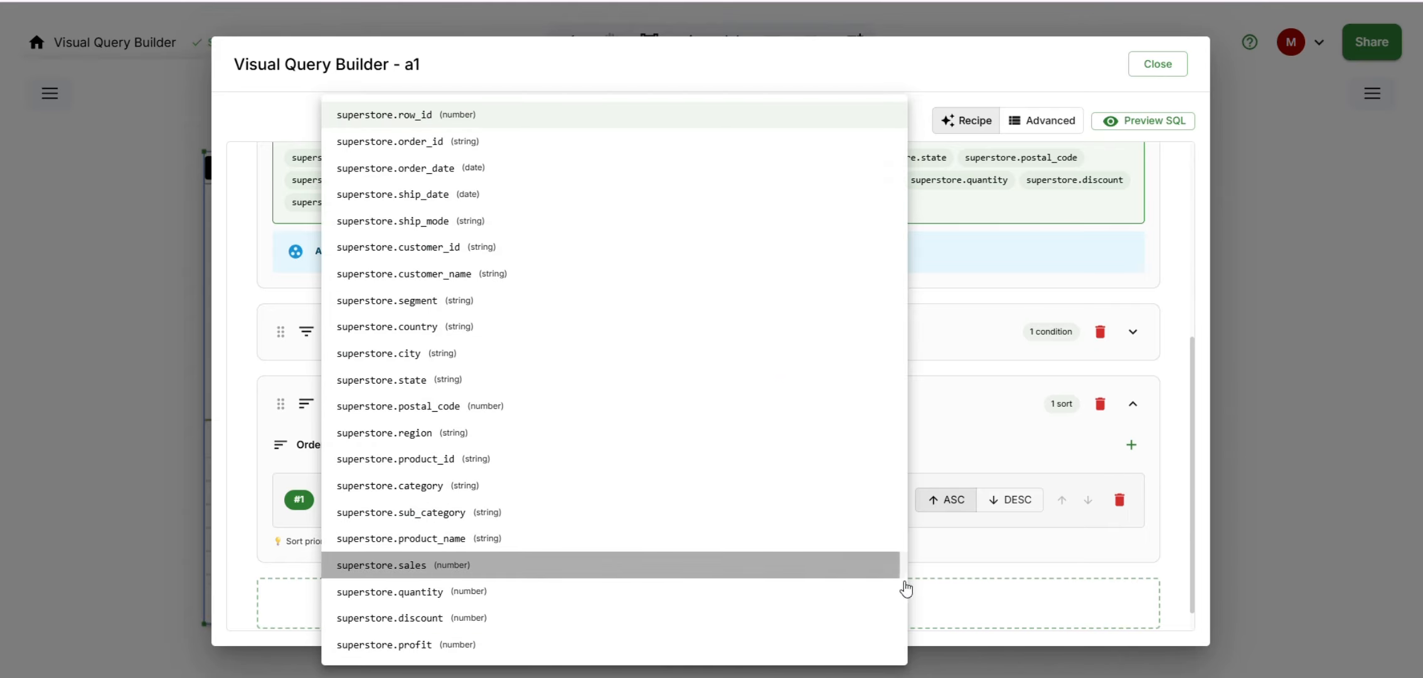
click(1016, 503)
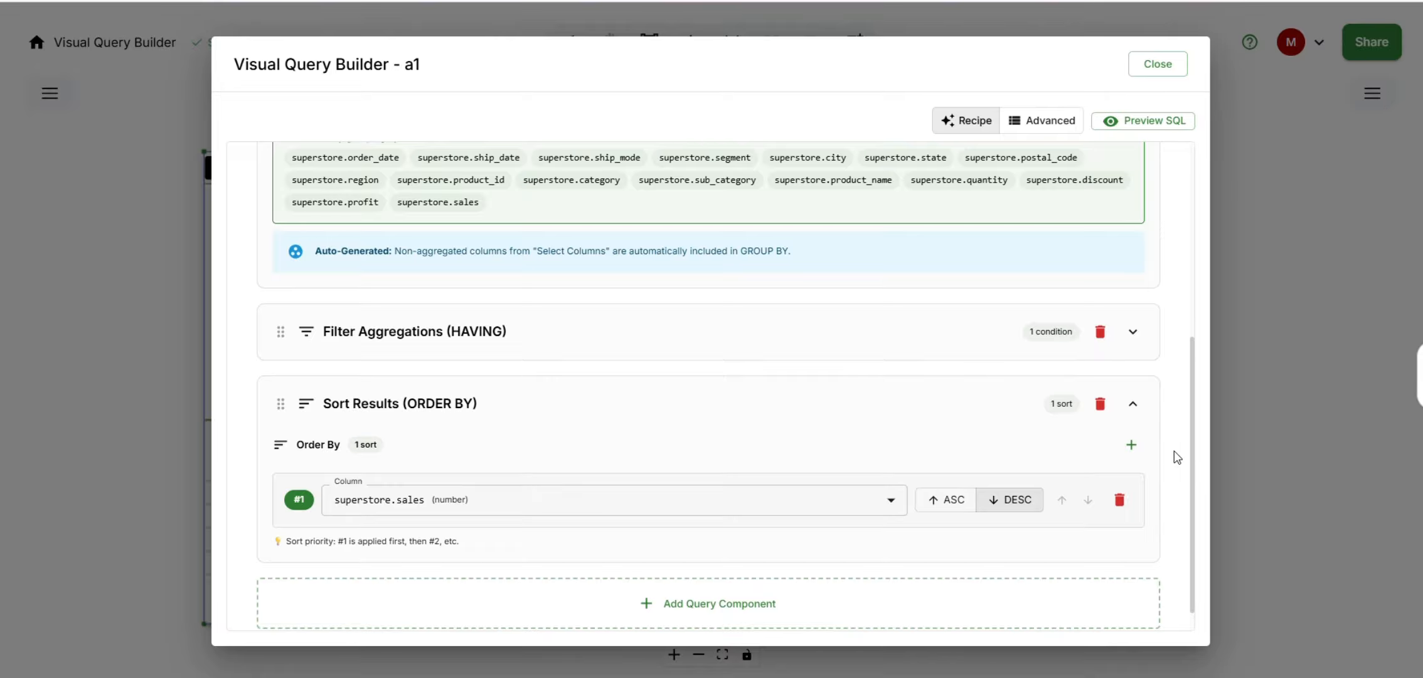
- Add a second sort on superstore.profit in ascending order
click(1132, 447)
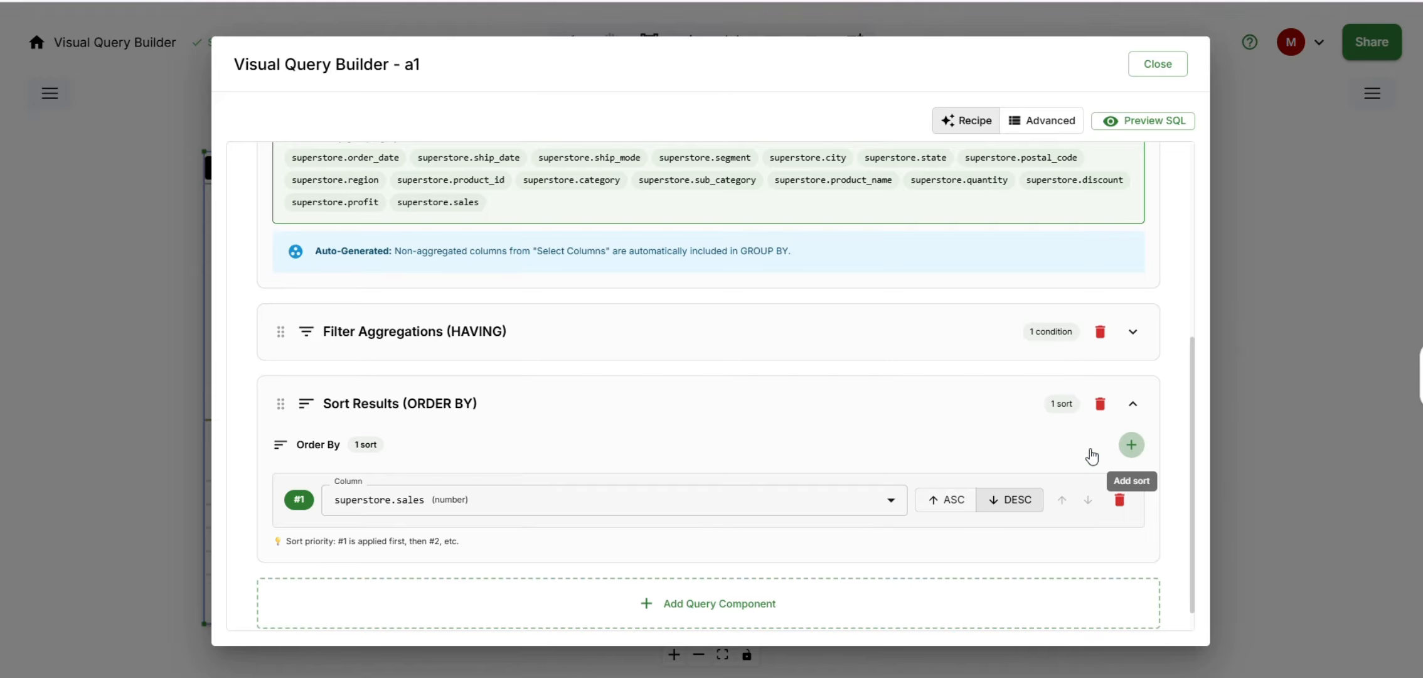
click(593, 571)
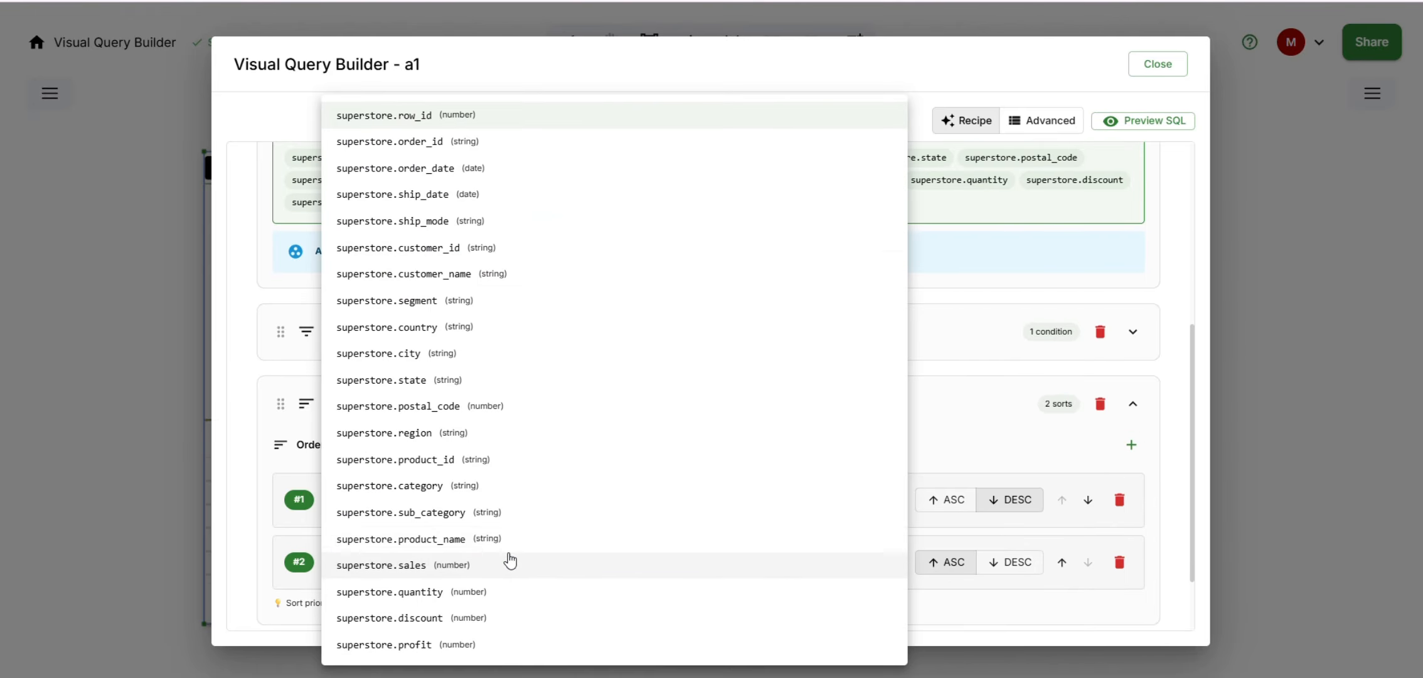
click(762, 635)
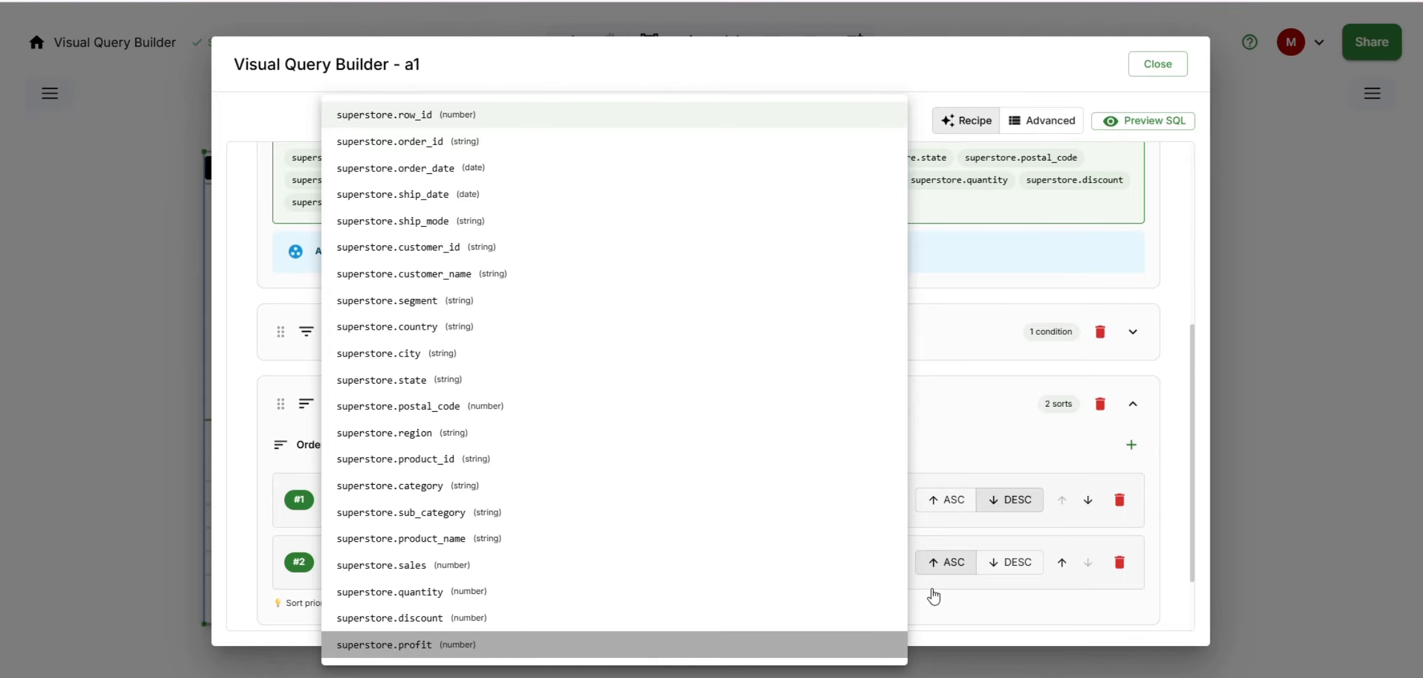
click(953, 564)
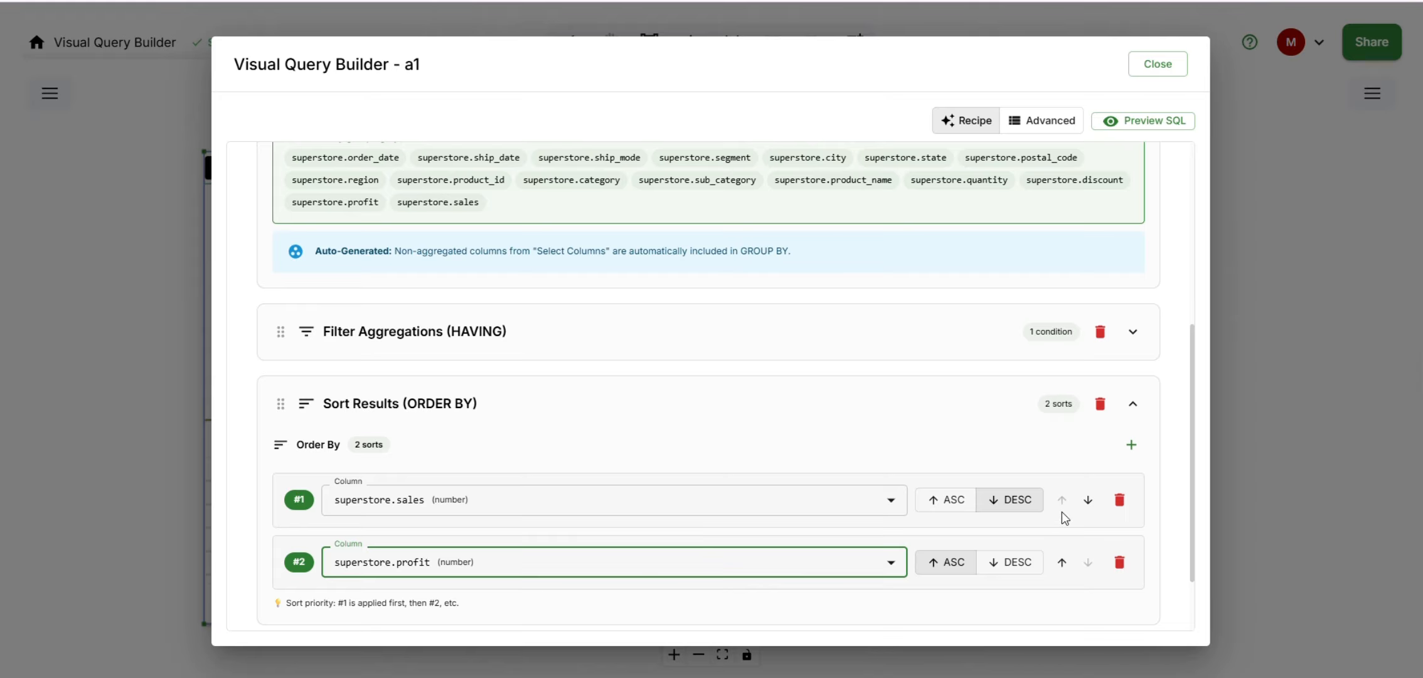
- Swap the priority of the profit and sales sorts and back again, and remove the superstore.profit sort
click(1062, 561)
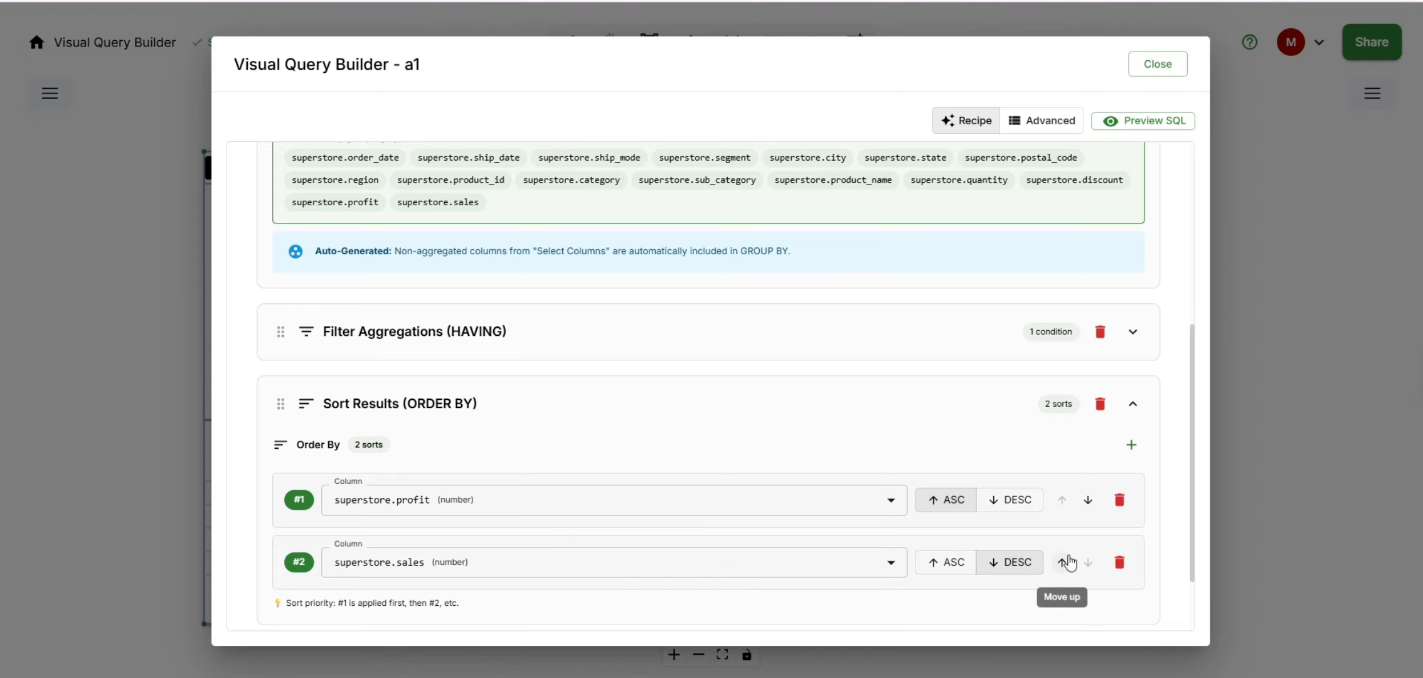
click(1088, 500)
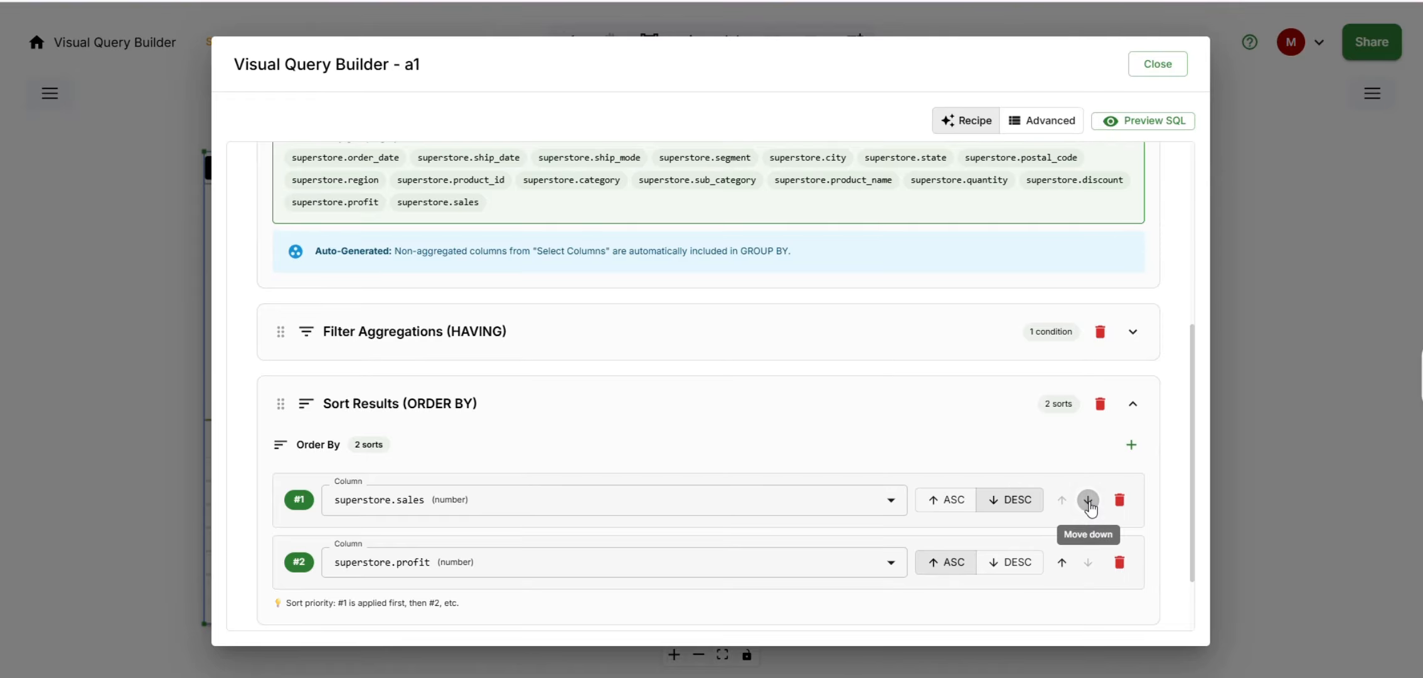
scroll(1086, 507, down, 2)
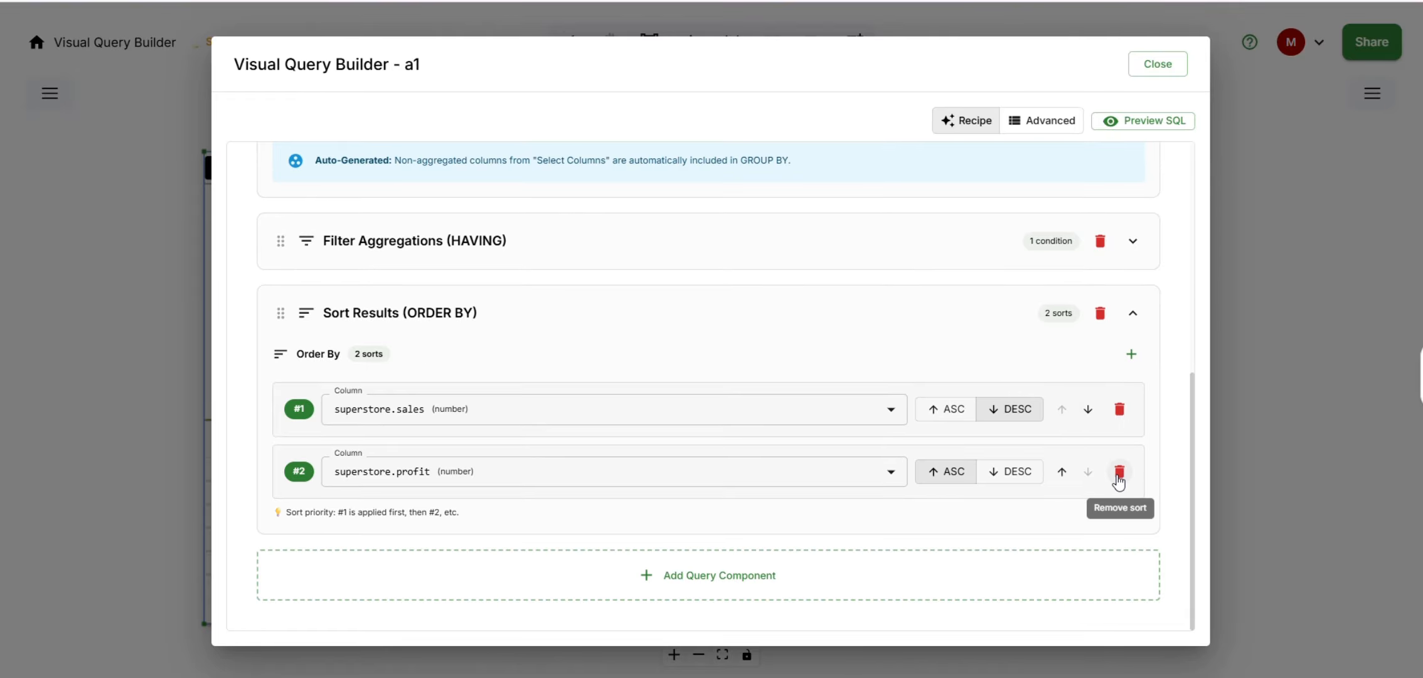
click(1119, 472)
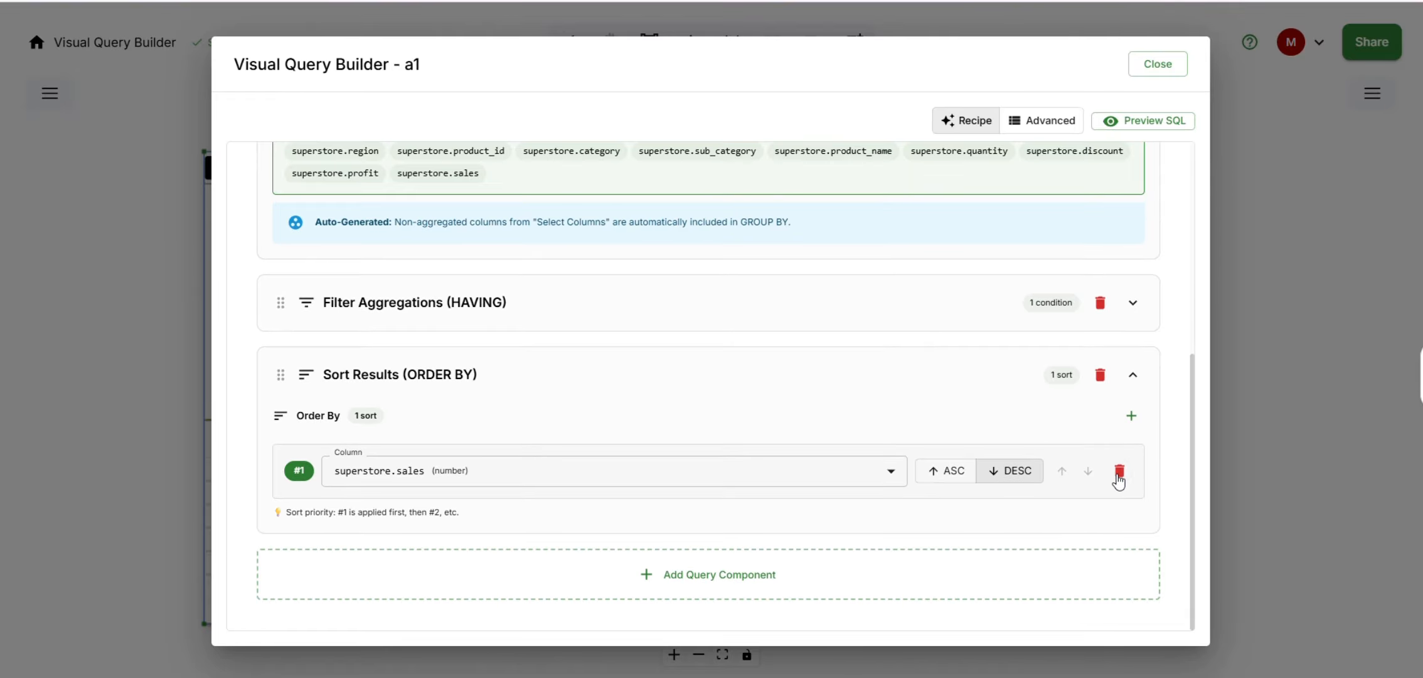
- Collapse the sort section and add a Limit Results (LIMIT/OFFSET) component limited to 25 rows
click(655, 380)
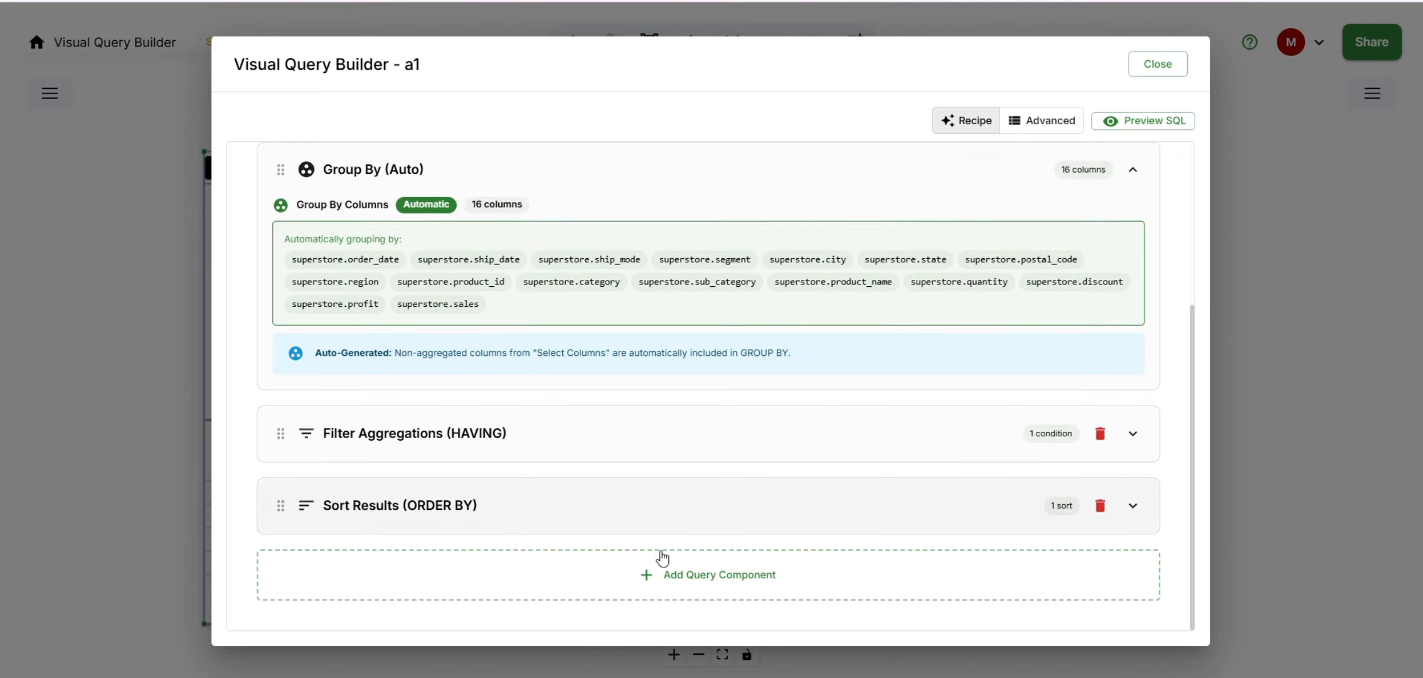
click(639, 589)
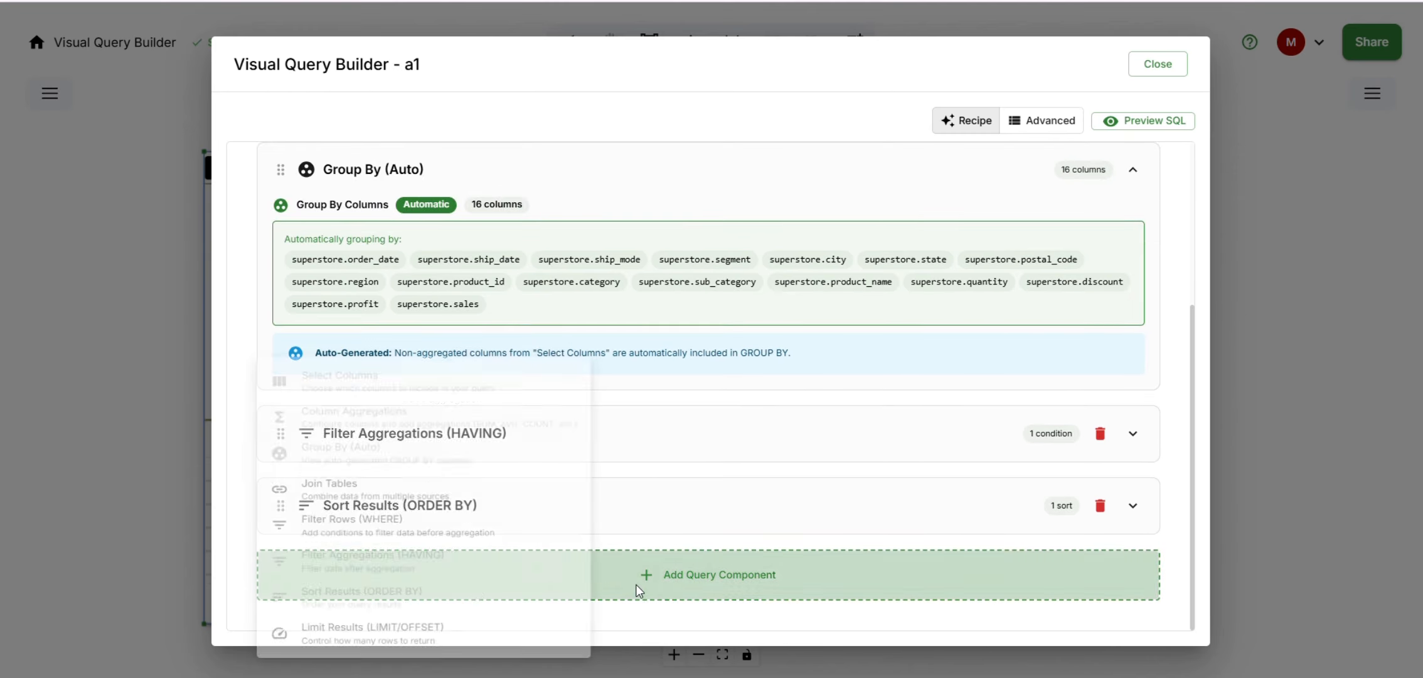
click(371, 631)
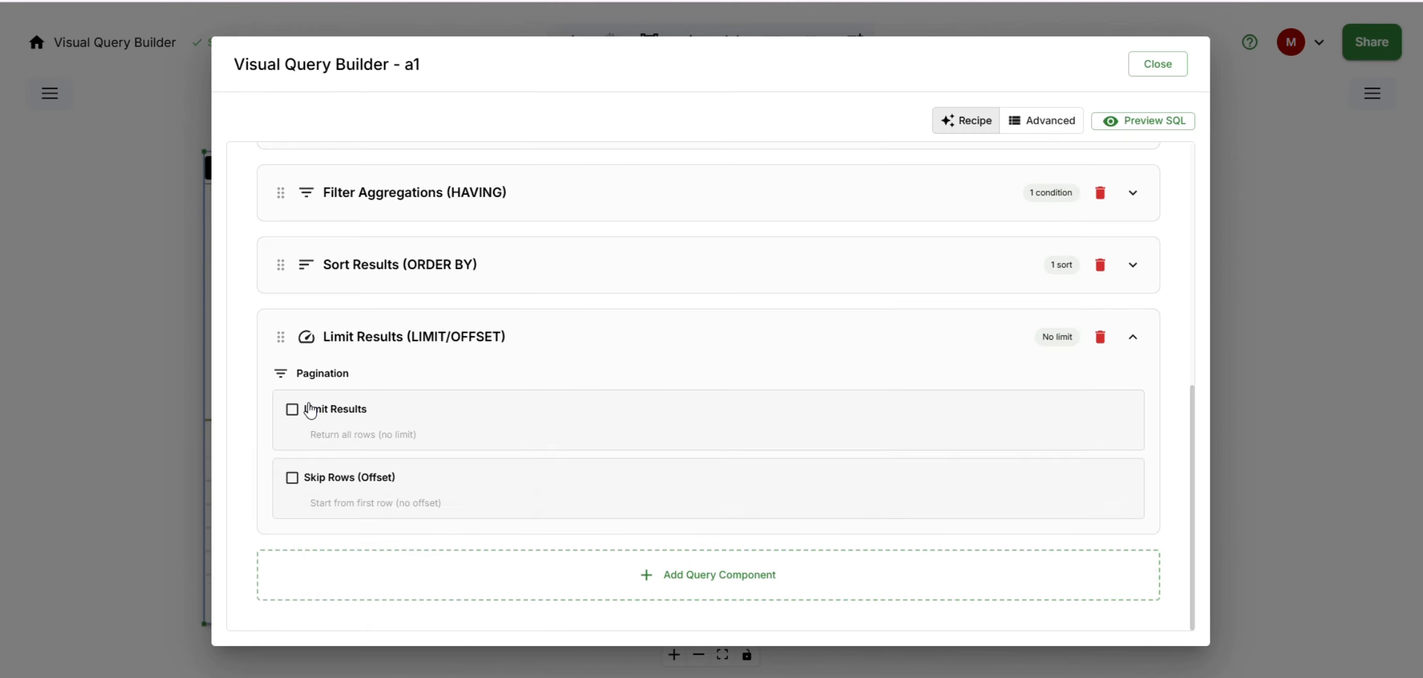
click(300, 426)
click(369, 443)
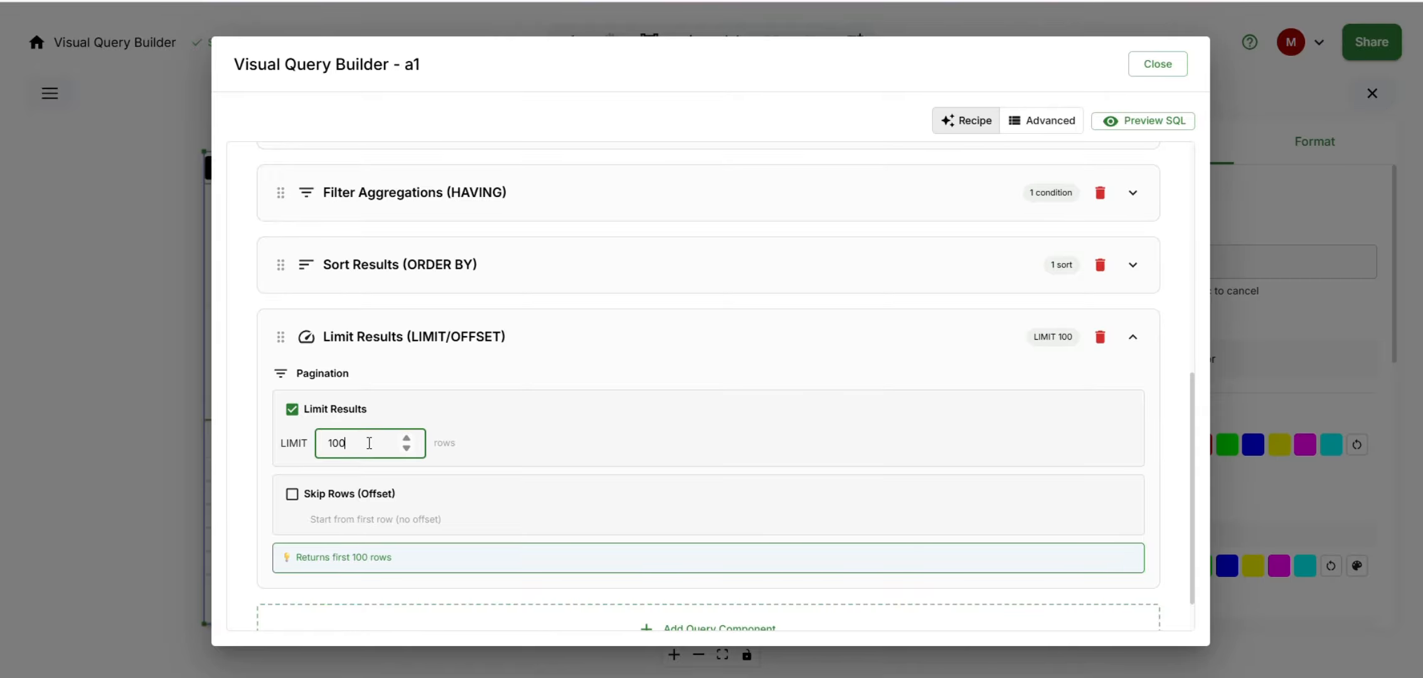
key(ctrl+a)
text(2)
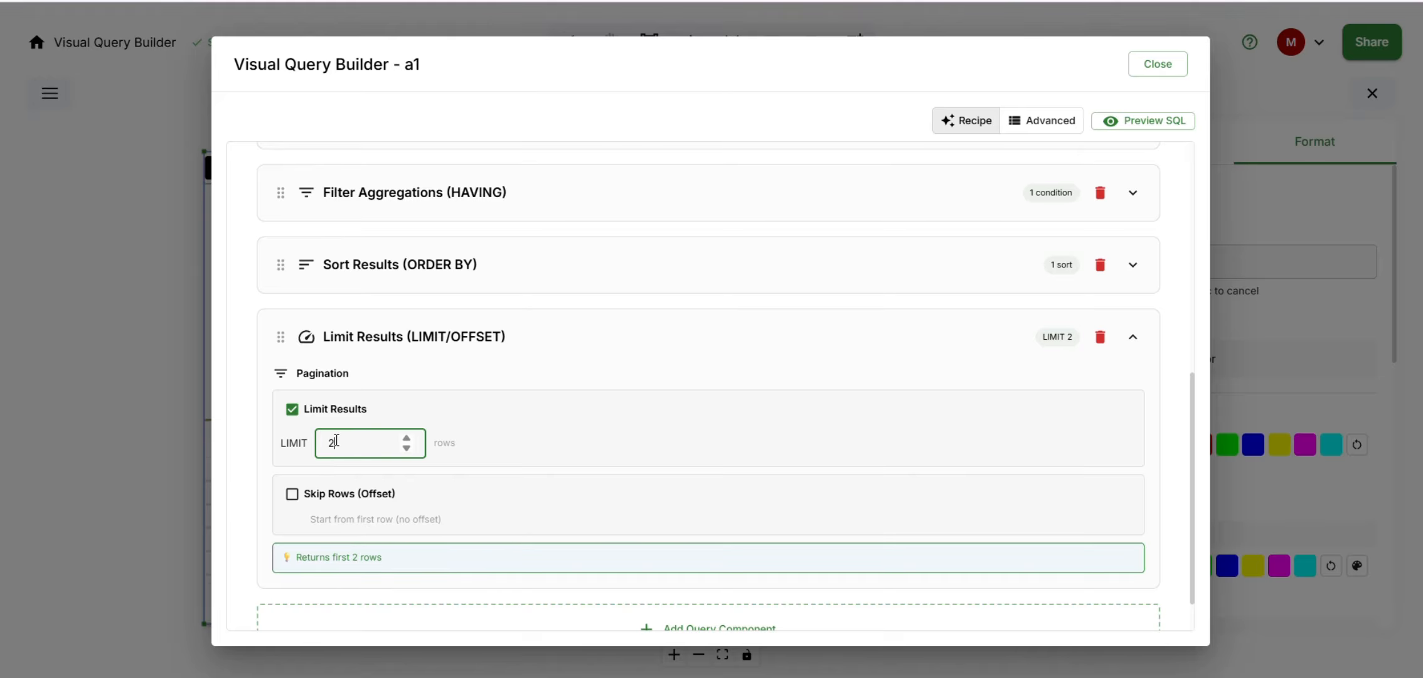
text(5)
click(433, 354)
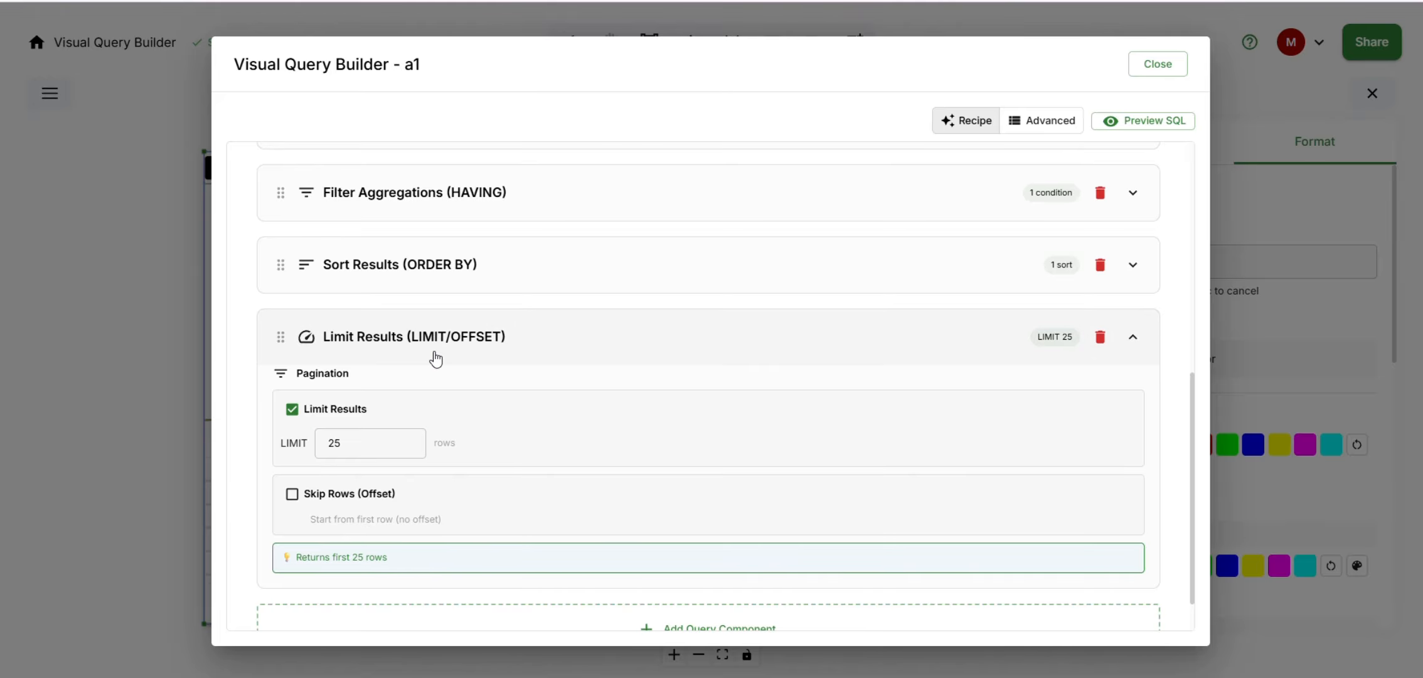
- Close the expanded query builder and run the query of frame a1, hiding the frame's format options
scroll(692, 546, up, 5)
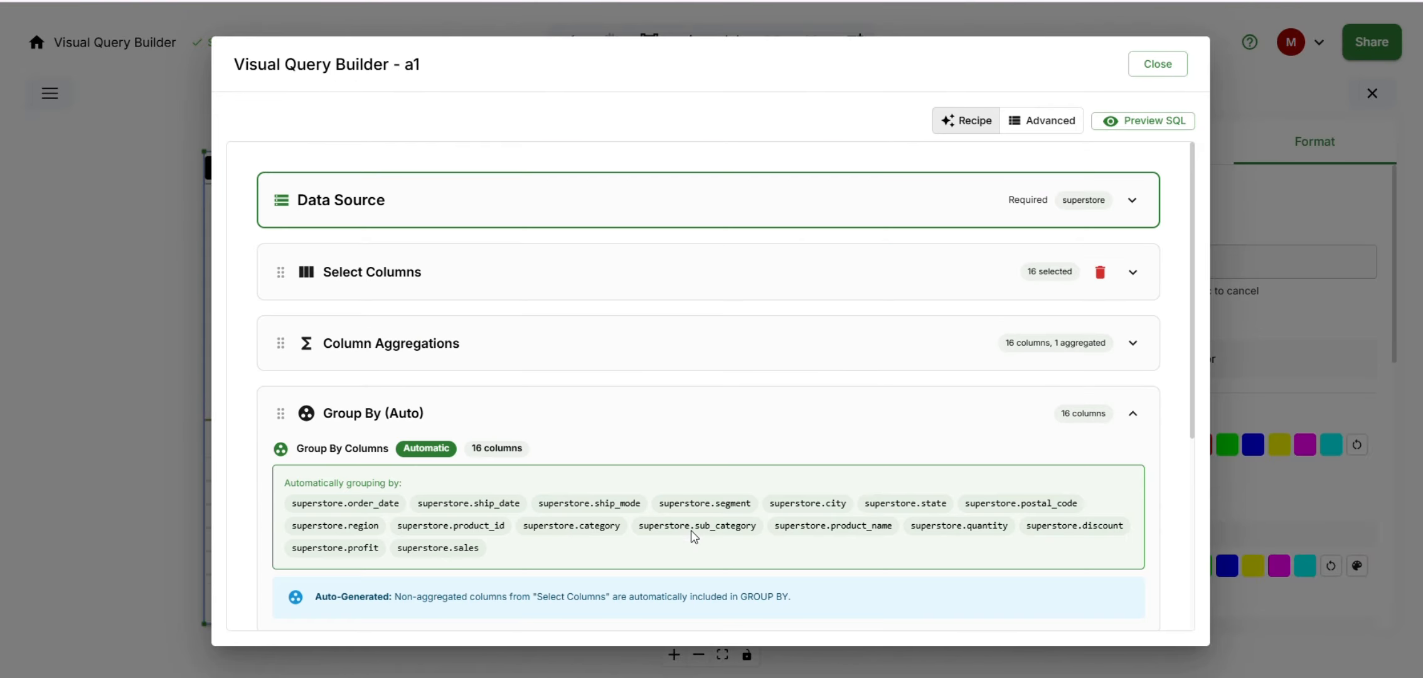
click(1157, 64)
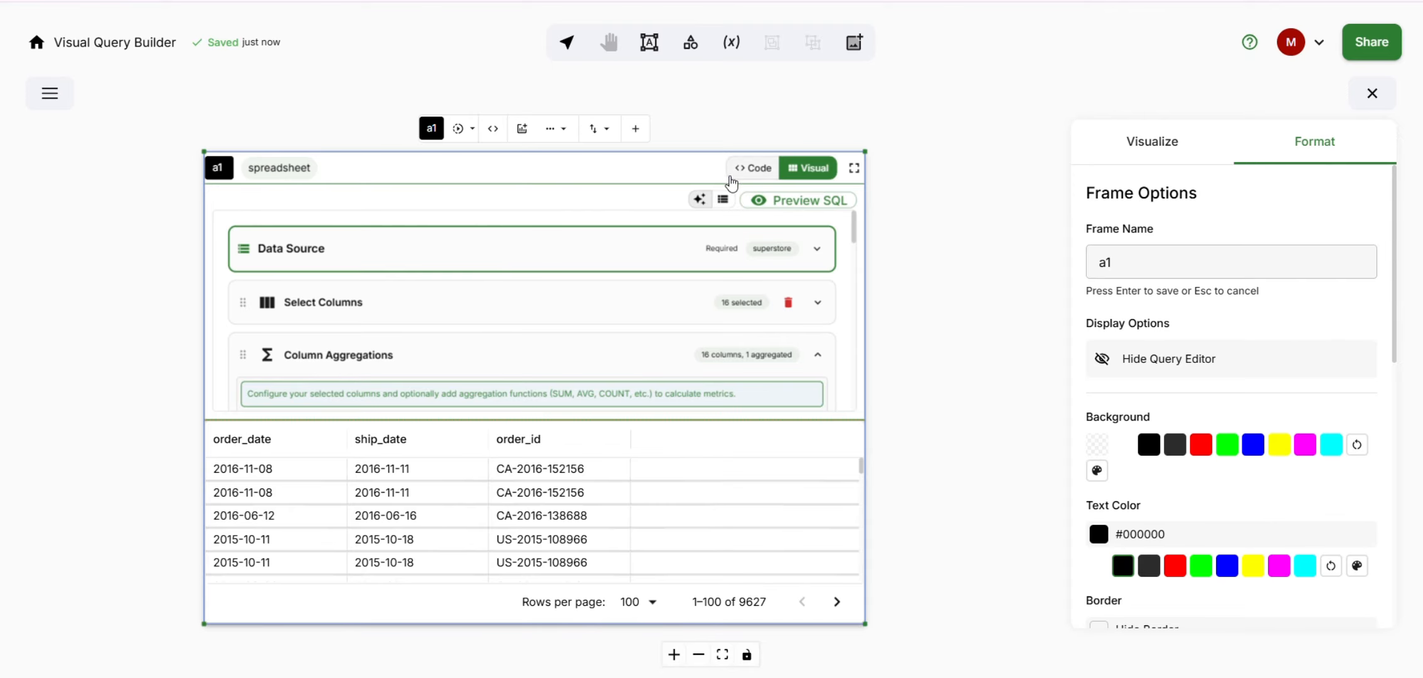
click(458, 128)
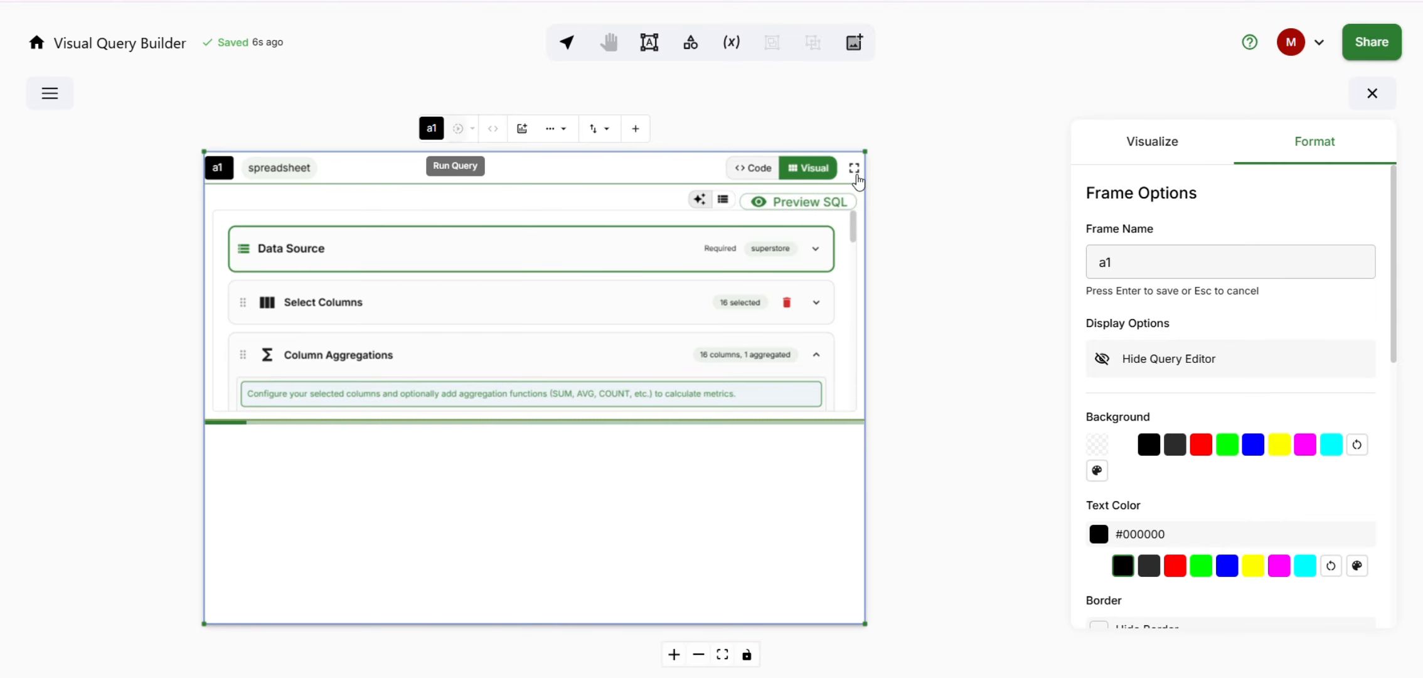
click(1372, 93)
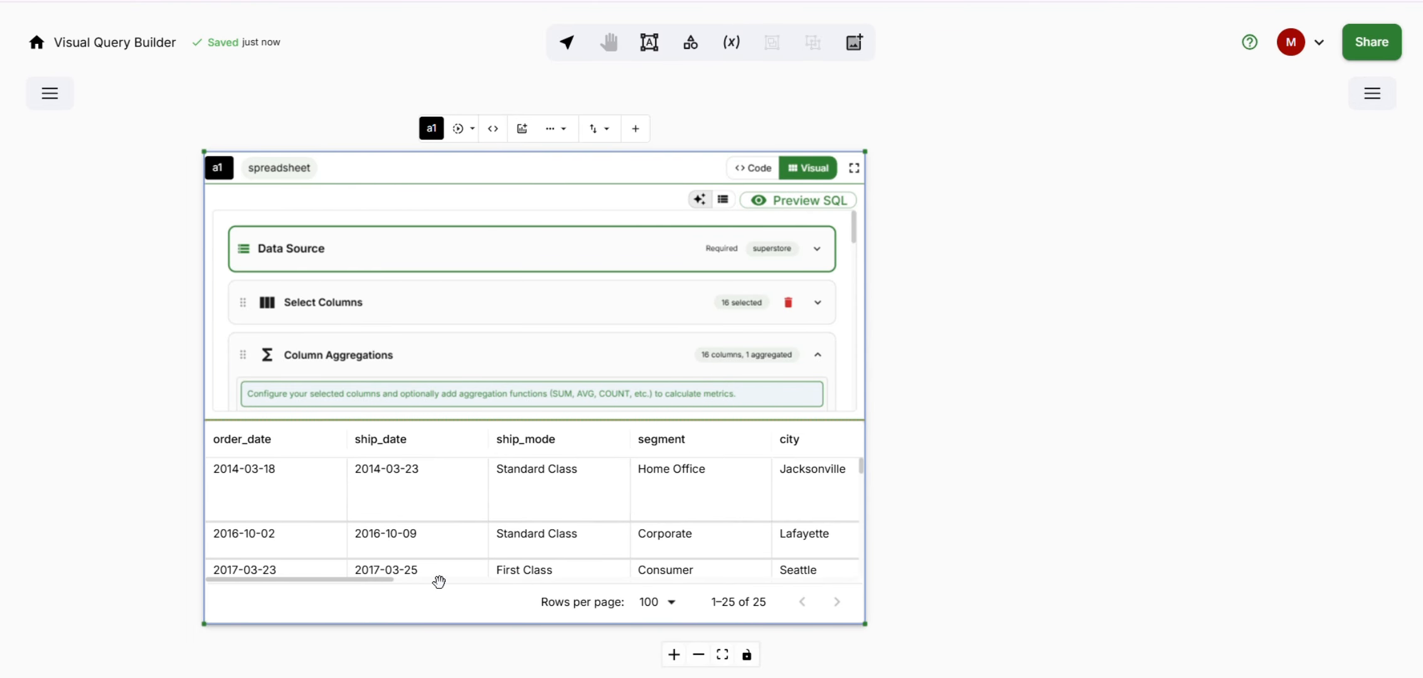
- Review the result table's columns, sorting it by total_sales in ascending order and back to descending
drag(382, 576, 814, 621)
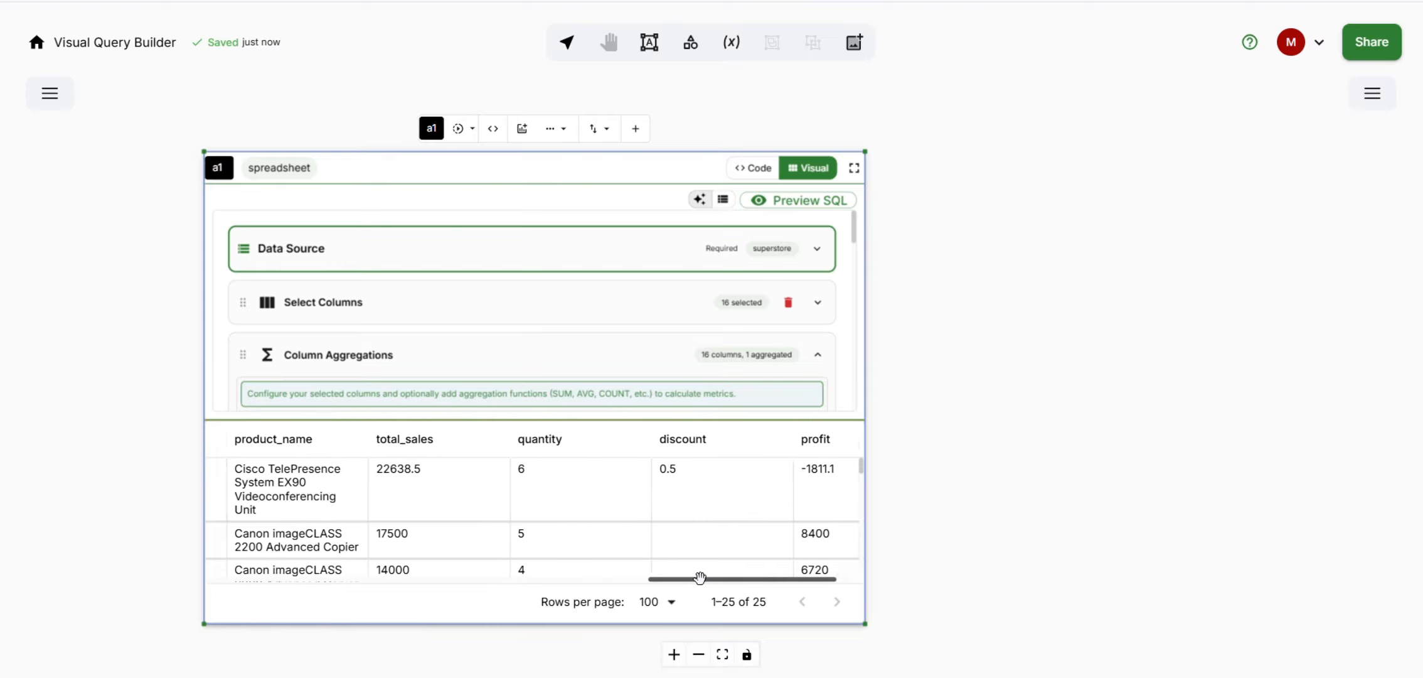
mouse_move(677, 576)
mouse_down()
mouse_move(812, 577)
mouse_move(678, 583)
mouse_up()
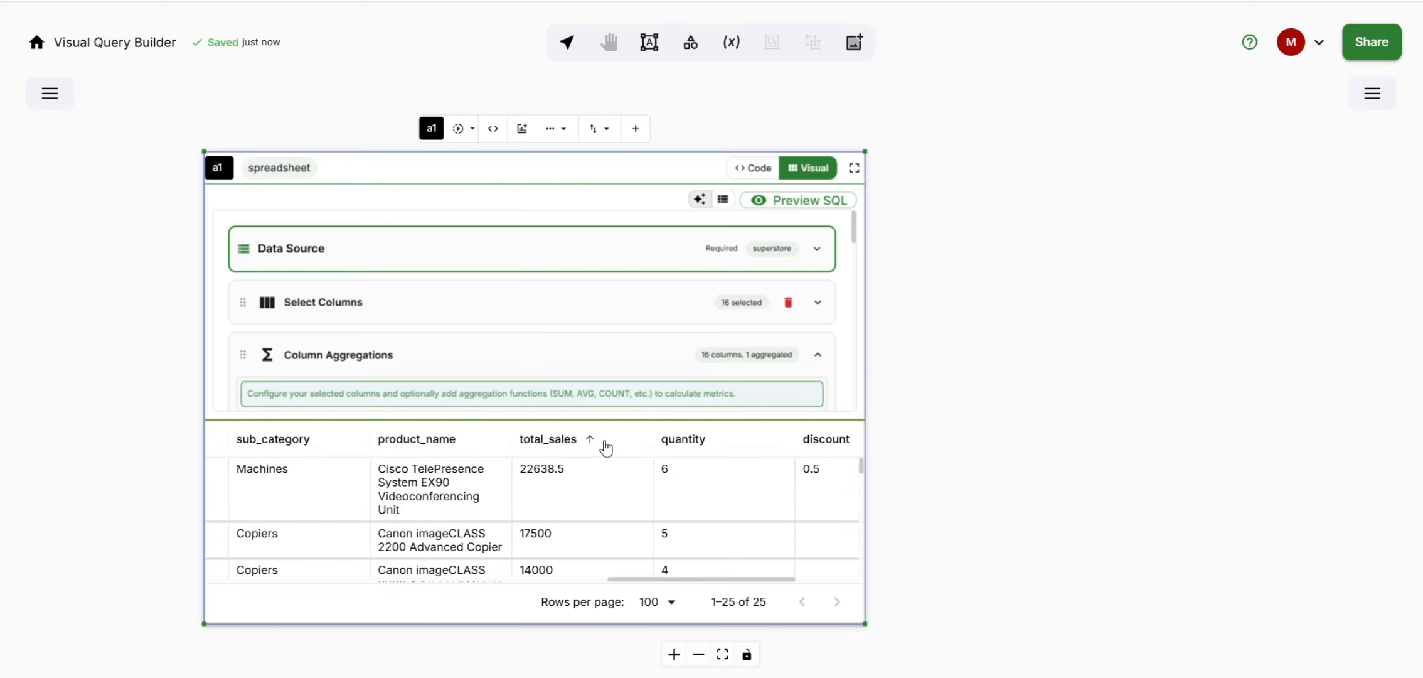
click(590, 440)
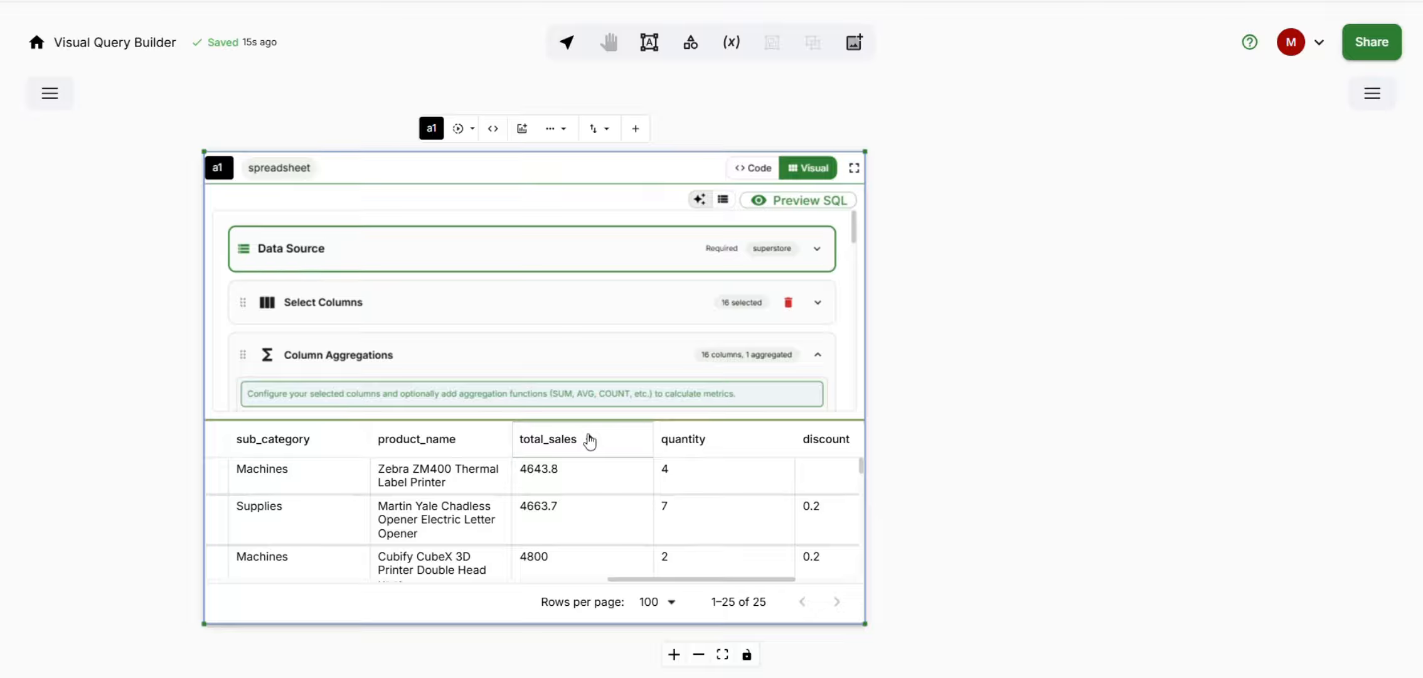
click(590, 441)
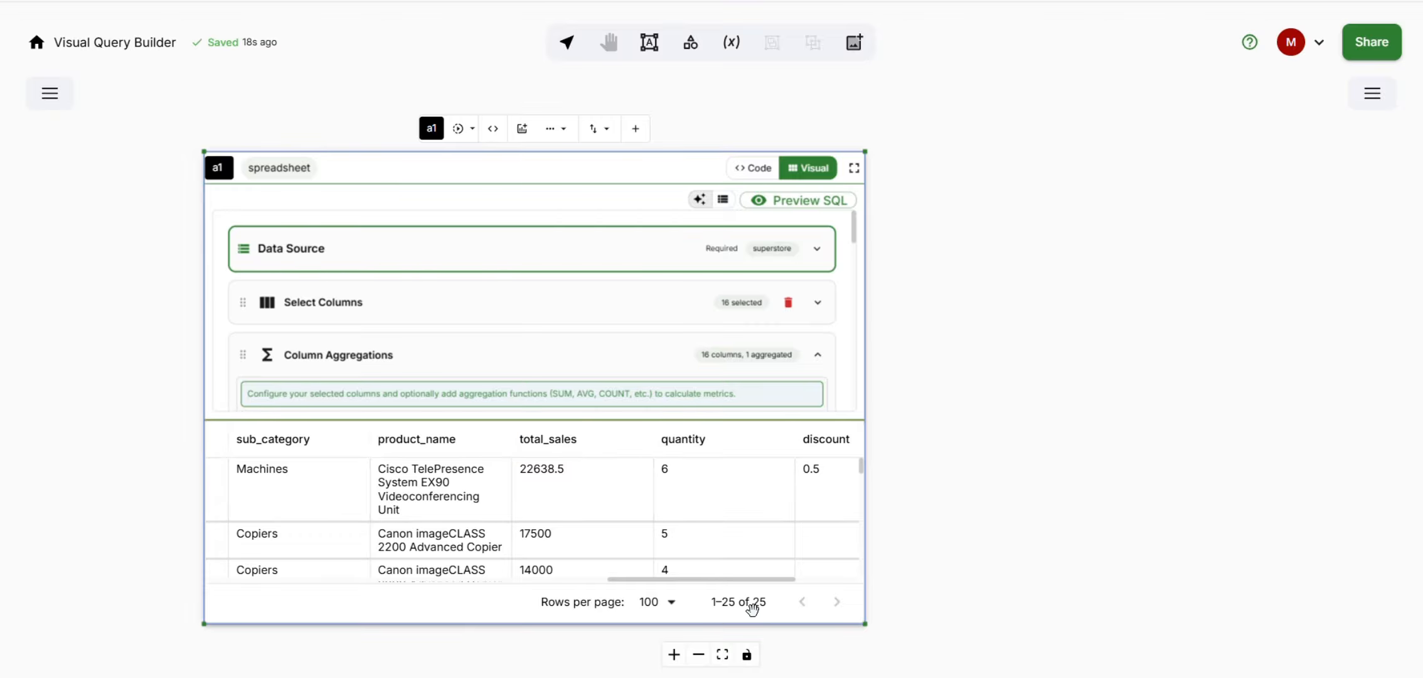
drag(657, 576, 169, 572)
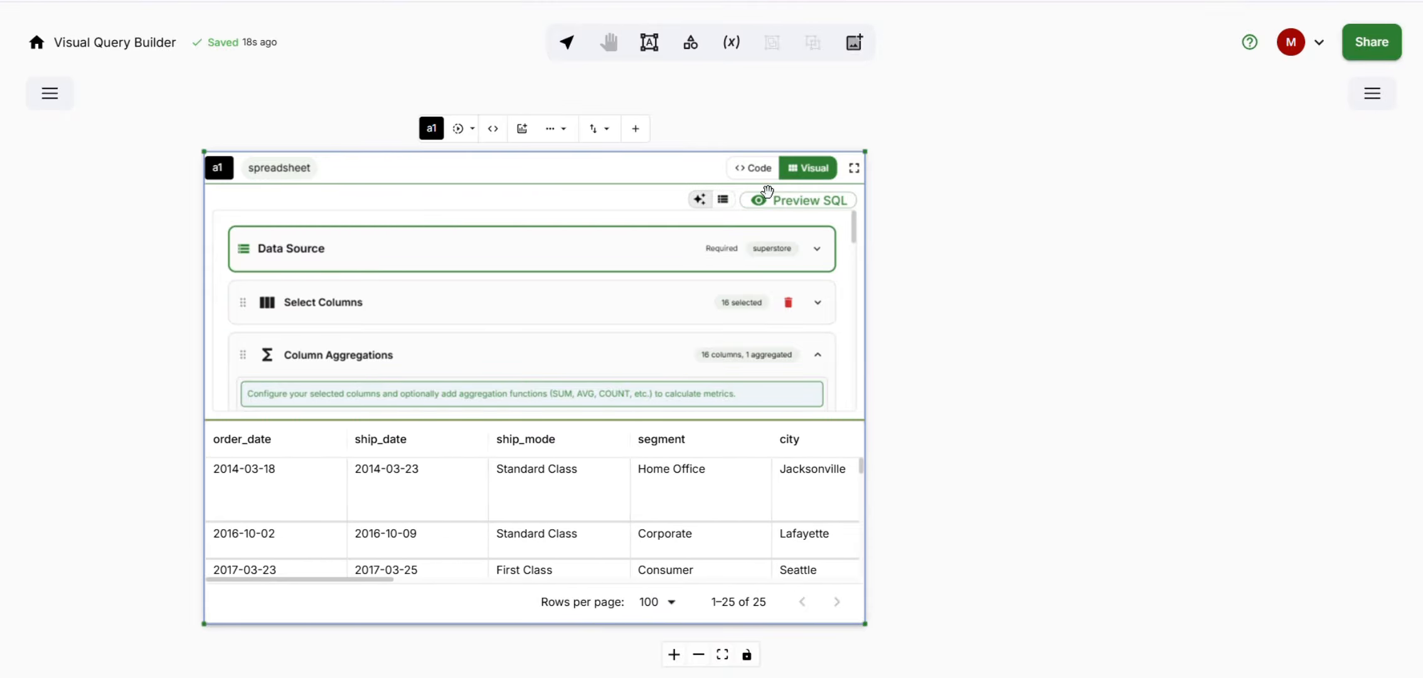
- Reopen the expanded query builder of frame a1 and collapse its Group By (Auto) section
click(854, 168)
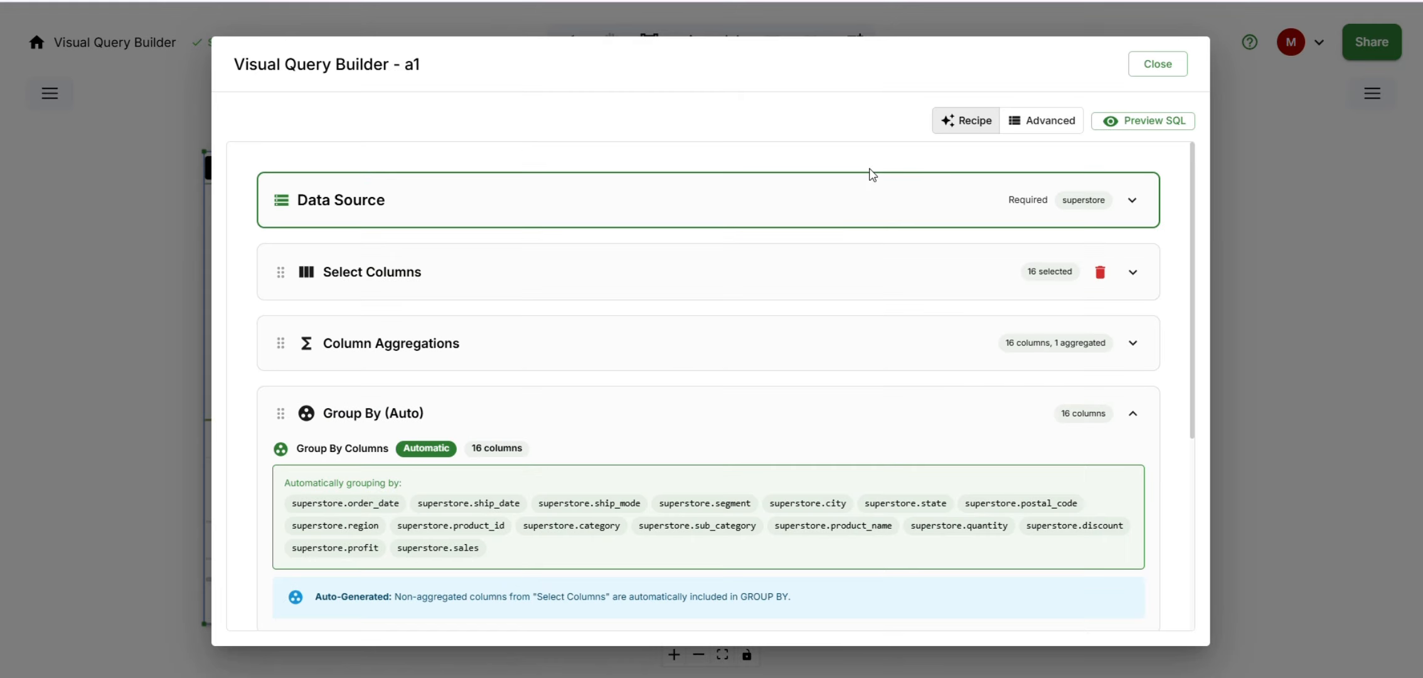
click(784, 406)
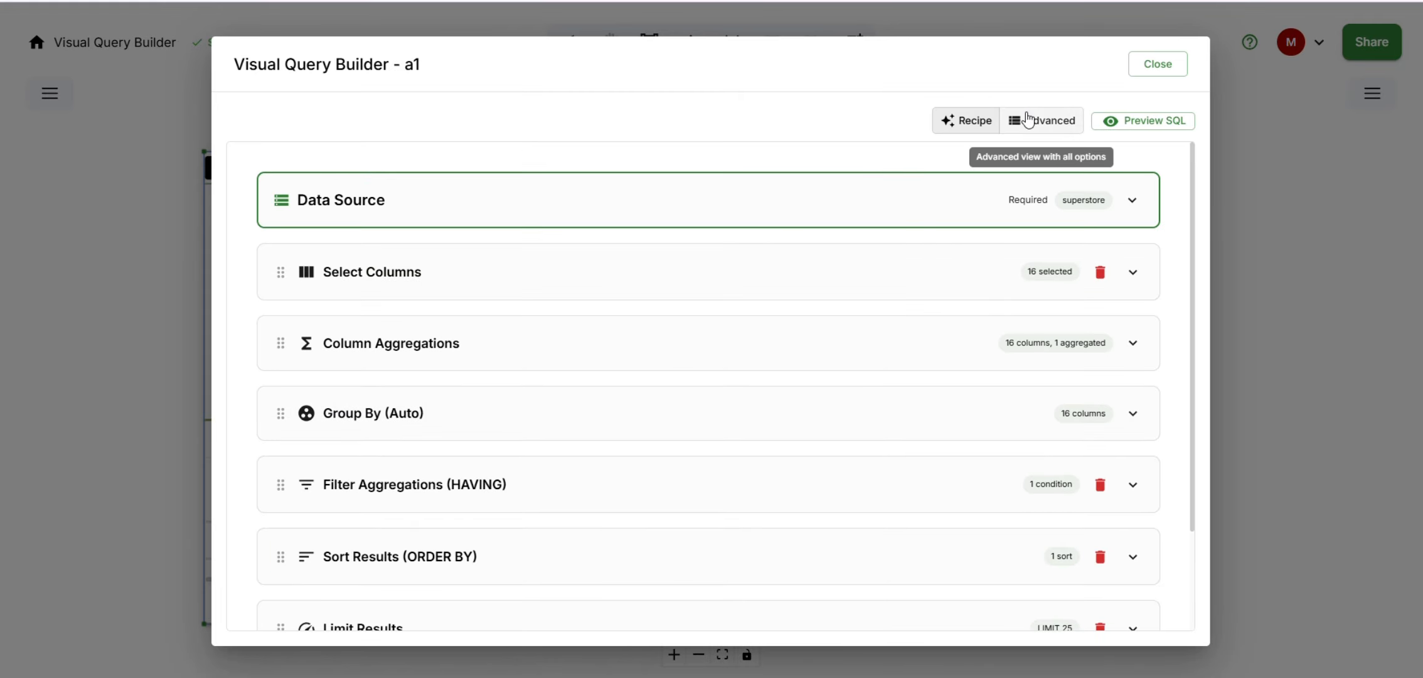
- Switch the query builder to the Advanced view and look through its sections, including the Column Aggregations settings
click(1028, 119)
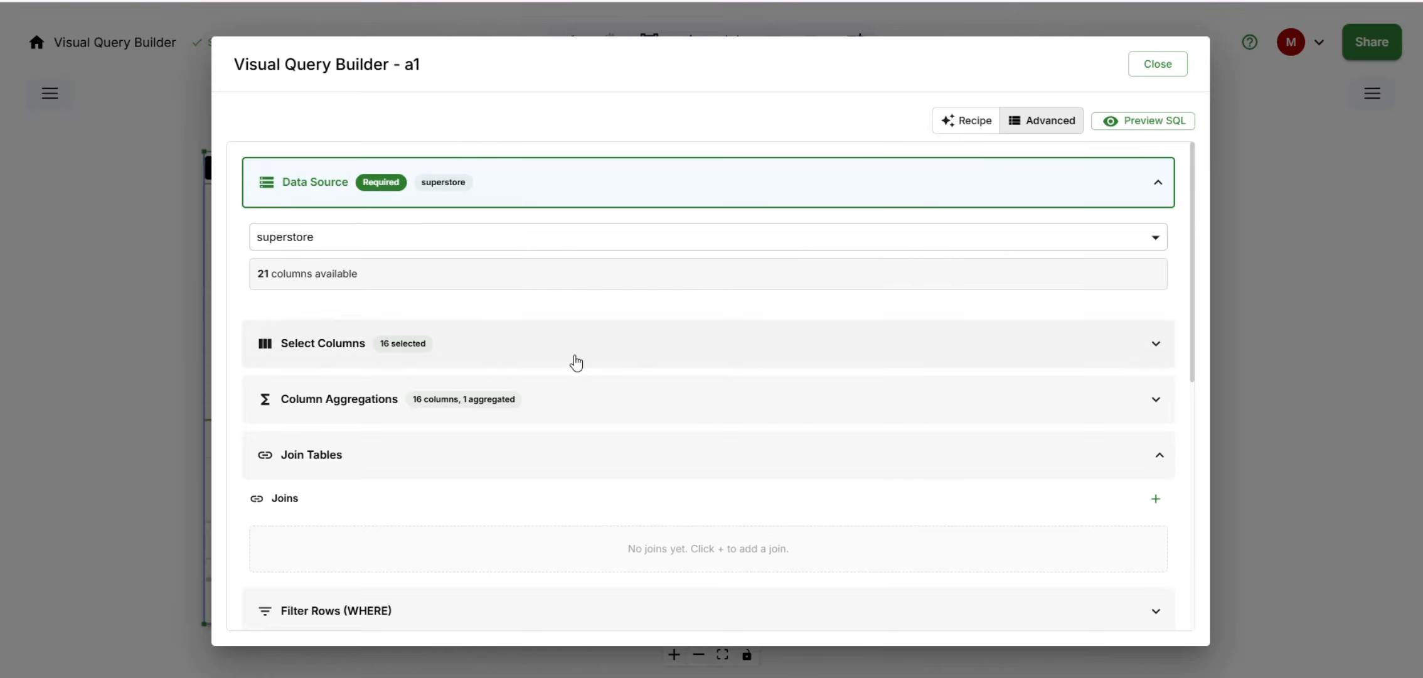
scroll(609, 404, down, 8)
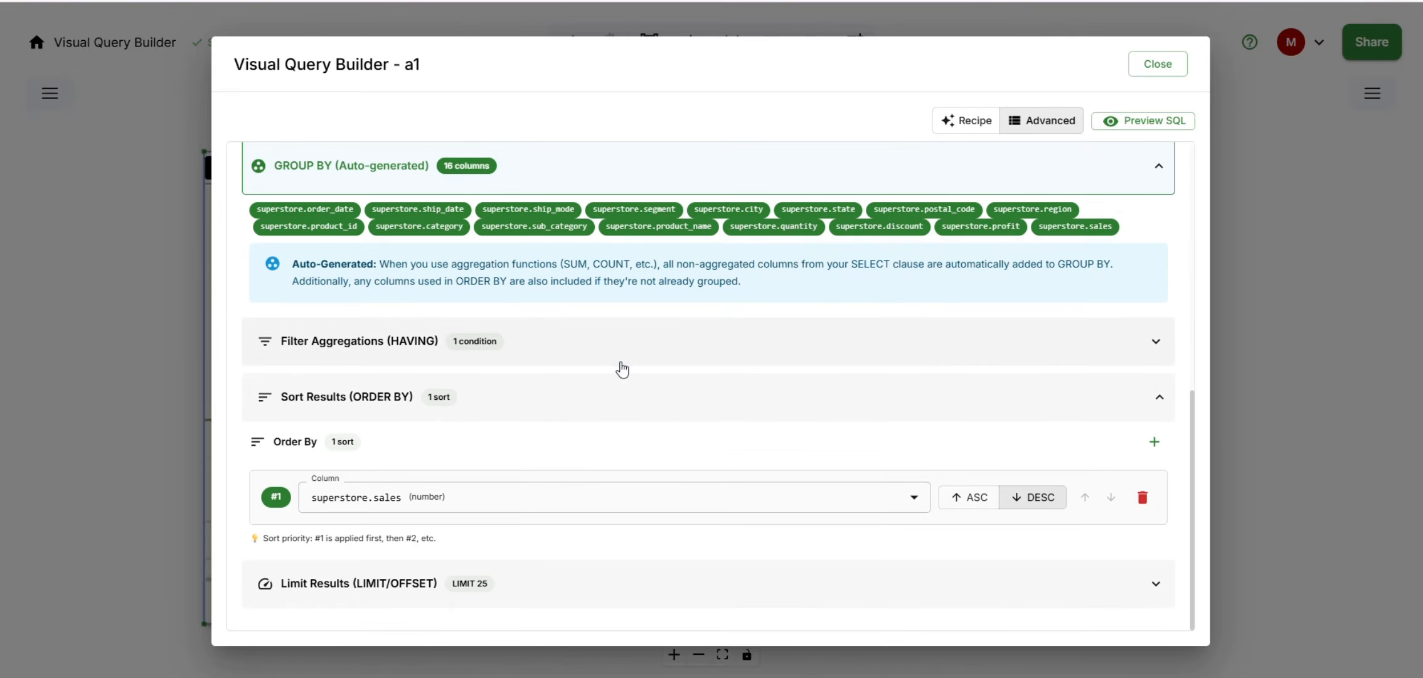
scroll(622, 370, up, 8)
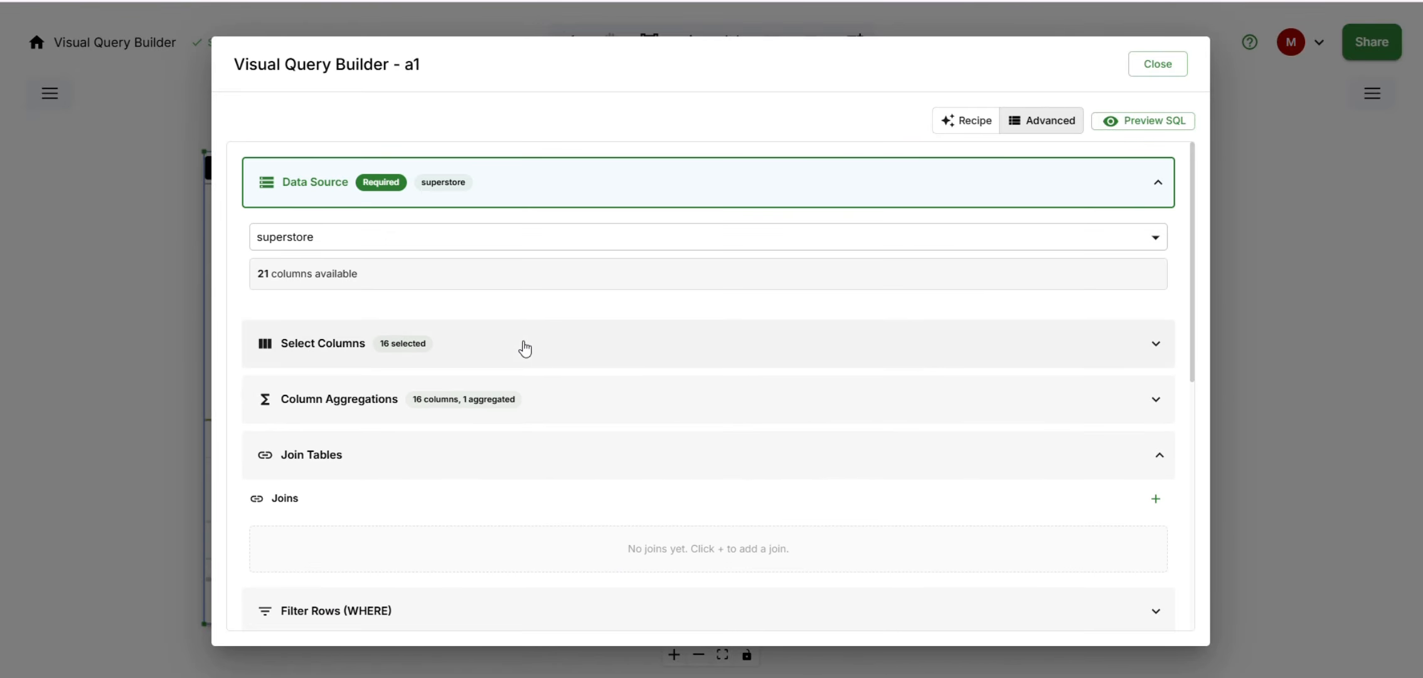
click(550, 397)
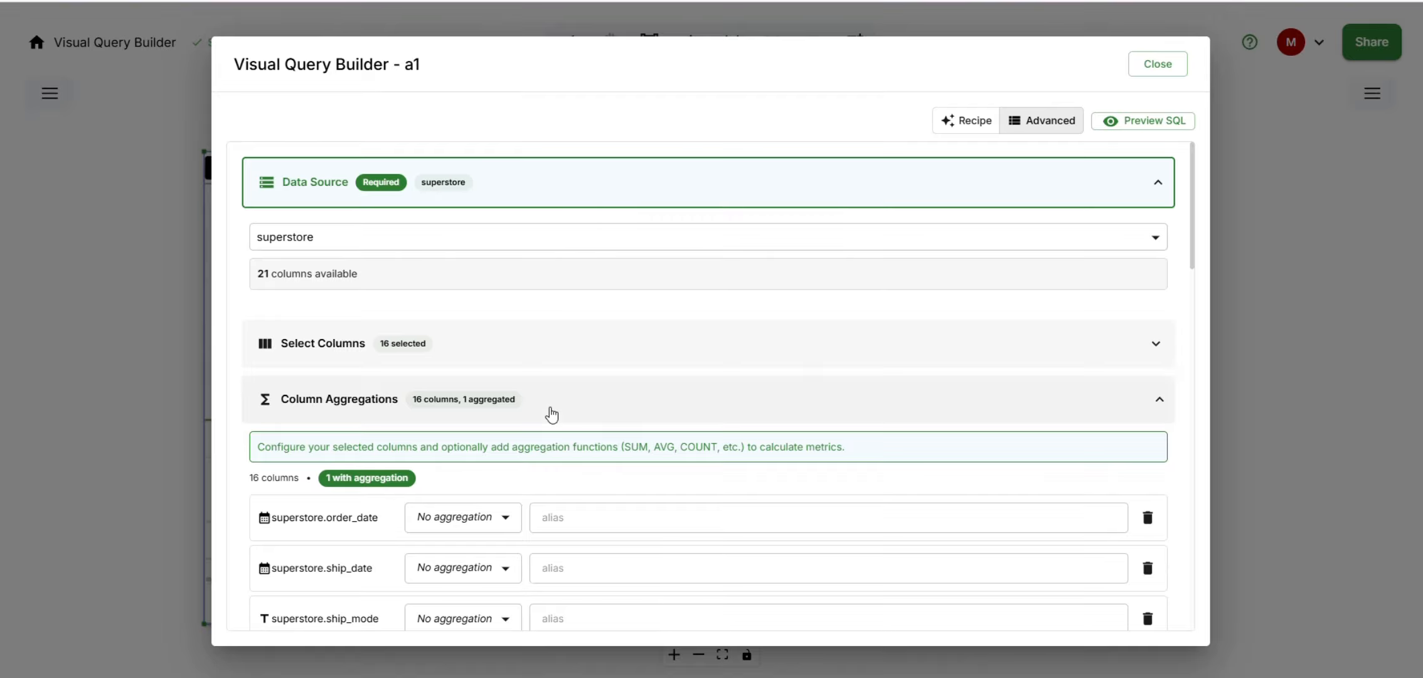
click(552, 413)
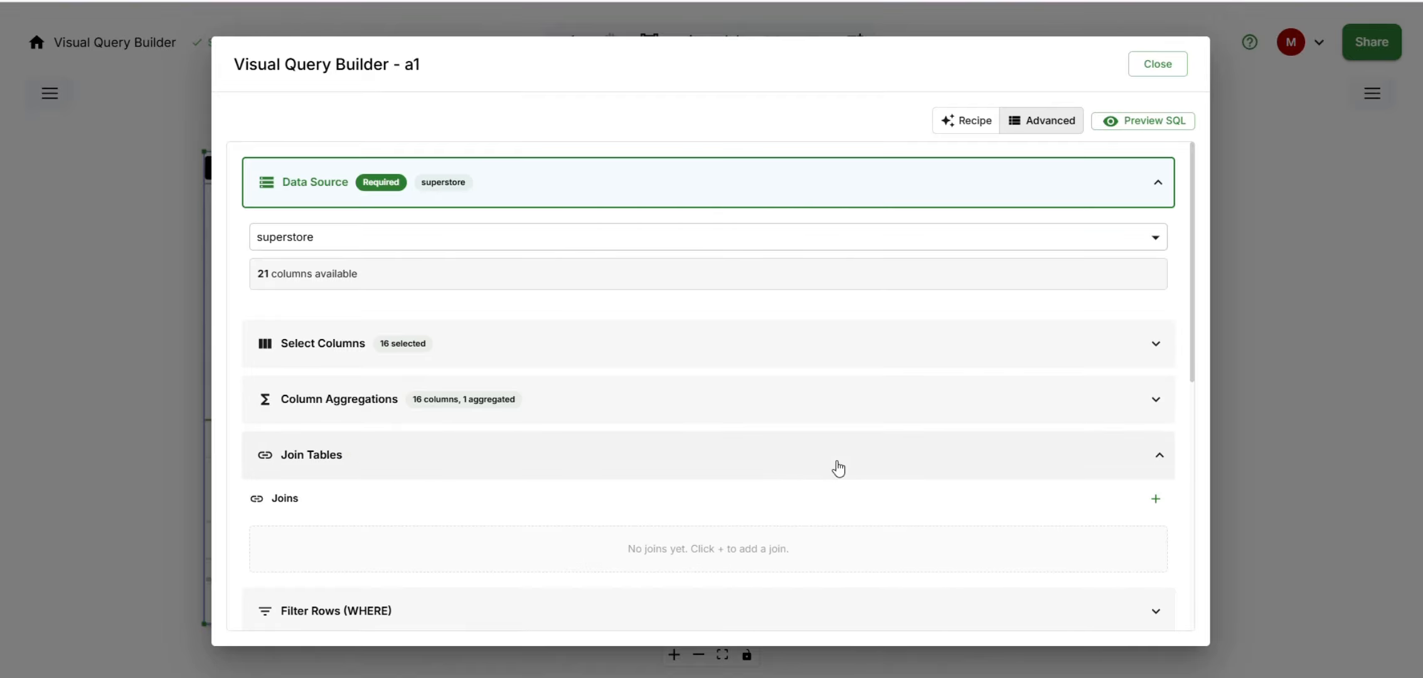
- Check the Filter Rows (WHERE) section and collapse the Join Tables, GROUP BY (Auto-generated) and Sort Results (ORDER BY) sections
click(633, 460)
scroll(627, 471, down, 2)
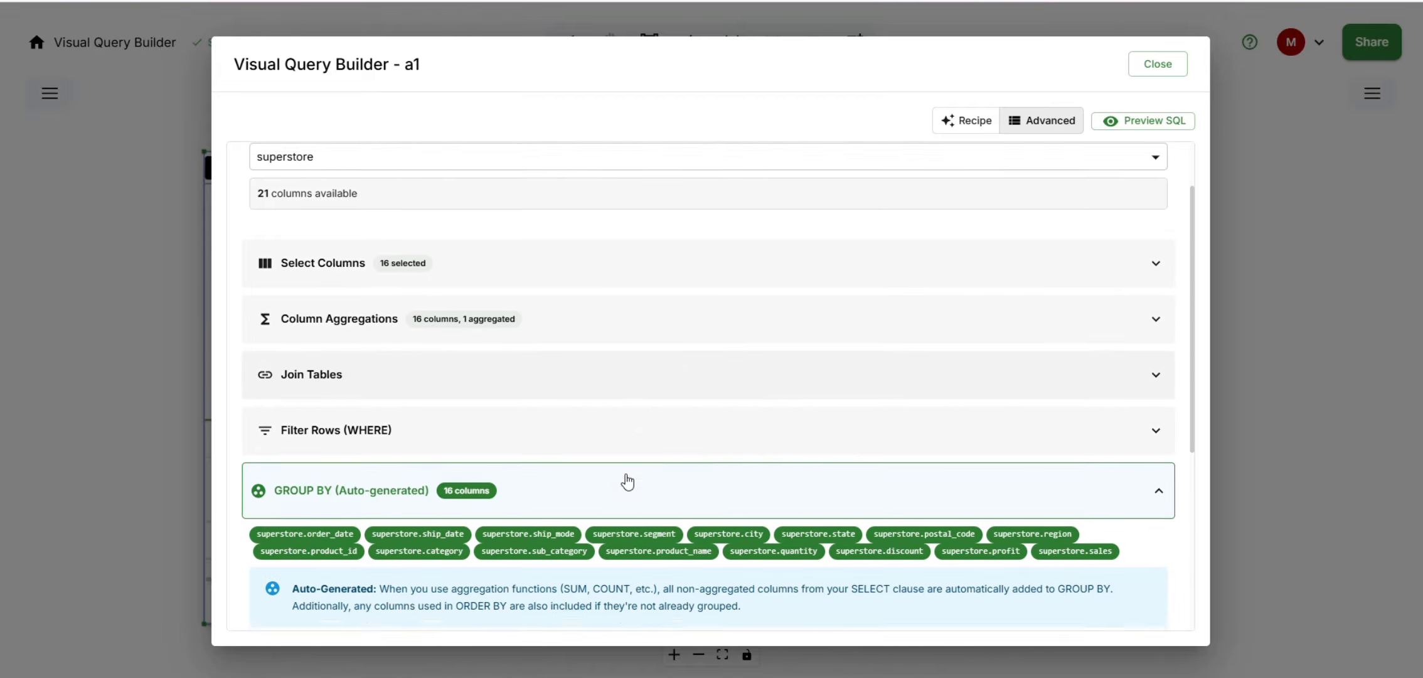
click(608, 421)
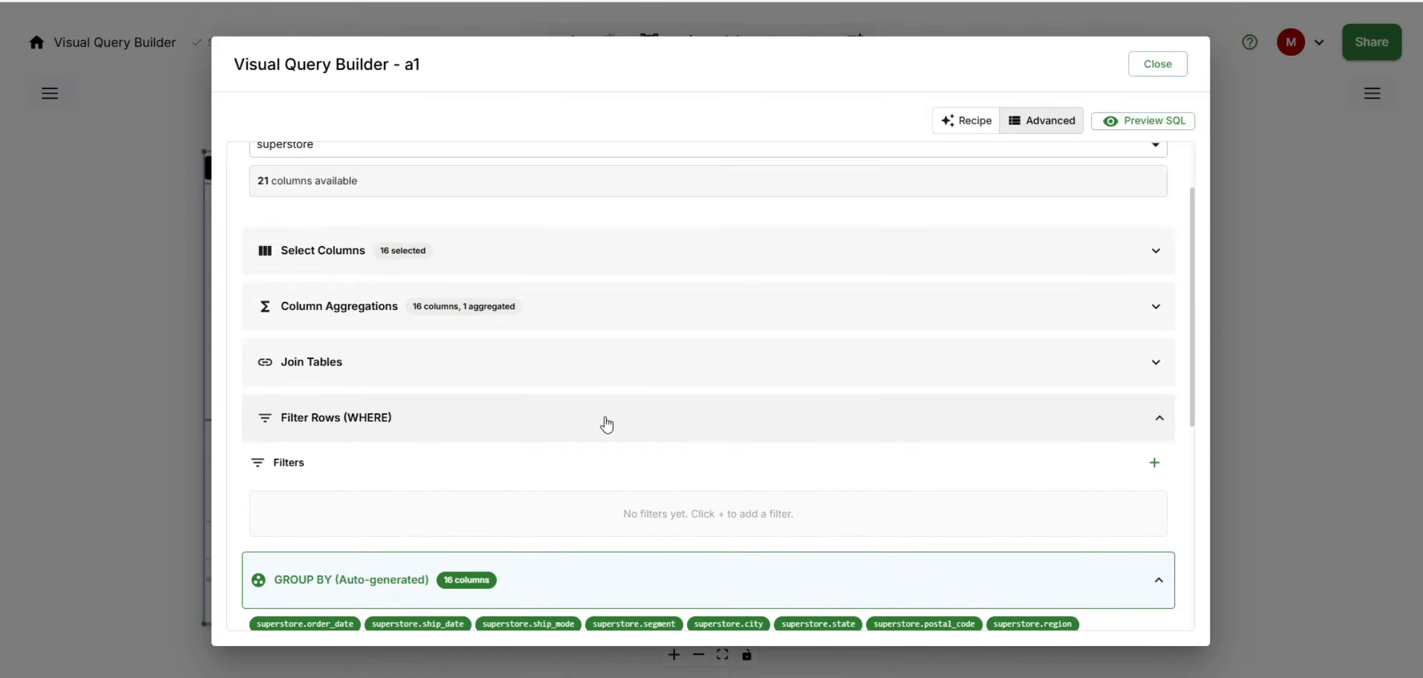
click(606, 425)
scroll(602, 427, down, 3)
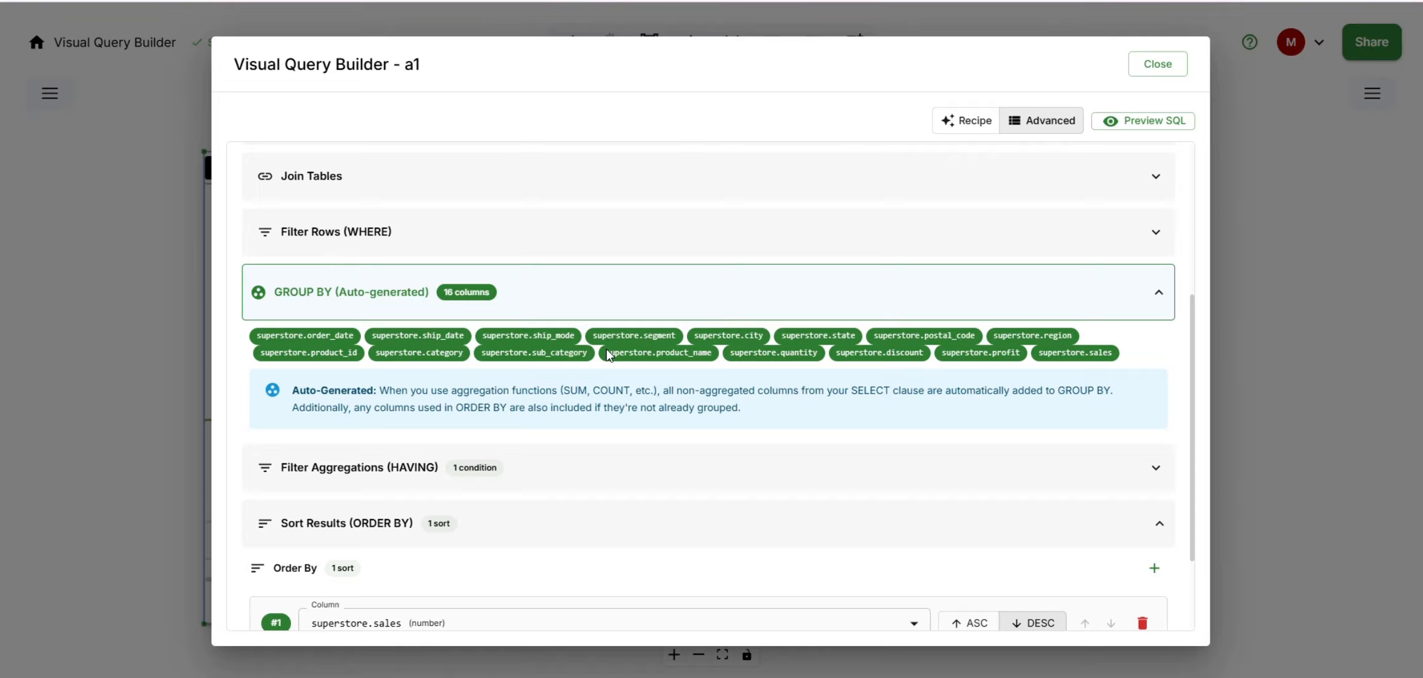
click(618, 313)
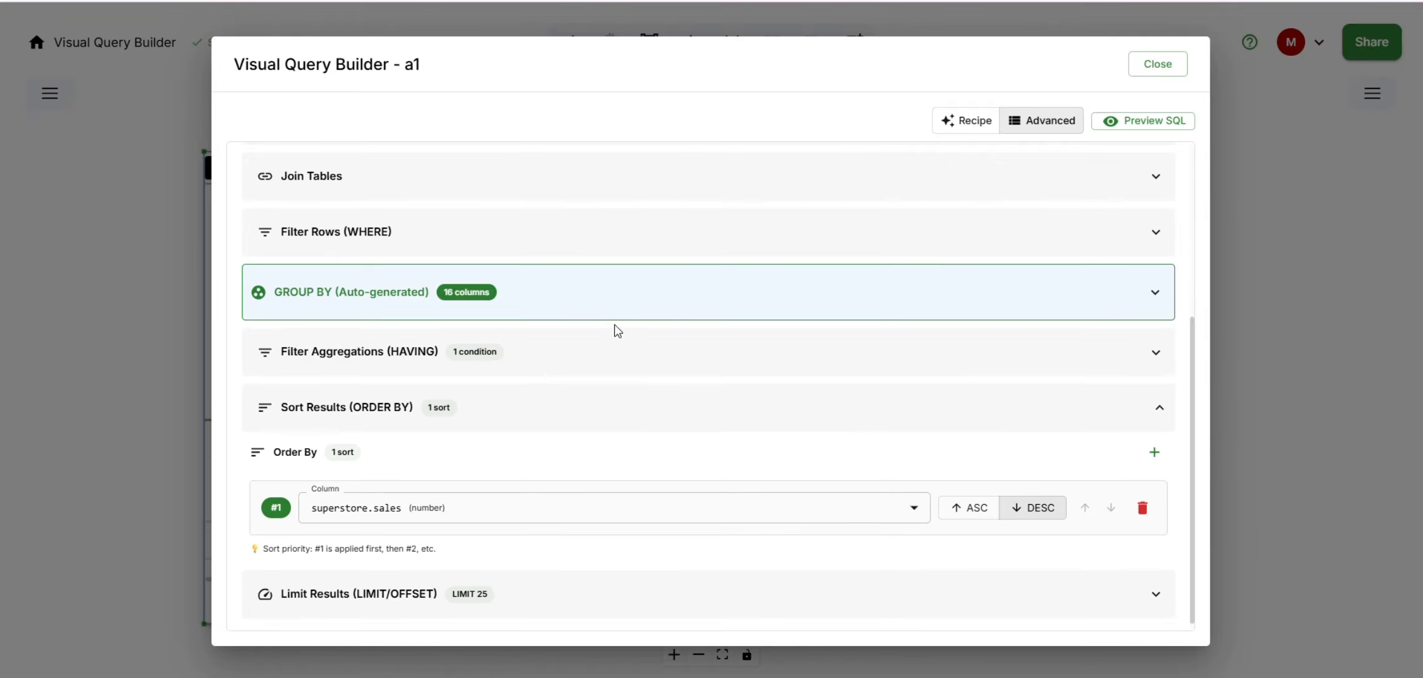
click(601, 406)
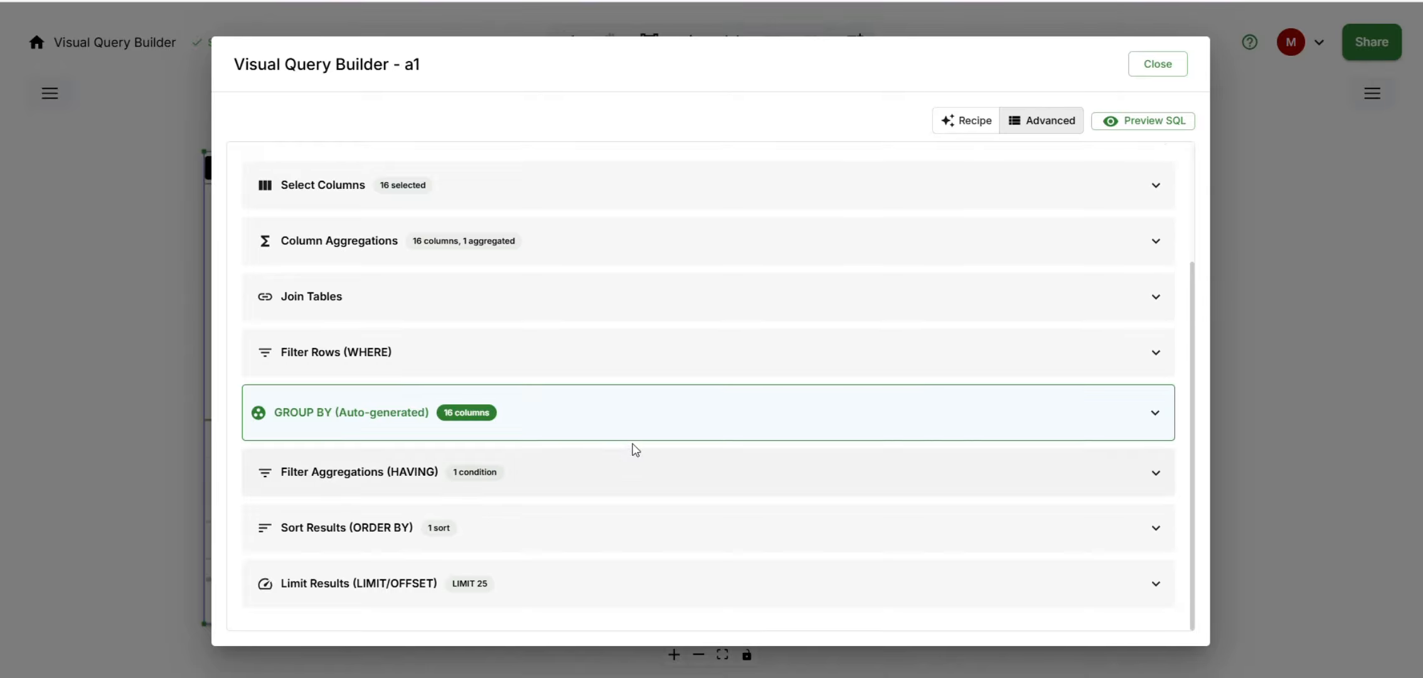
- Look over the list of collapsed sections and check the options inside Join Tables
scroll(632, 440, up, 3)
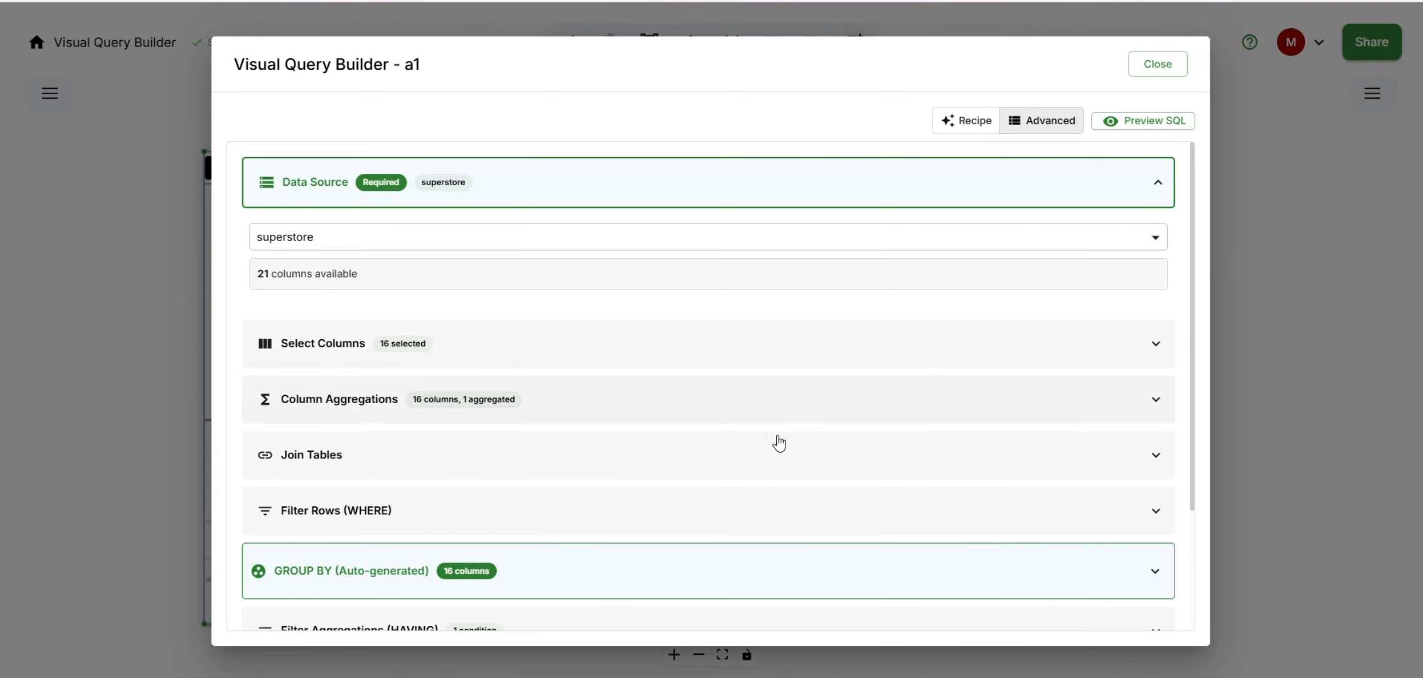
scroll(759, 481, down, 3)
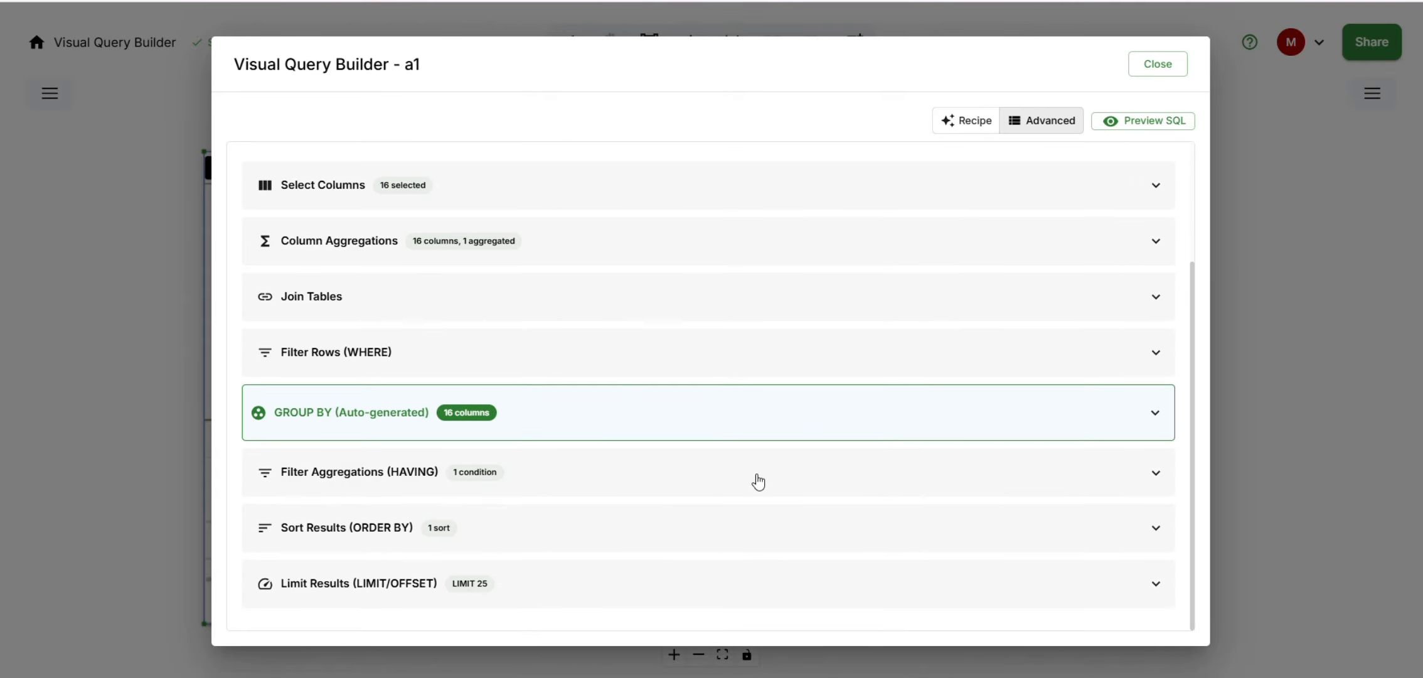
click(532, 305)
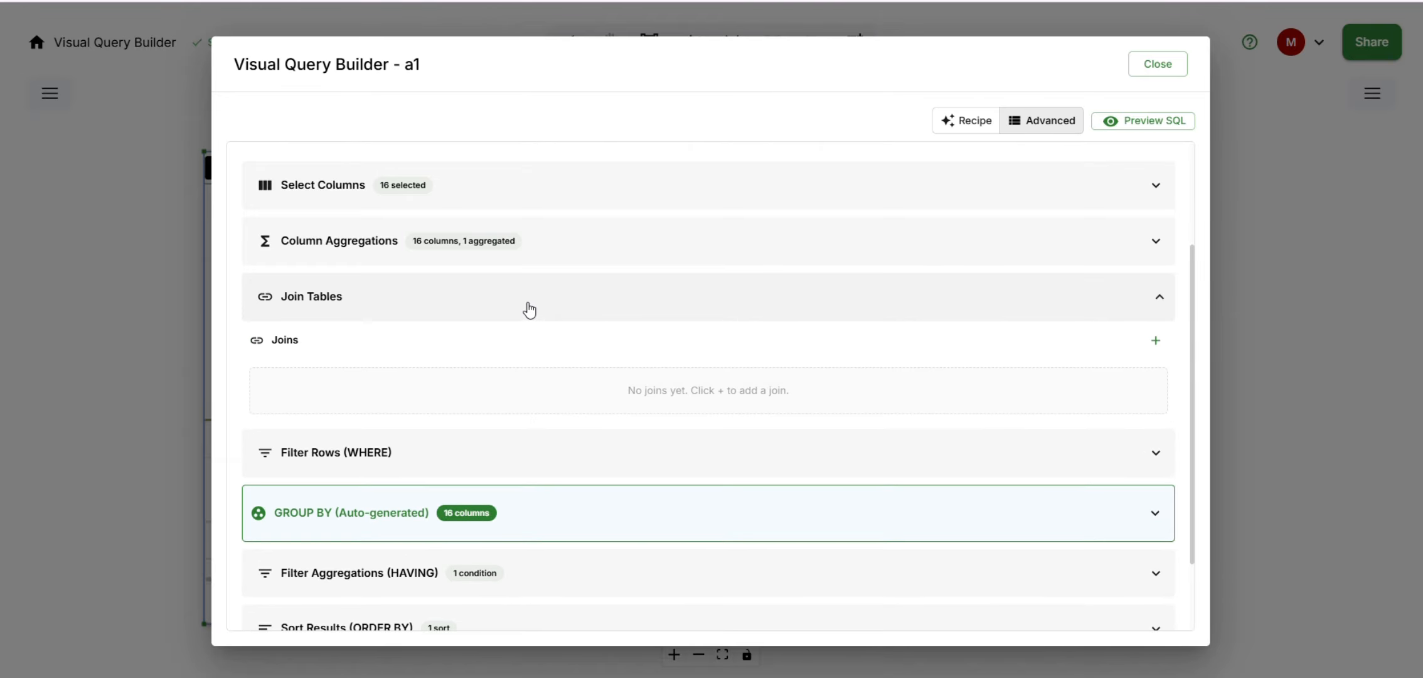
click(866, 304)
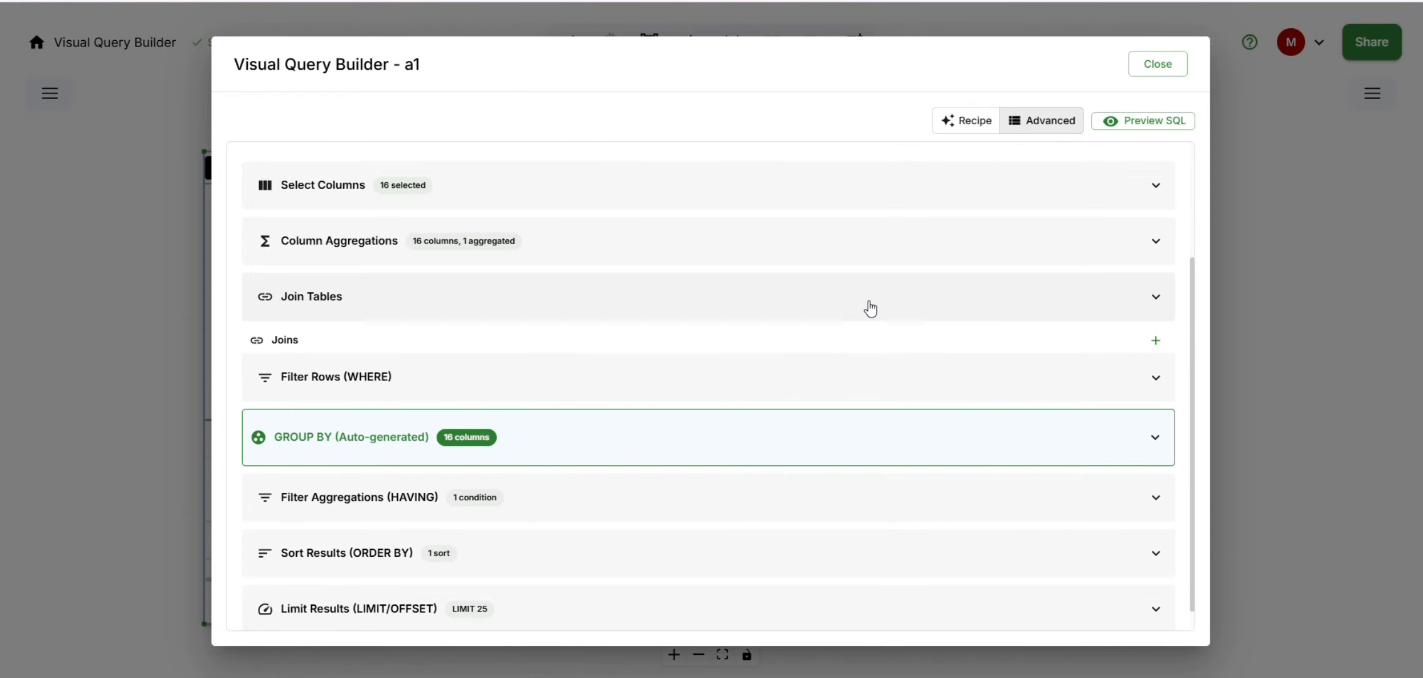
- Preview the generated SQL and read through its SELECT, GROUP BY, HAVING, ORDER BY and LIMIT clauses
click(1153, 123)
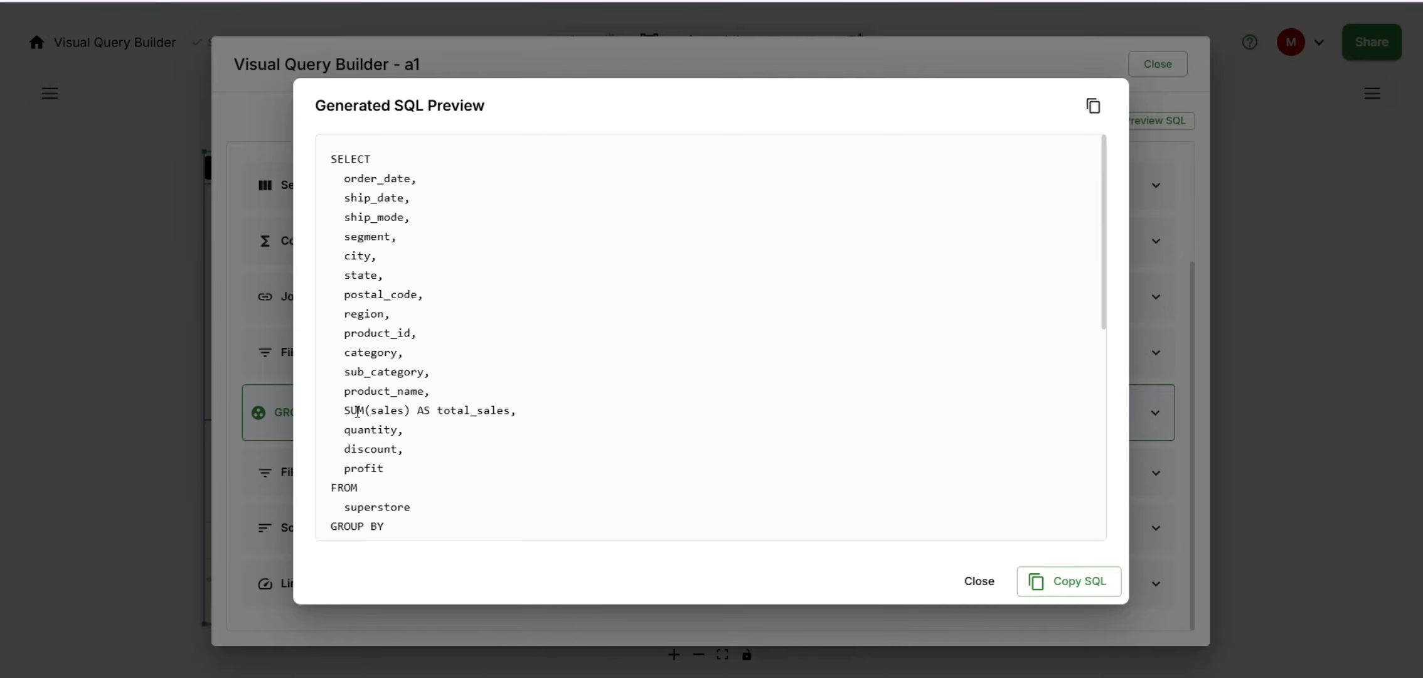
scroll(475, 437, down, 7)
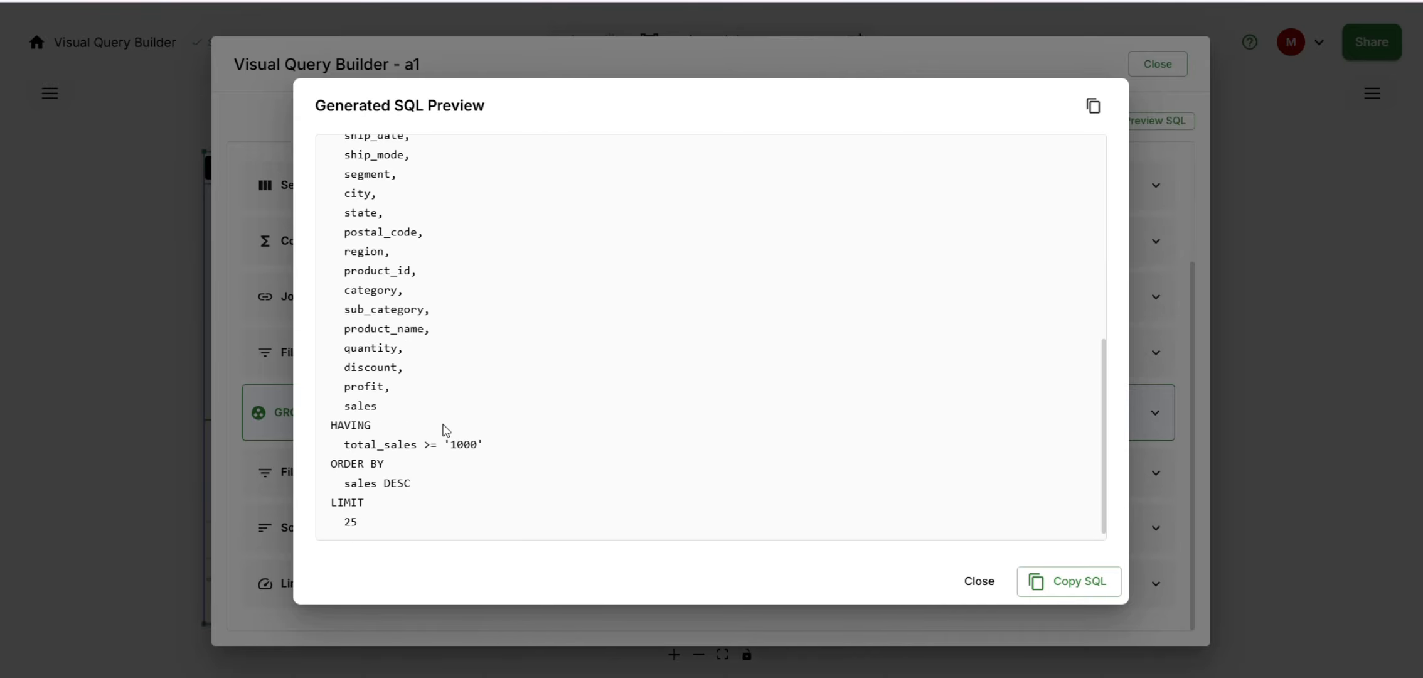
scroll(416, 318, up, 3)
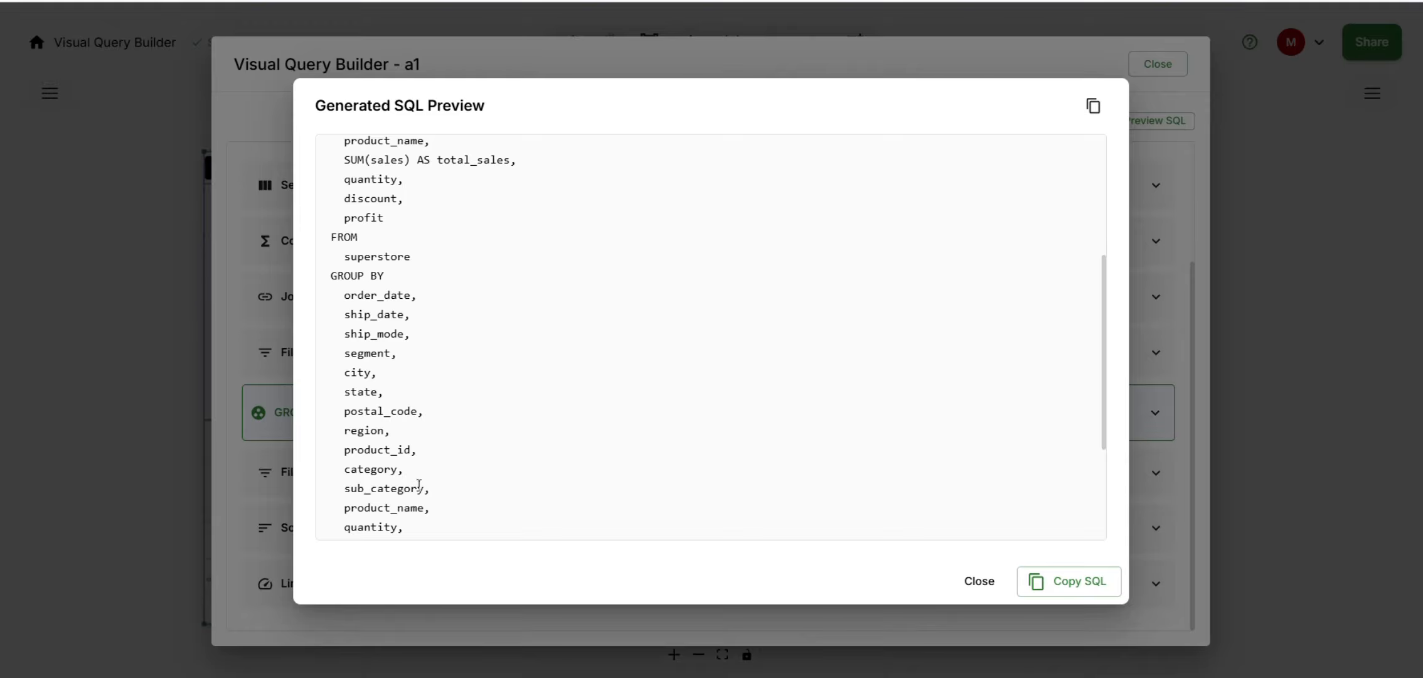
scroll(419, 484, down, 3)
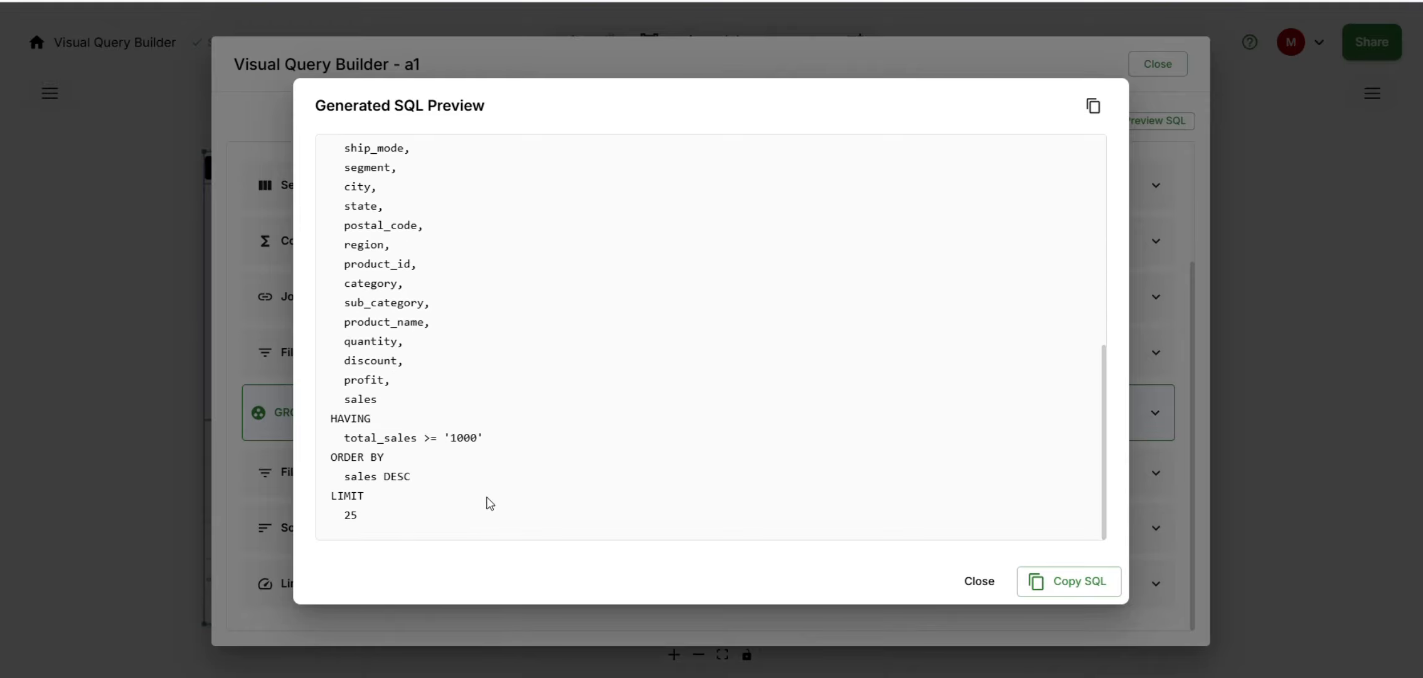
- Copy the generated SQL, then close the preview and the expanded query builder
click(1069, 586)
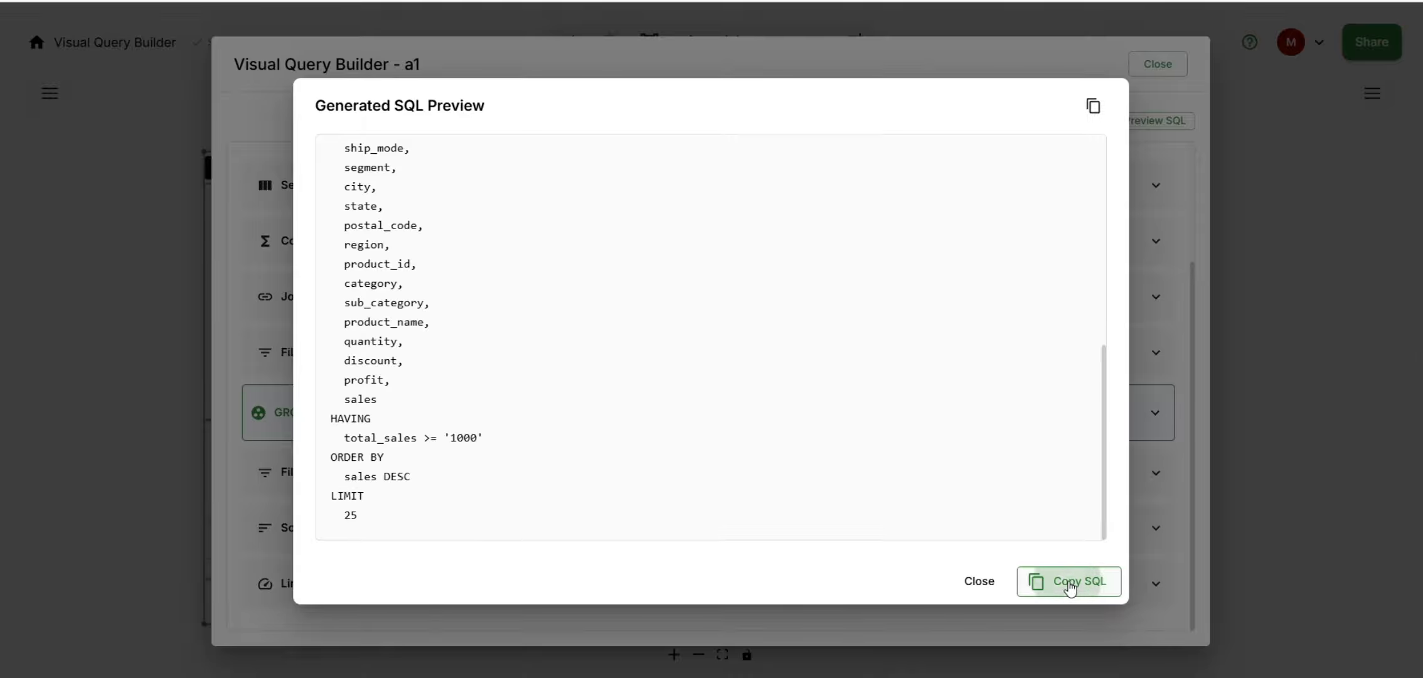
click(970, 583)
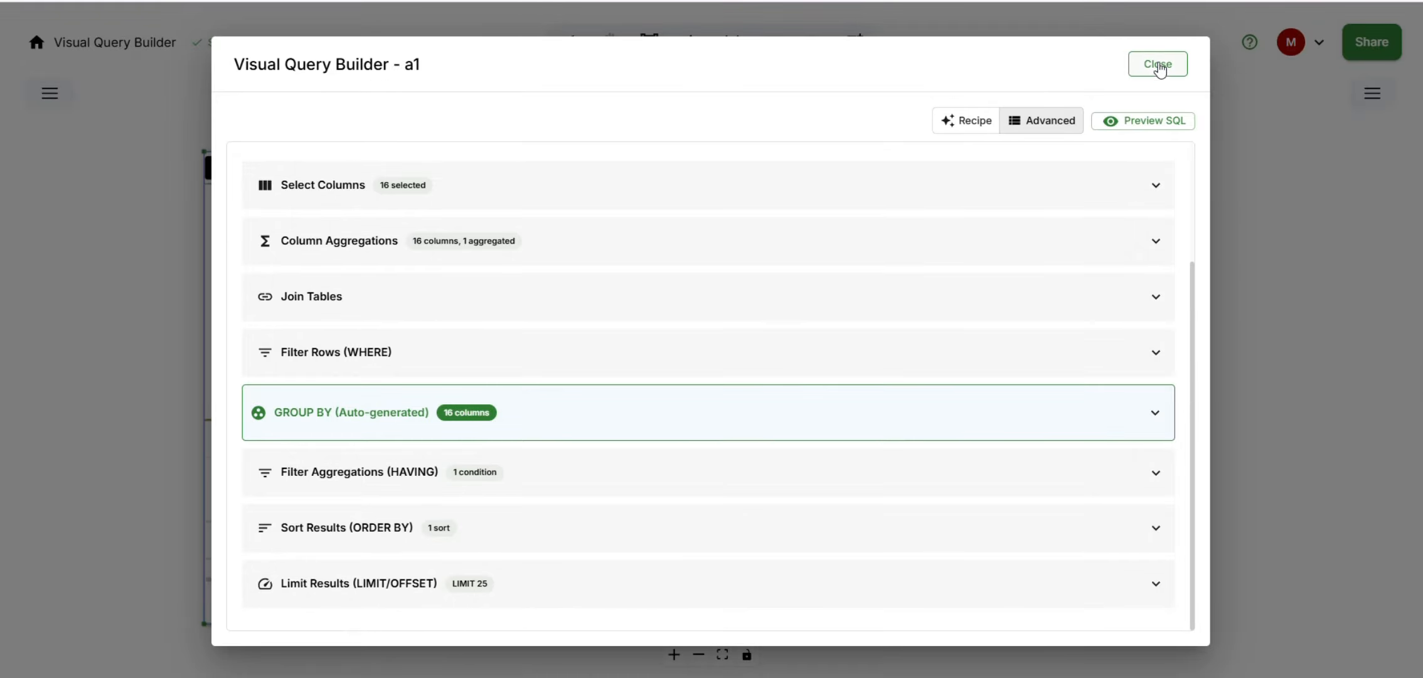
click(1158, 65)
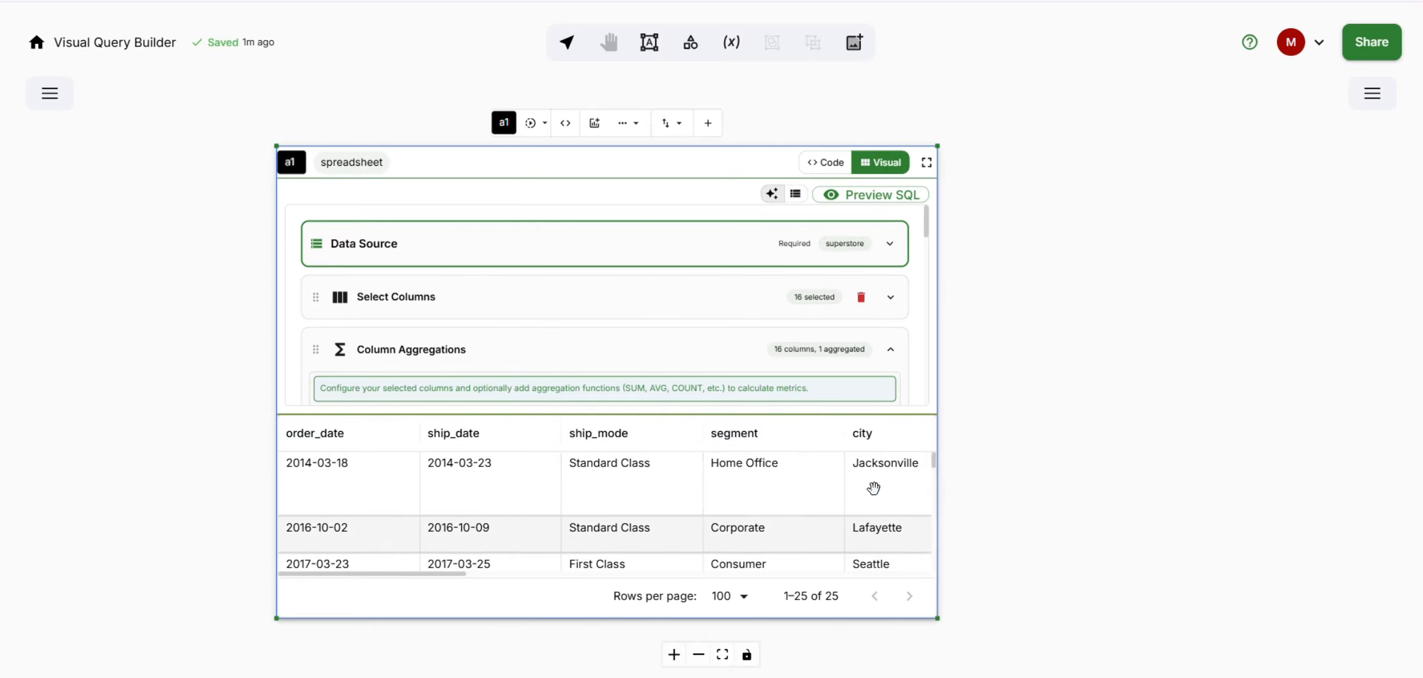
- Switch frame a1 to Code mode and run its SELECT * FROM superstore query
click(829, 162)
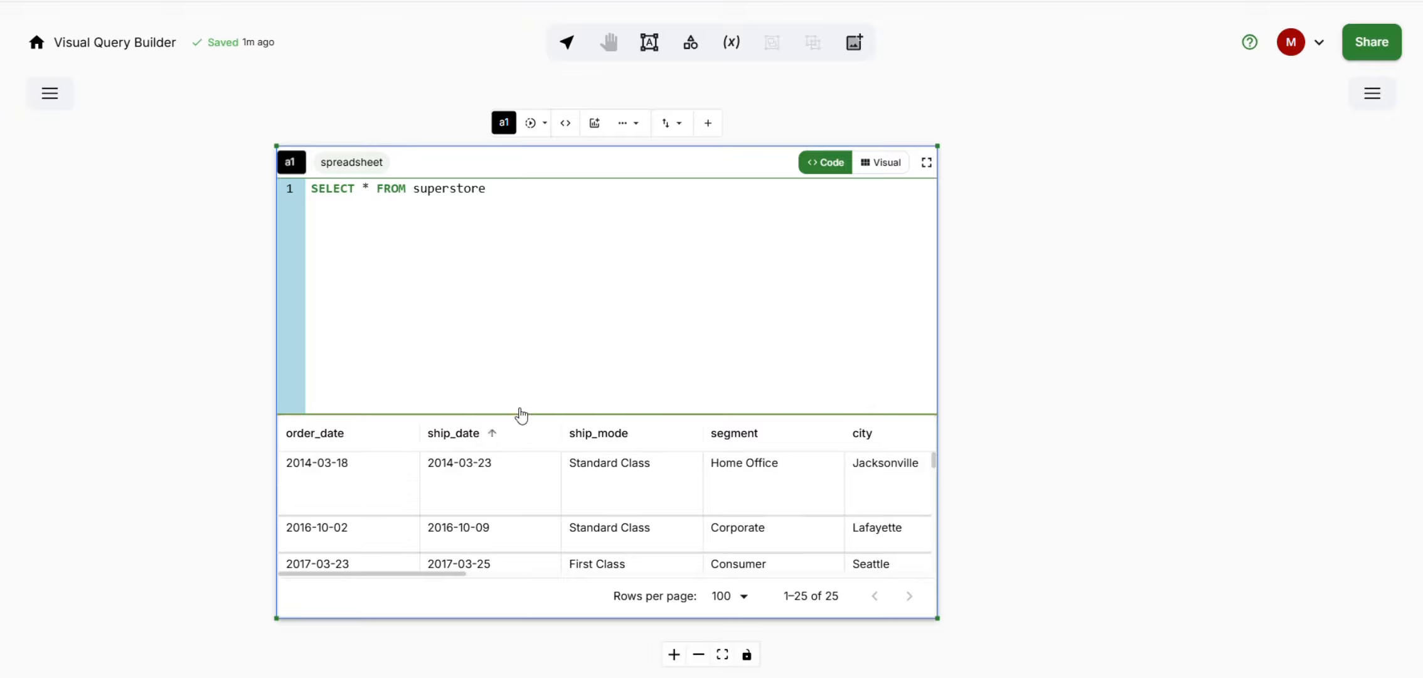
click(531, 124)
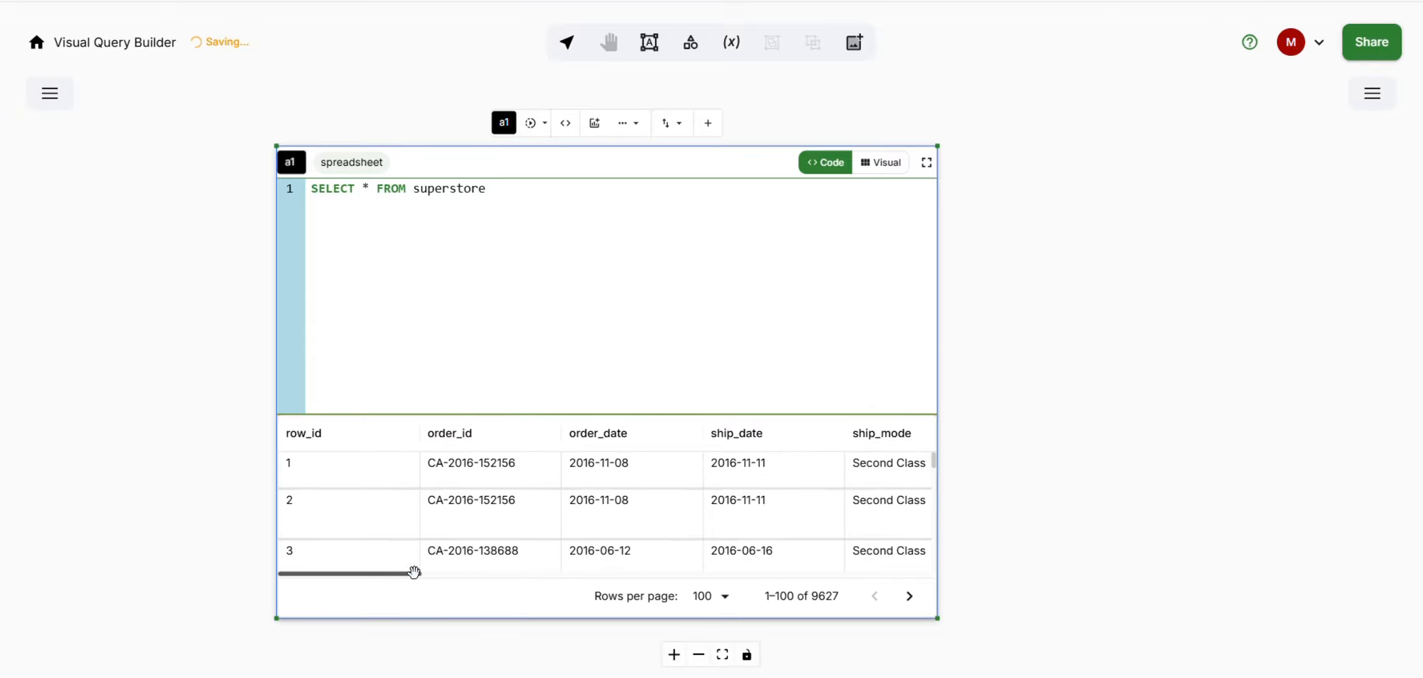
drag(413, 572, 270, 540)
- Return frame a1 to Visual mode and run the visually built query again
click(880, 163)
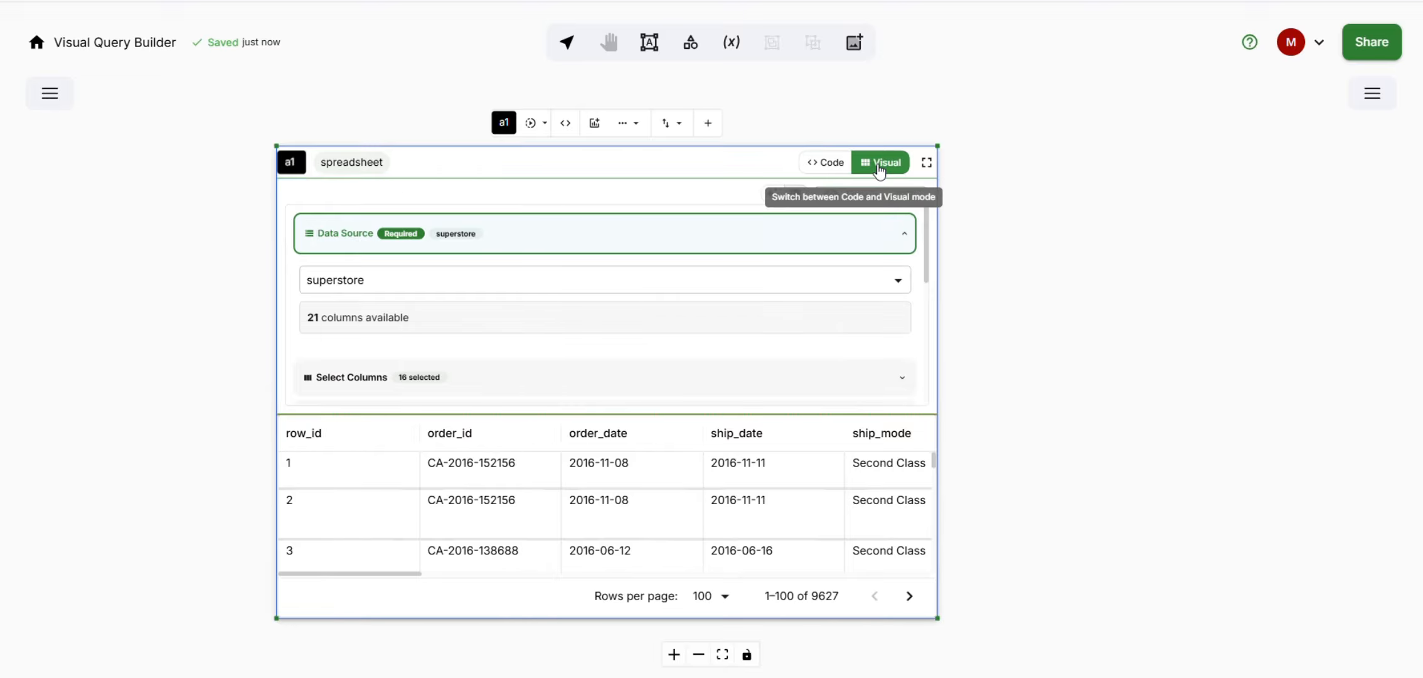
click(530, 124)
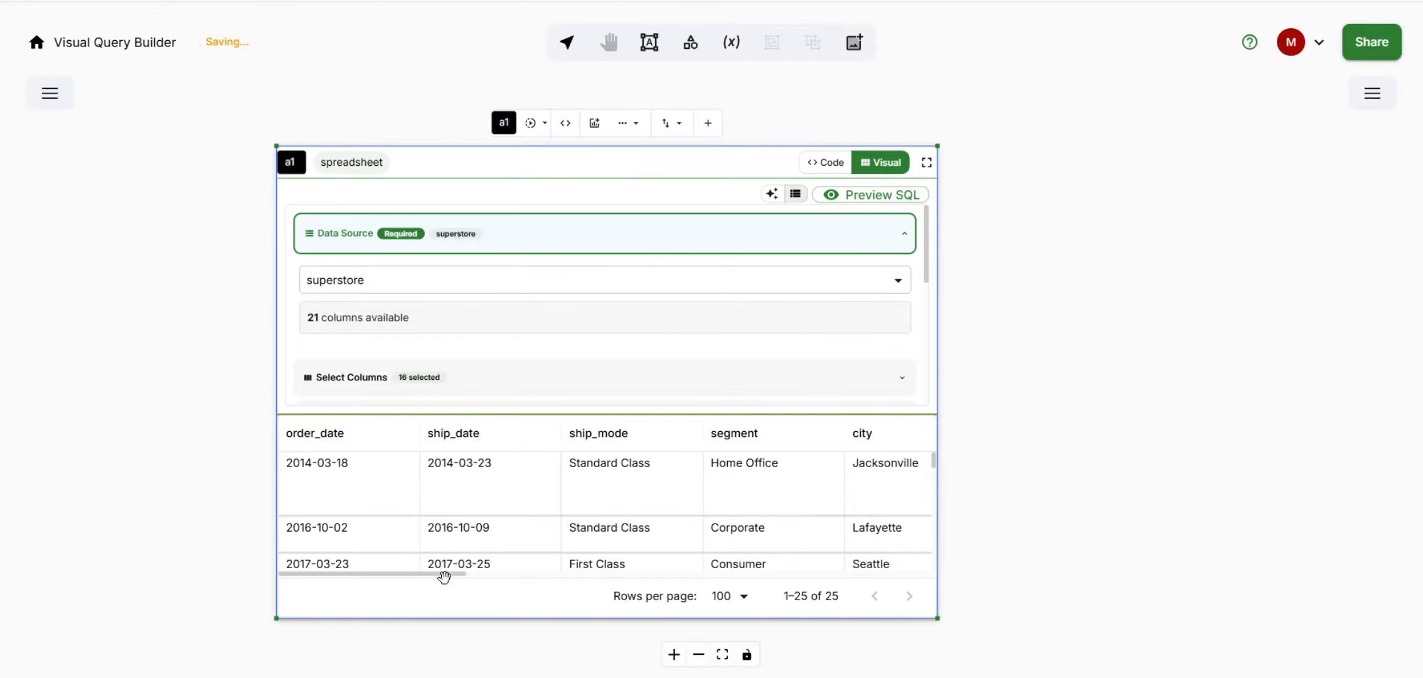
drag(445, 574, 378, 571)
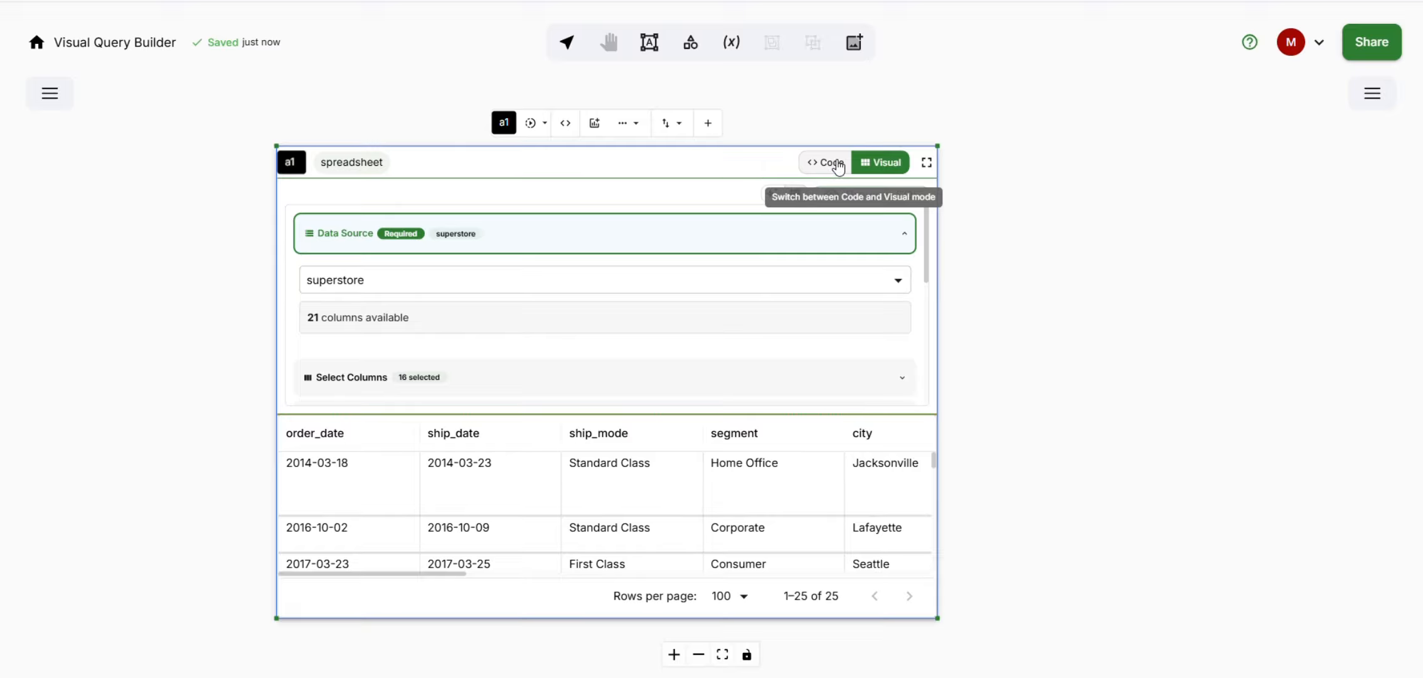
- Replace the SELECT * FROM superstore code in frame a1 with the copied SQL, run it and check the result columns
click(836, 164)
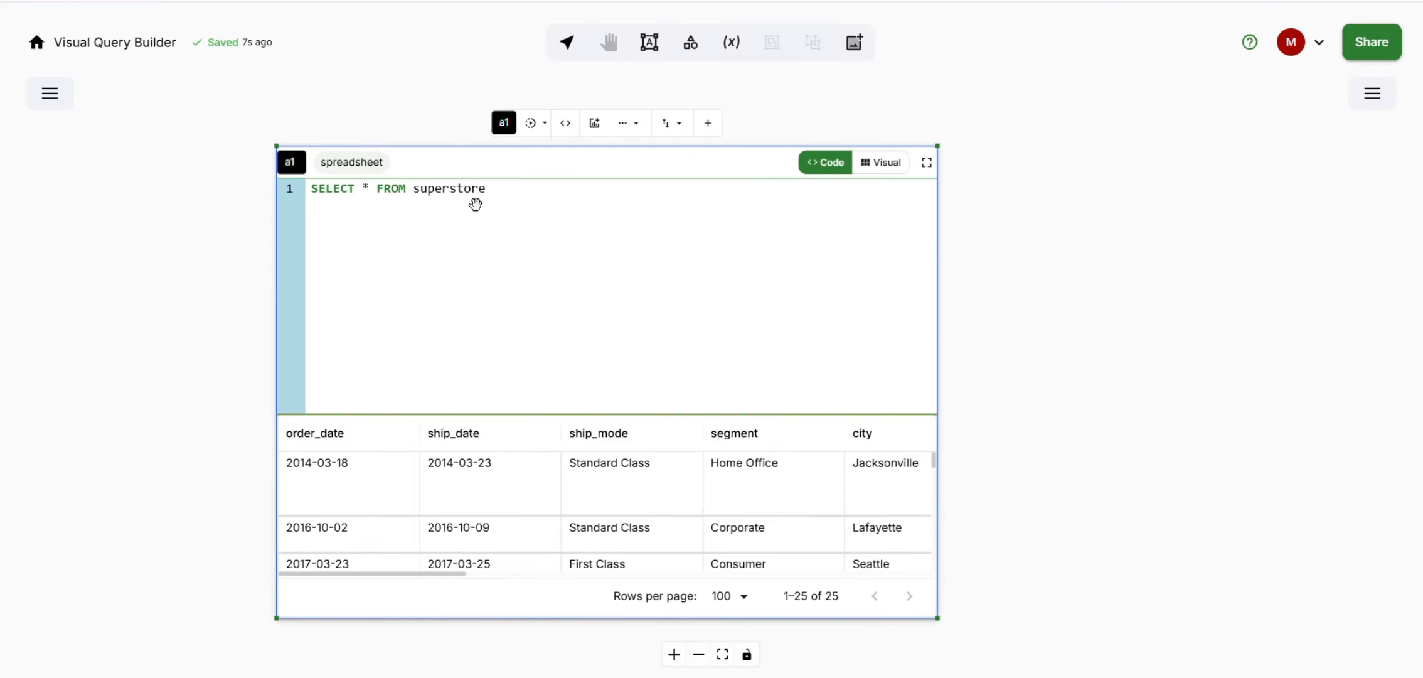
triple_click(471, 196)
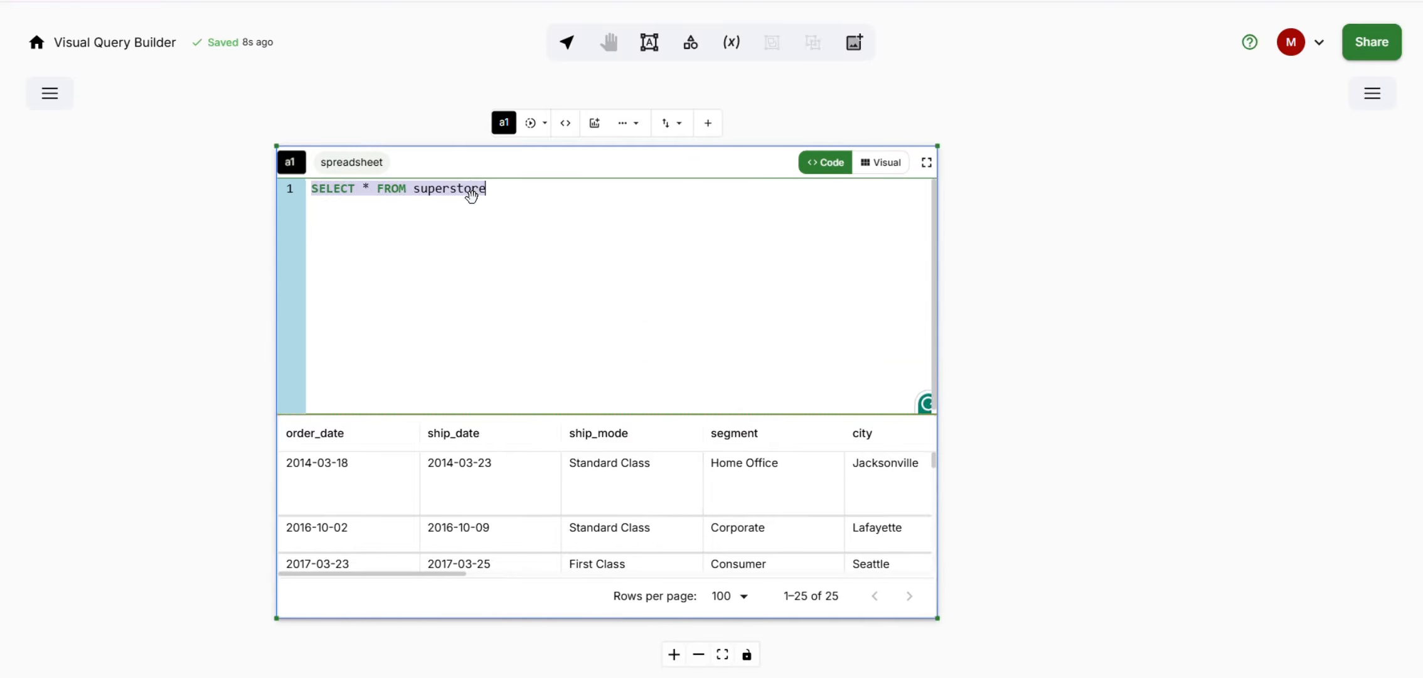
key(ctrl+v)
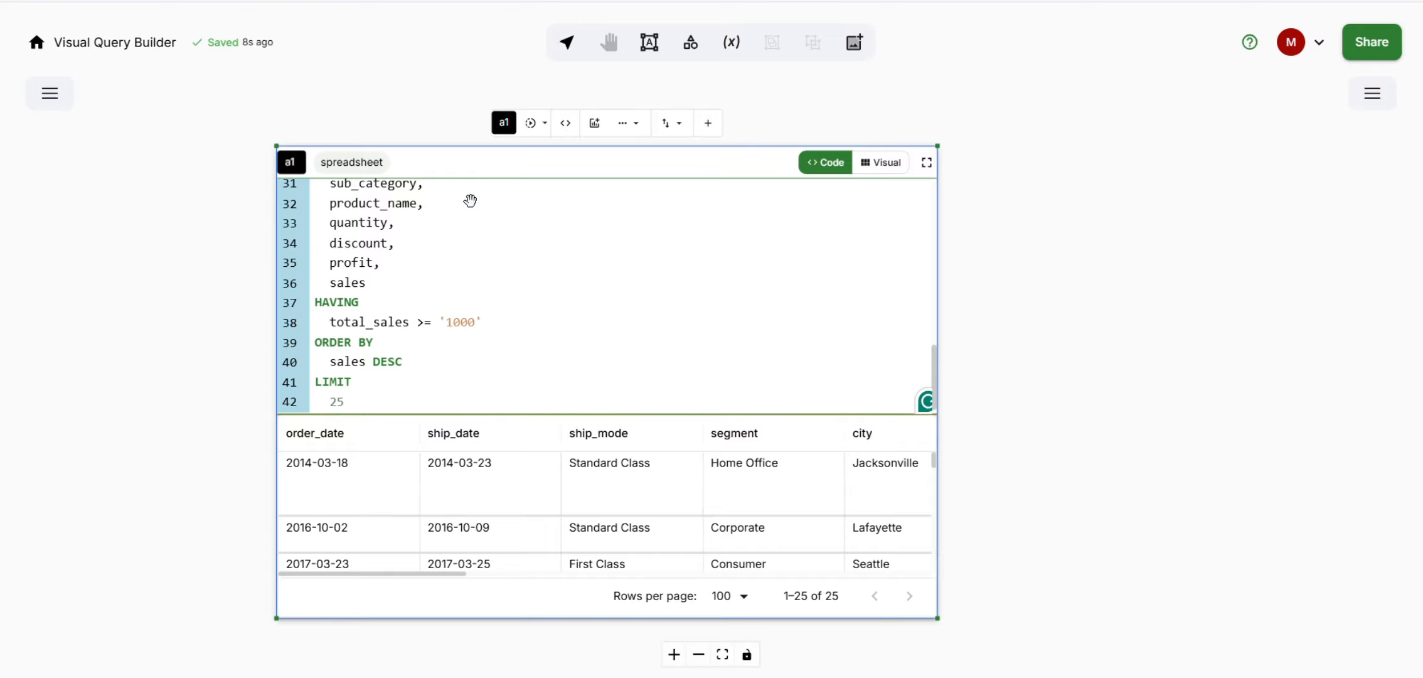
scroll(478, 309, up, 10)
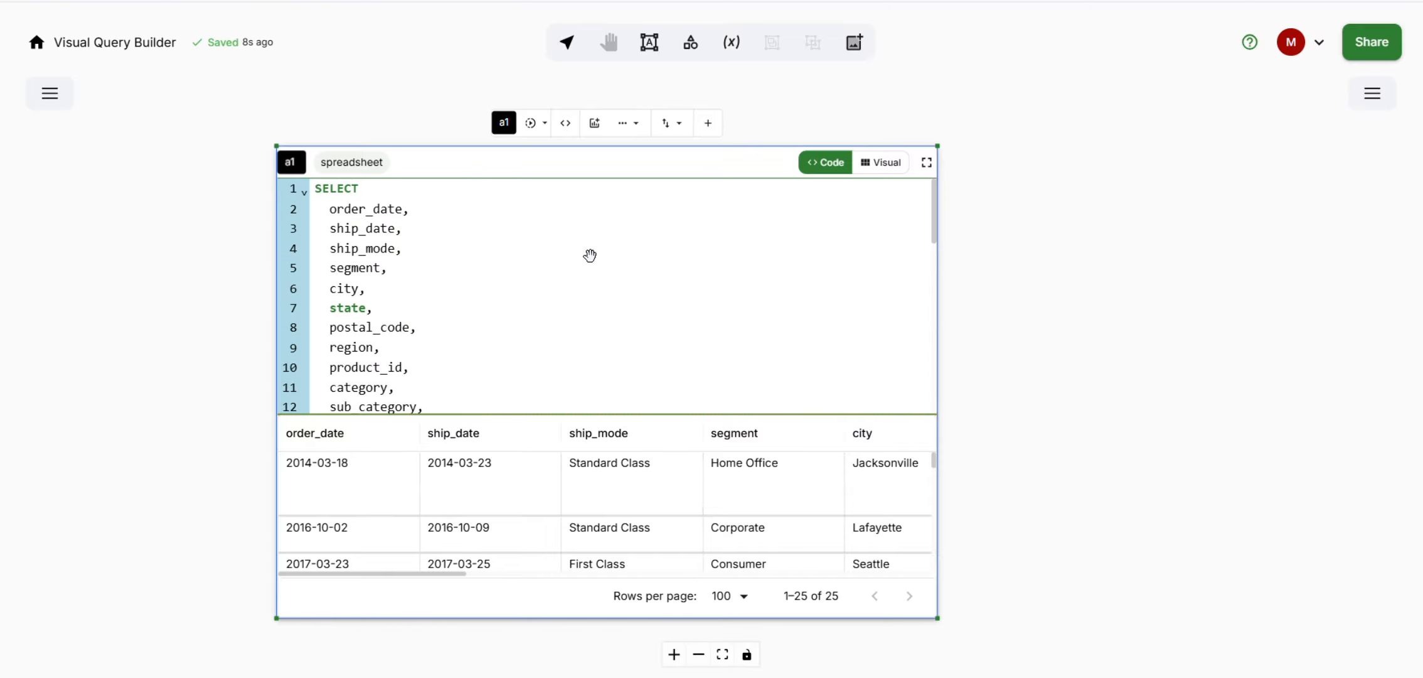
click(529, 122)
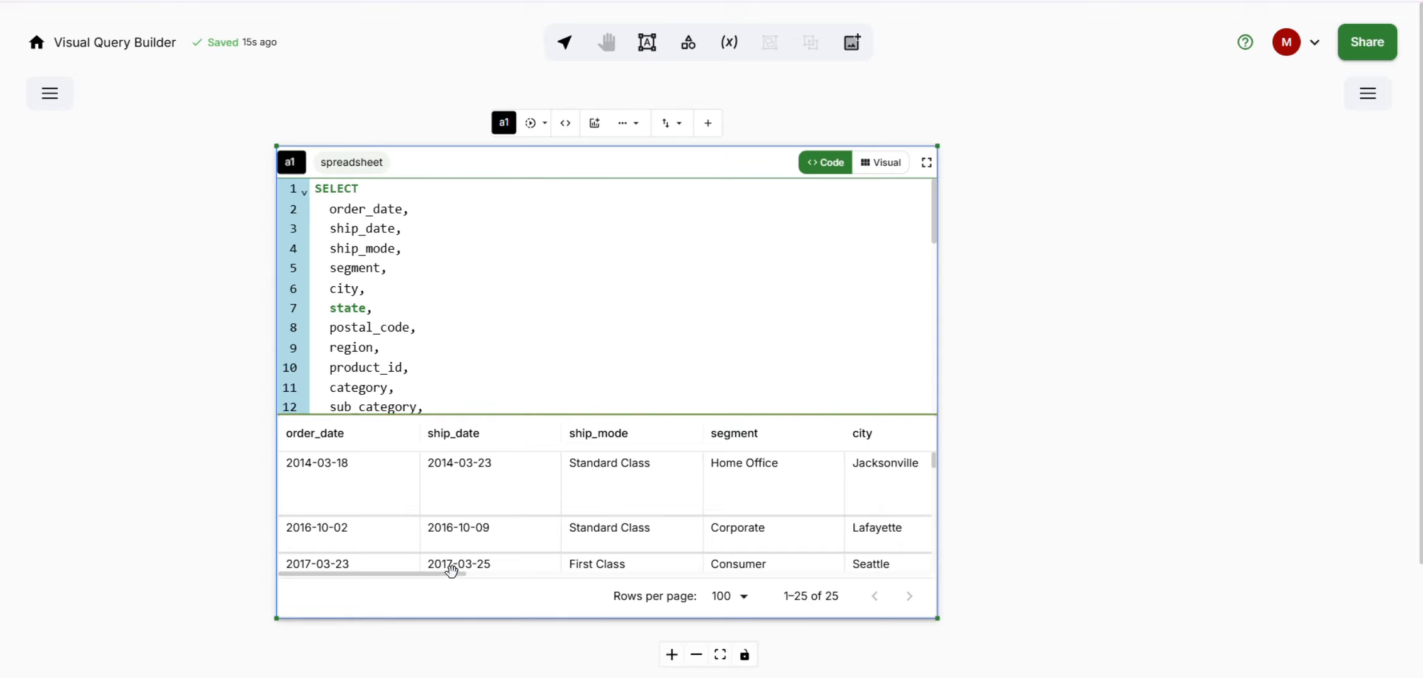
drag(438, 574, 520, 574)
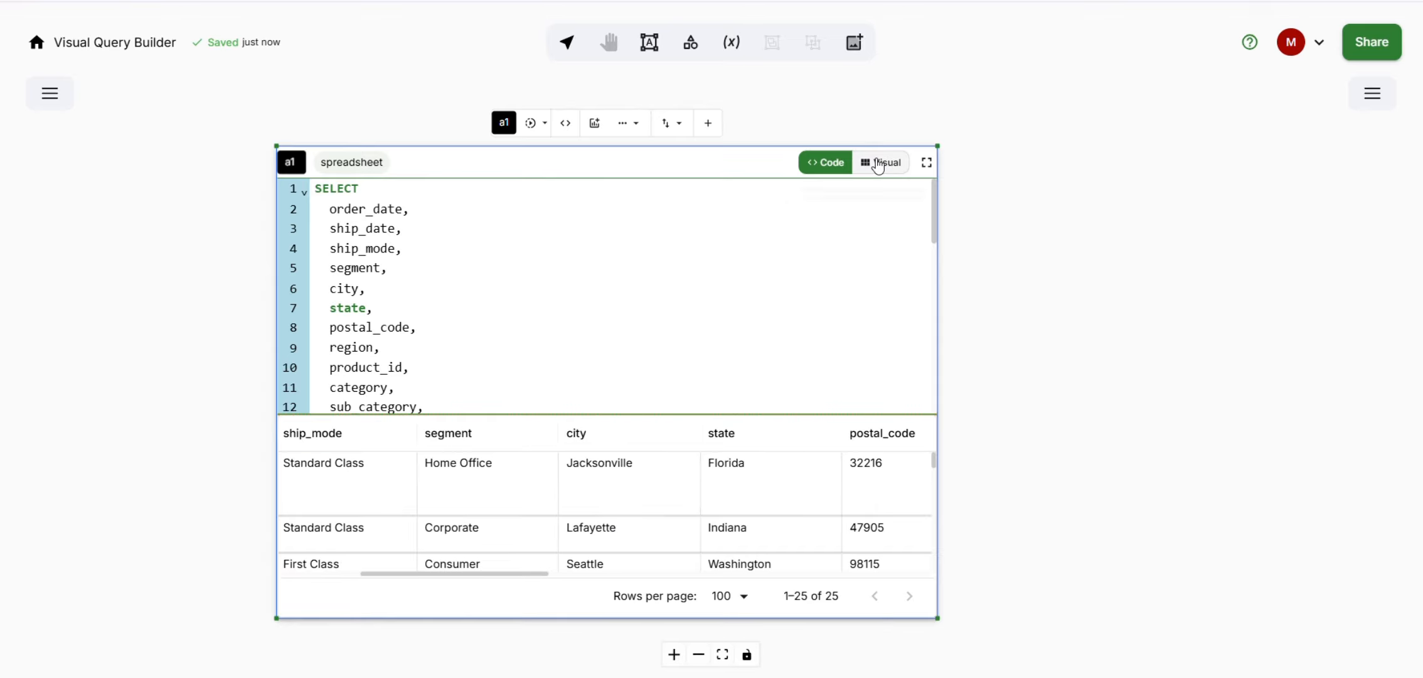
- Compare the sections in frame a1's Visual mode with the clauses of its SQL code, ending in Visual mode
click(878, 164)
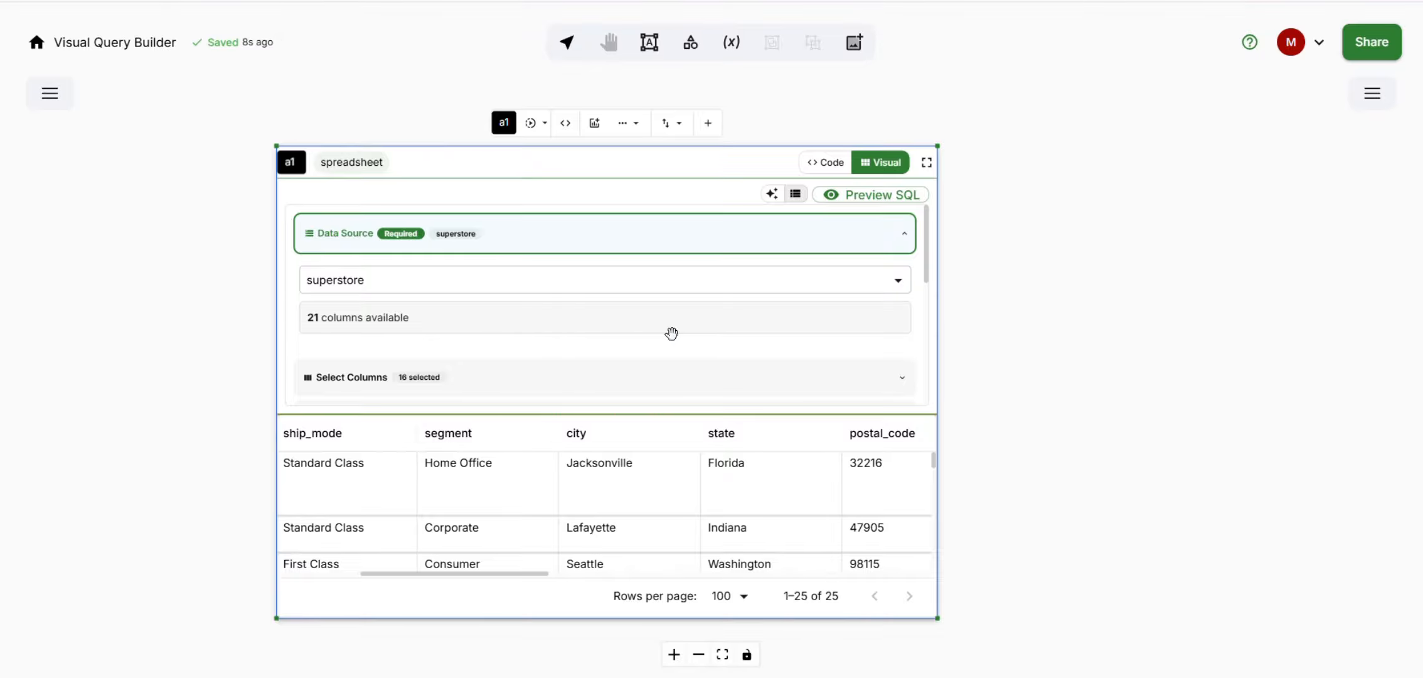
scroll(658, 336, down, 5)
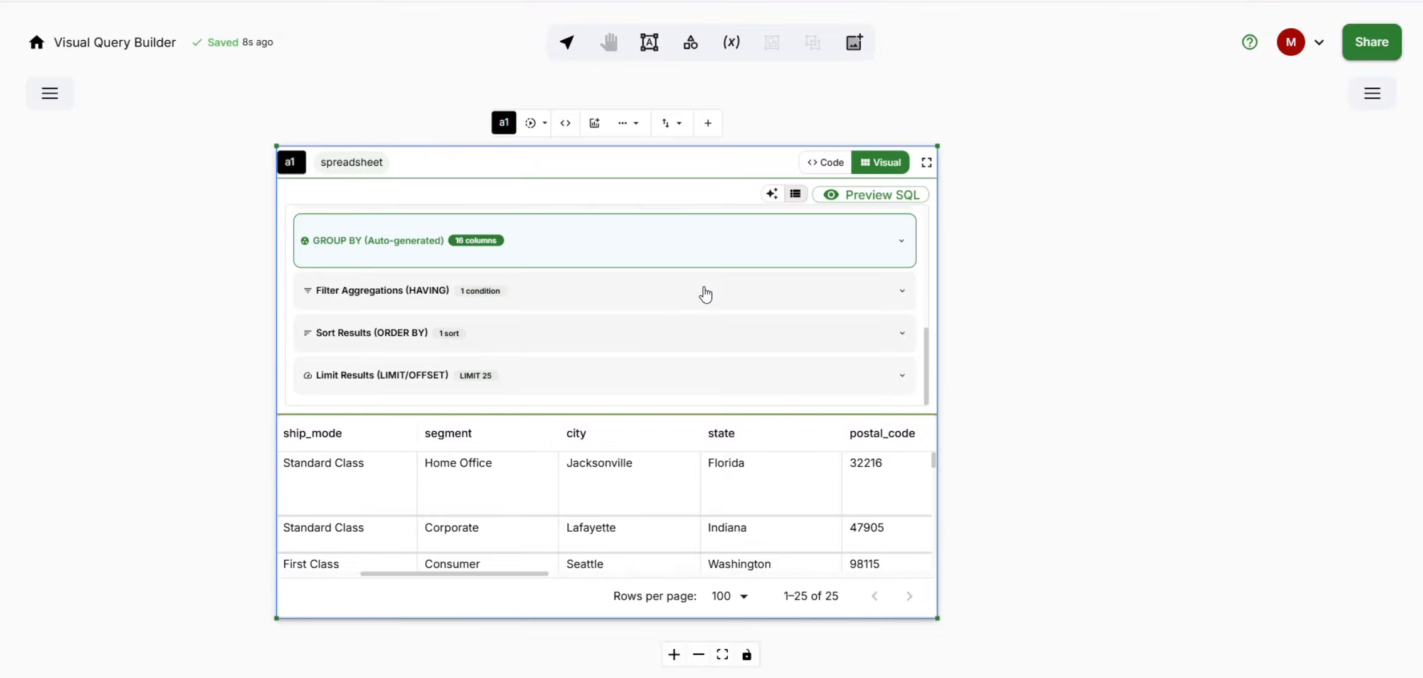
click(826, 163)
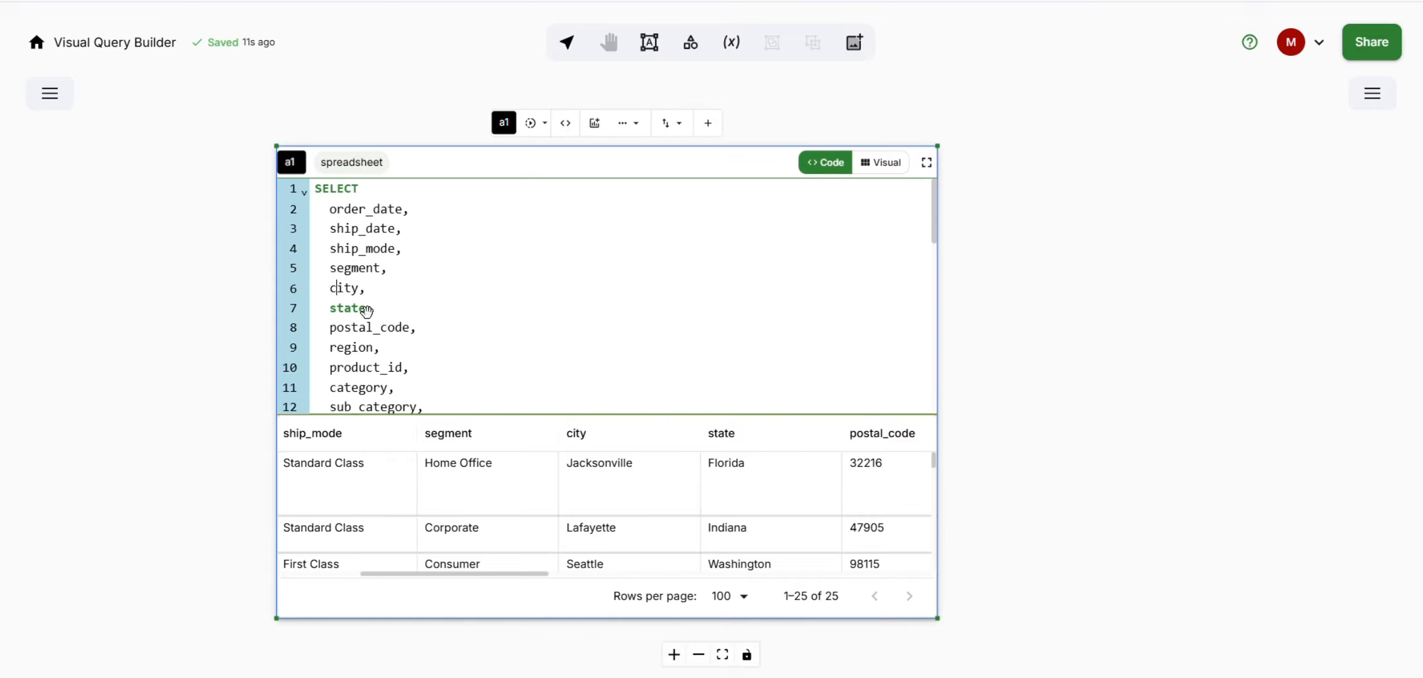
scroll(367, 310, down, 10)
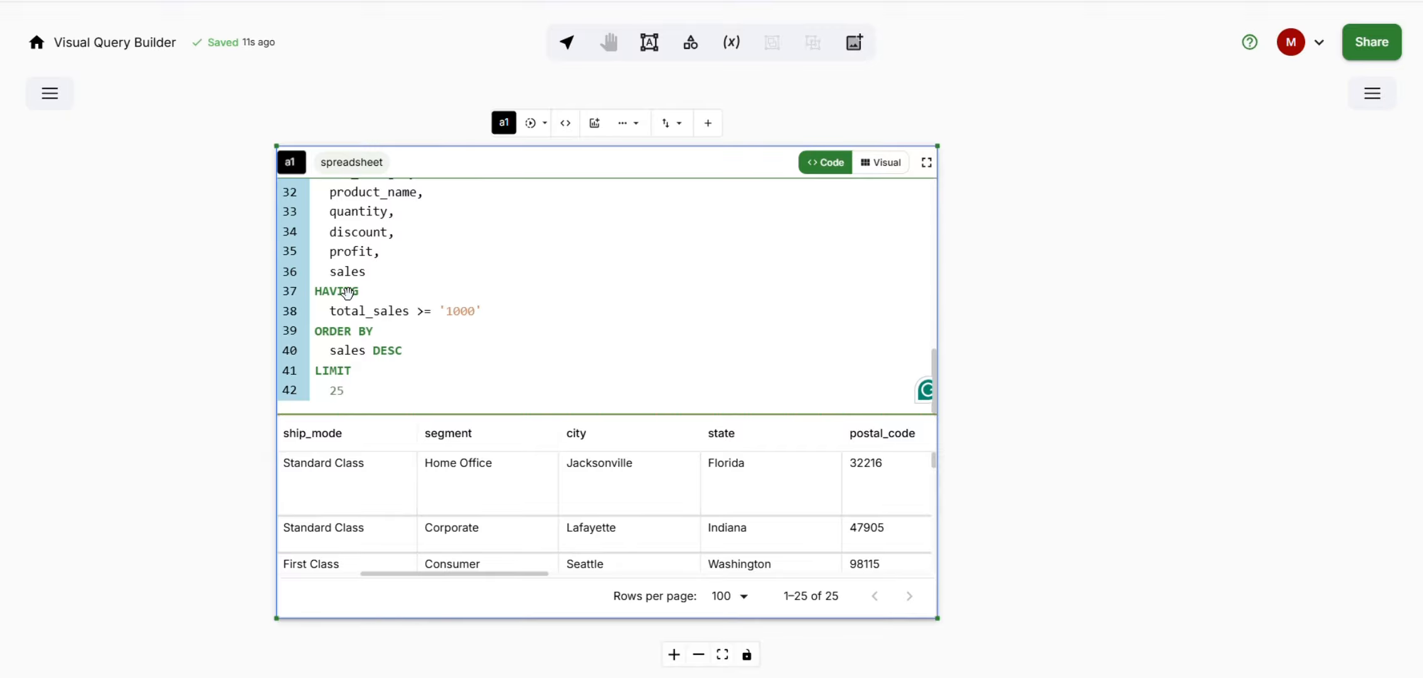
scroll(347, 293, up, 10)
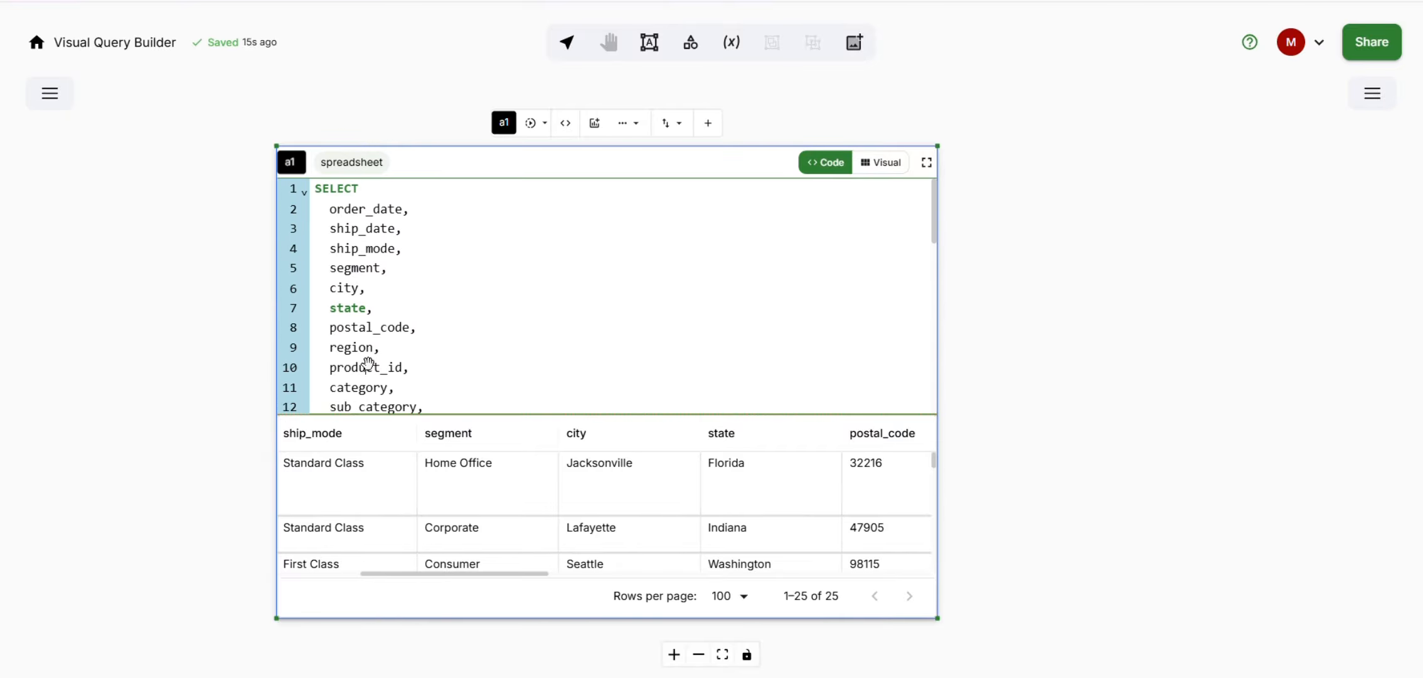
scroll(369, 362, down, 10)
scroll(352, 326, up, 10)
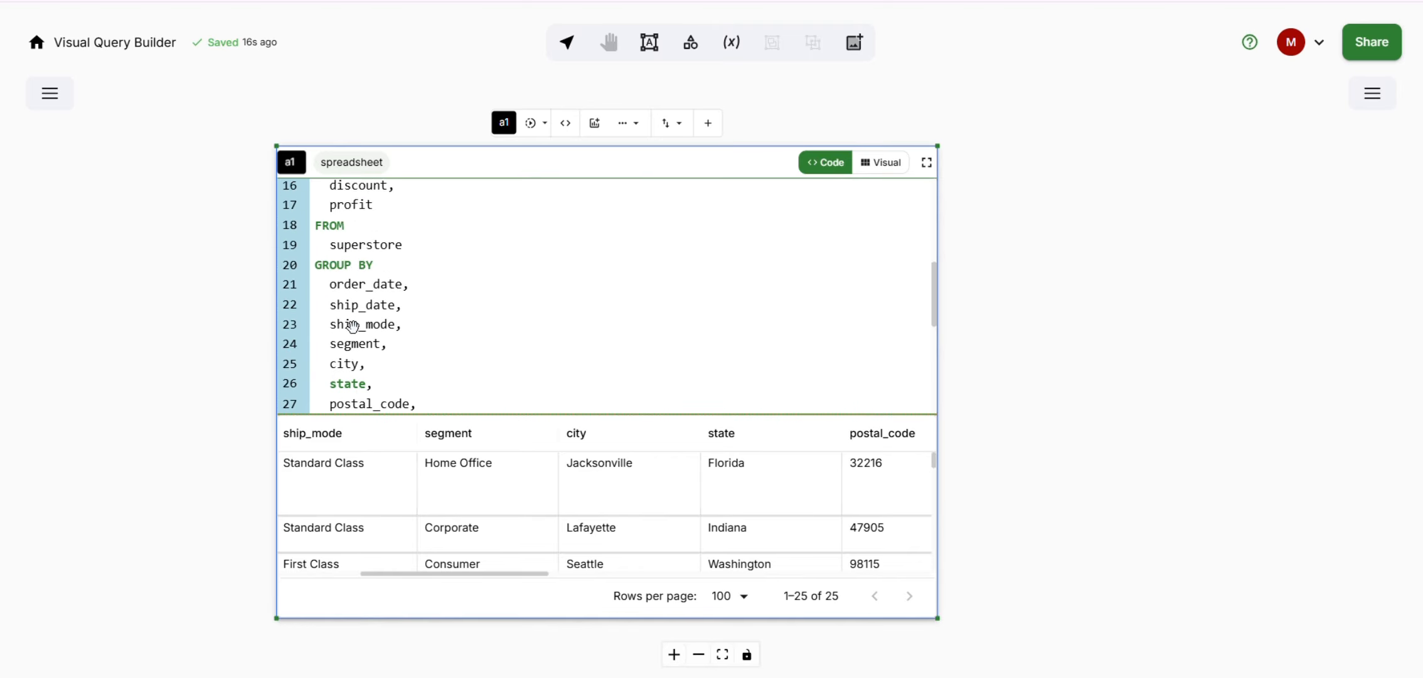
click(882, 166)
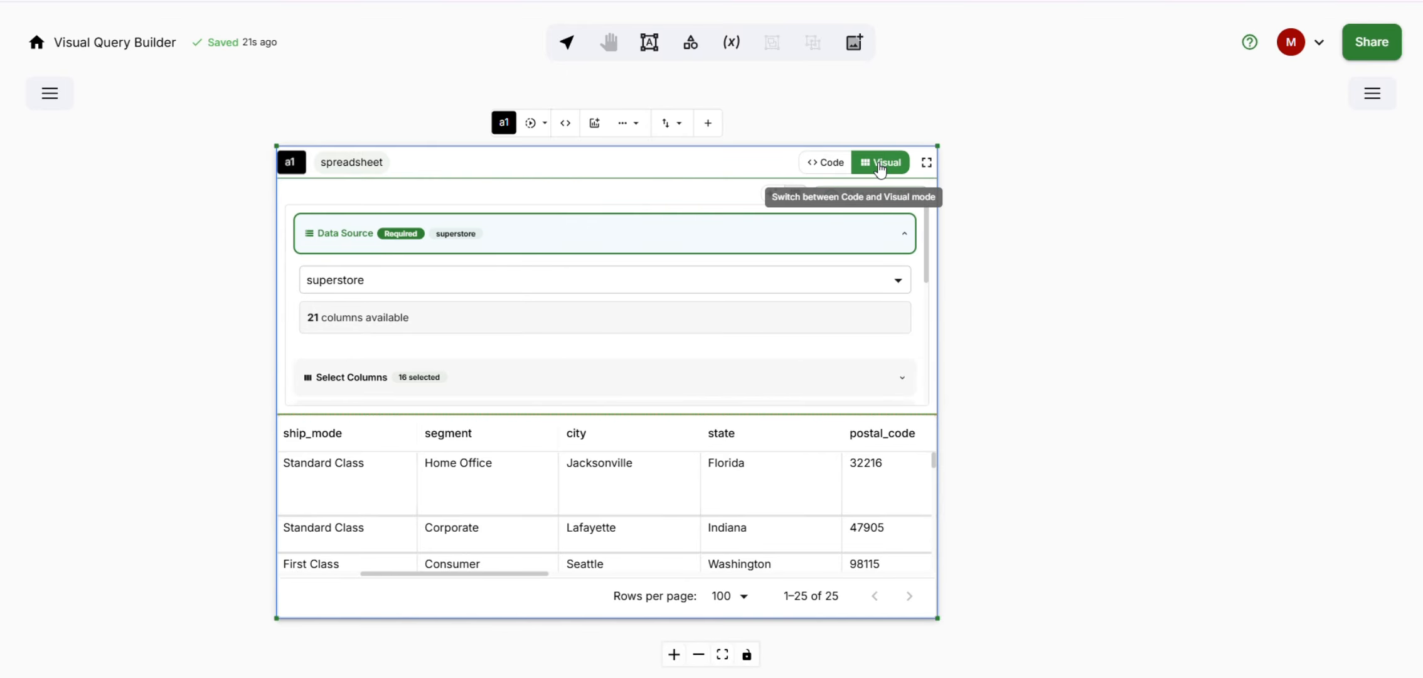